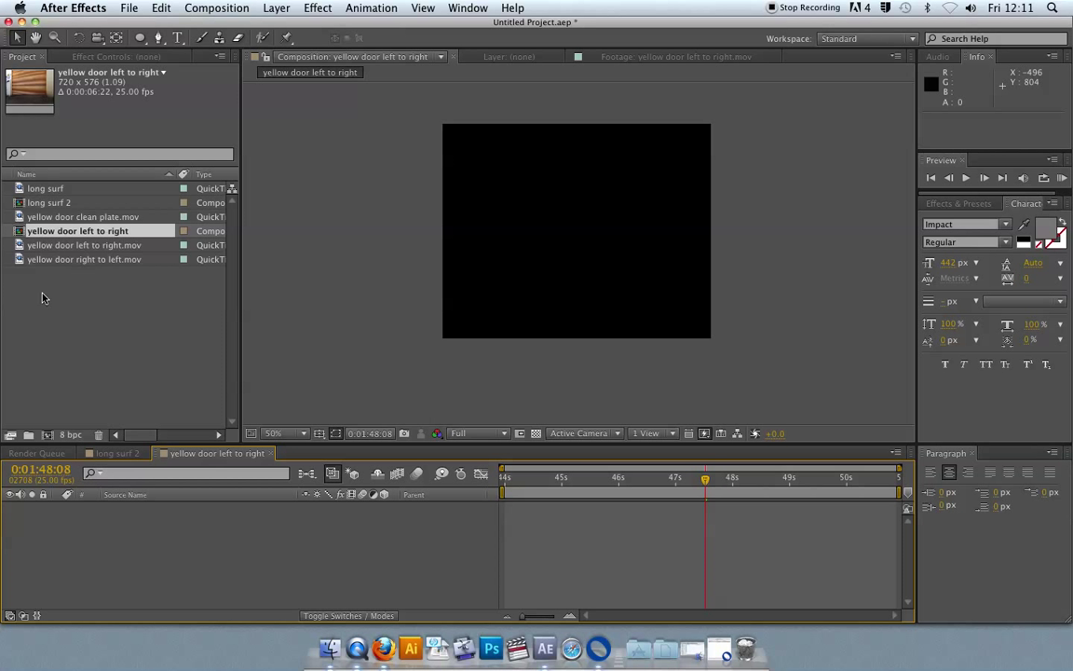
# Create a composition from yellow door clean plate.mov and slide its layer earlier to start at 0:01:02:15
pyautogui.moveTo(24, 217); pyautogui.dragTo(48, 436)
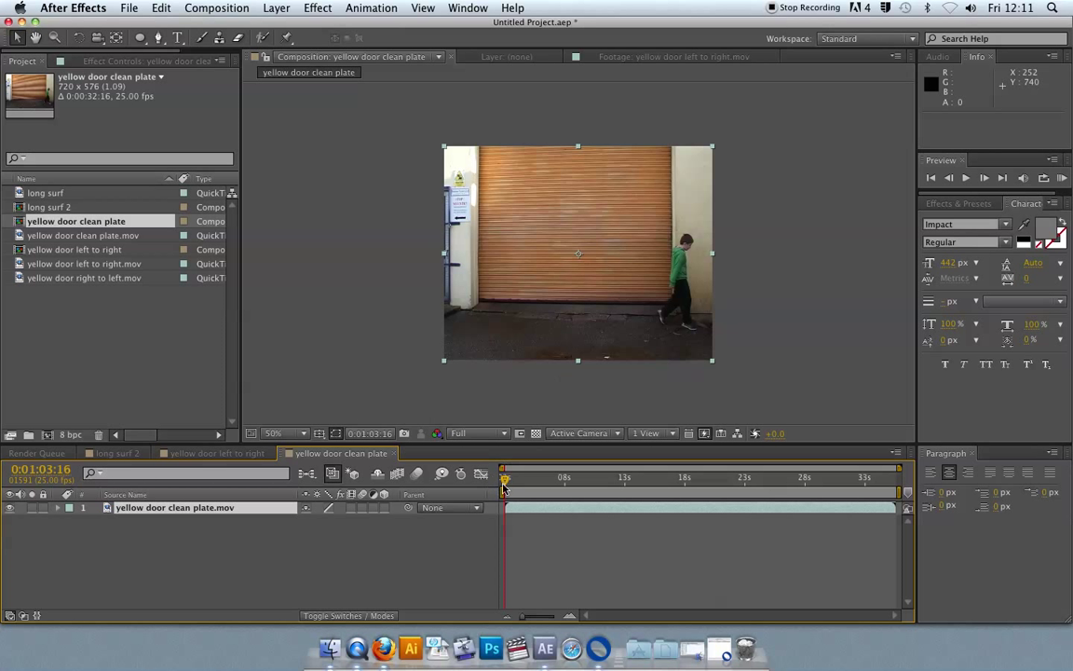
pyautogui.moveTo(507, 481); pyautogui.dragTo(519, 486)
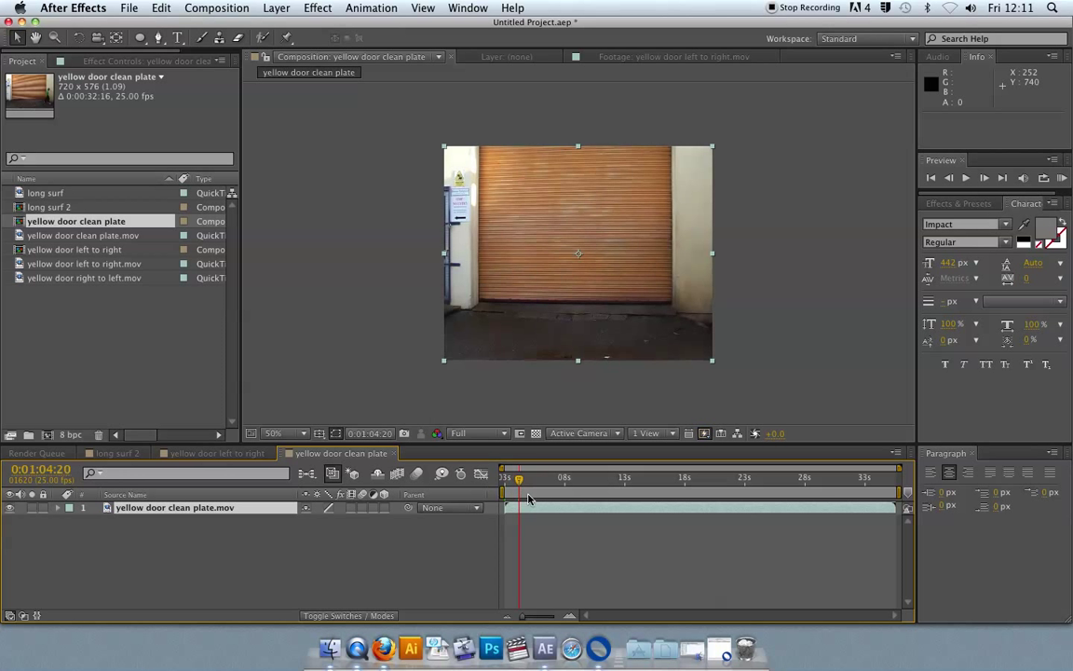
pyautogui.moveTo(606, 511); pyautogui.dragTo(595, 510)
pyautogui.moveTo(529, 483)
pyautogui.mouseDown()
pyautogui.moveTo(503, 482)
pyautogui.moveTo(522, 510)
pyautogui.moveTo(512, 483)
pyautogui.moveTo(532, 481)
pyautogui.mouseUp()
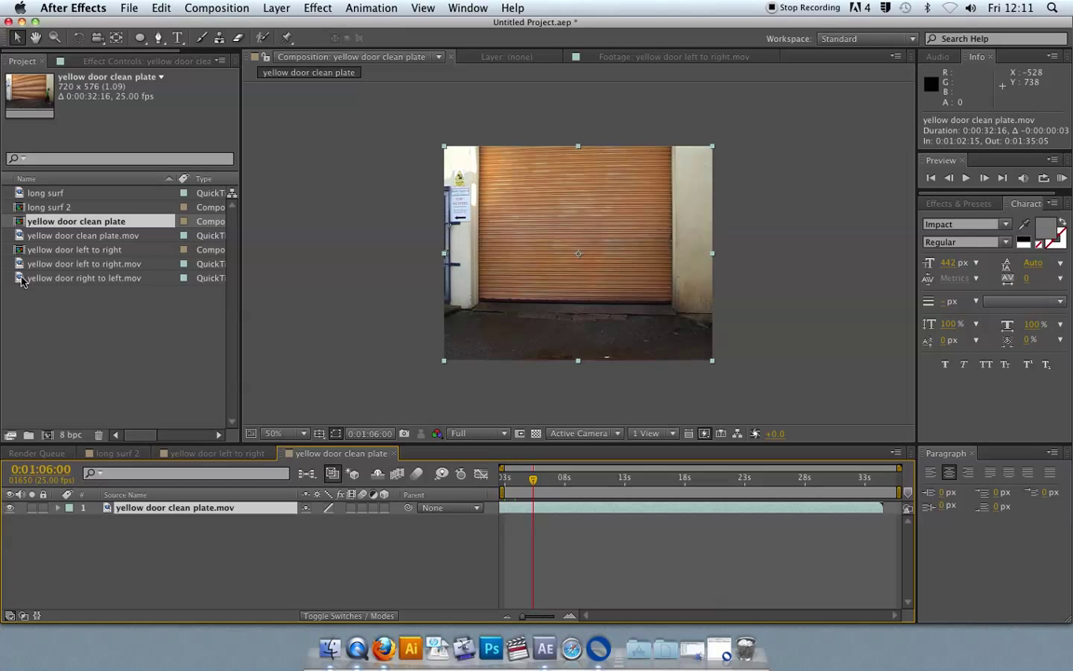
# Add yellow door left to right.mov above the clean plate layer and compare both by toggling the new layer's visibility
pyautogui.moveTo(20, 267); pyautogui.dragTo(145, 508)
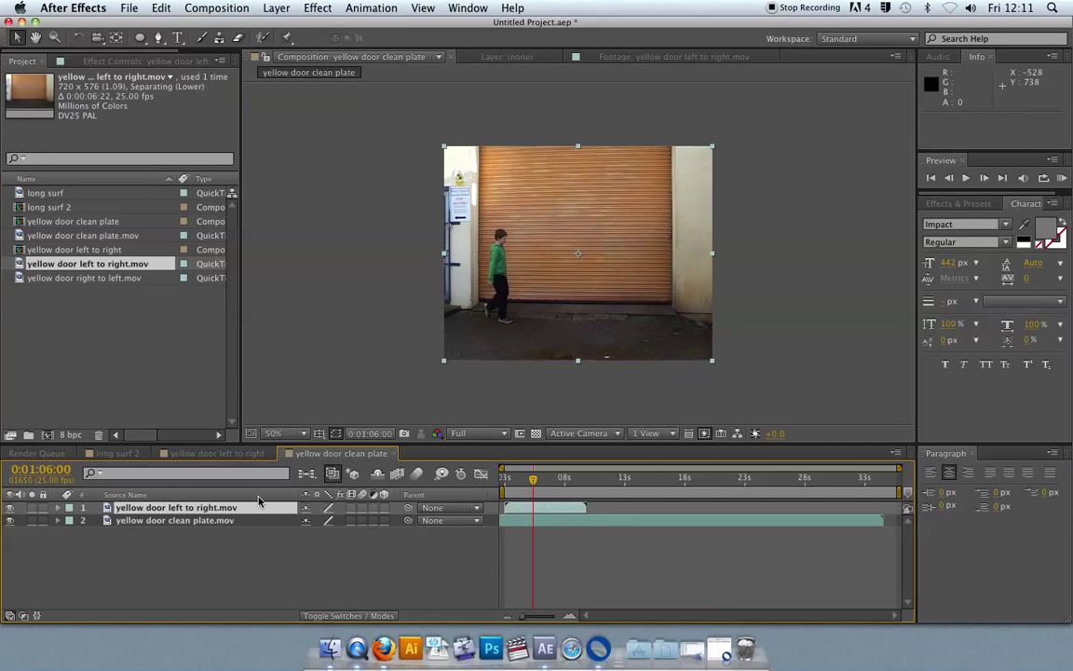
pyautogui.moveTo(538, 482)
pyautogui.mouseDown()
pyautogui.moveTo(511, 482)
pyautogui.moveTo(538, 483)
pyautogui.mouseUp()
pyautogui.click(11, 507)
pyautogui.click(10, 508)
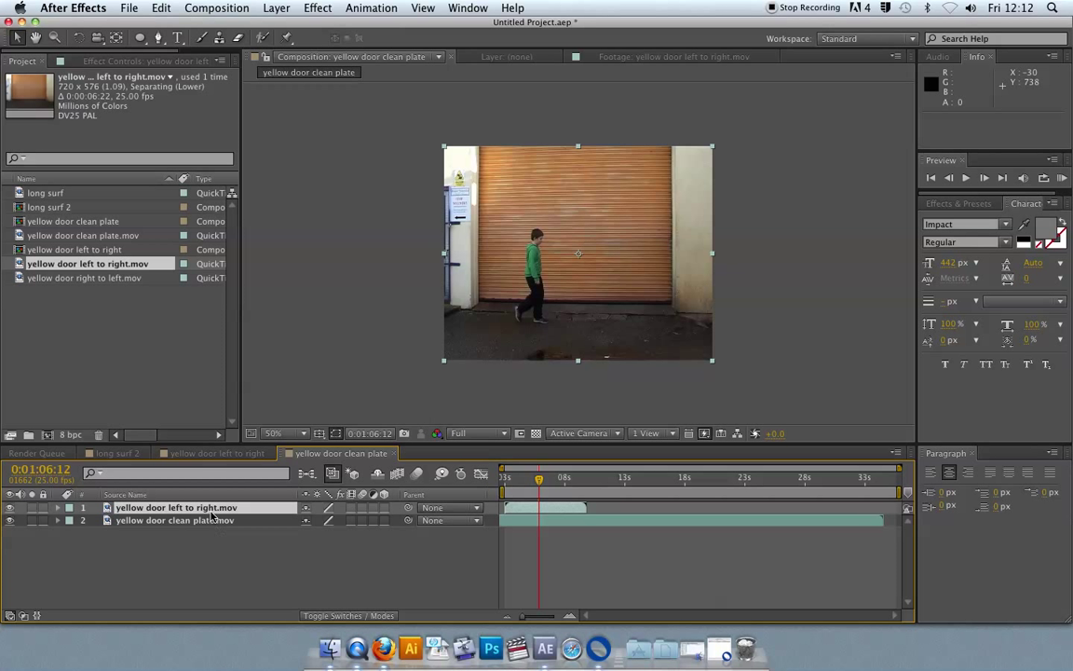
# Lower the opacity of the yellow door left to right layer to blend it with the clean plate, and restore it to 100%
pyautogui.press('t')
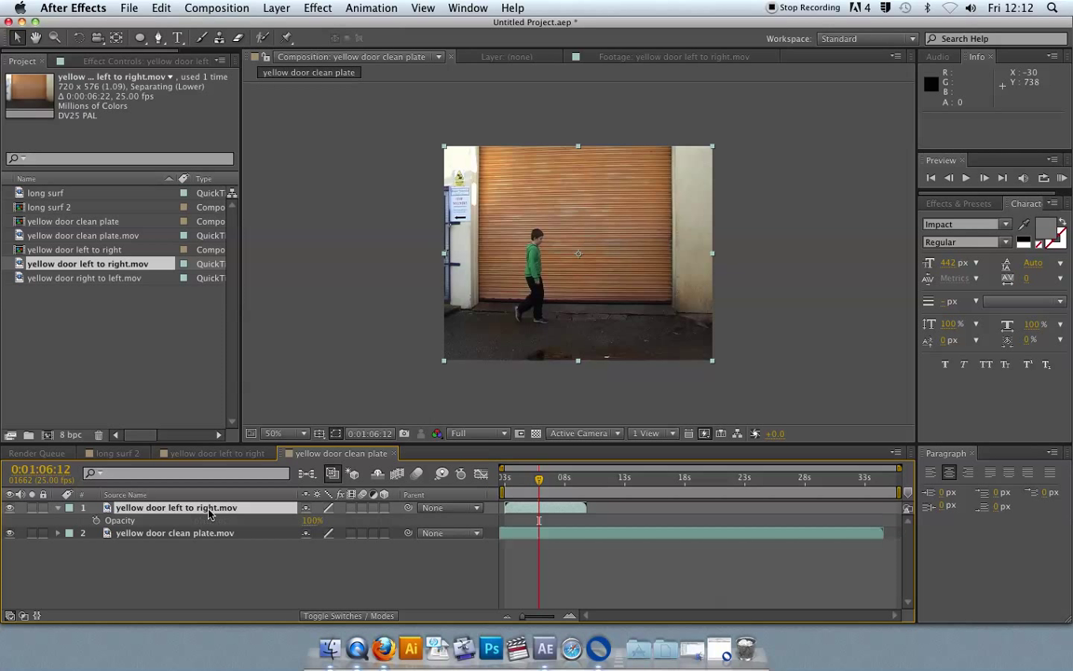
pyautogui.hotkey('alt', 'shift', 't')
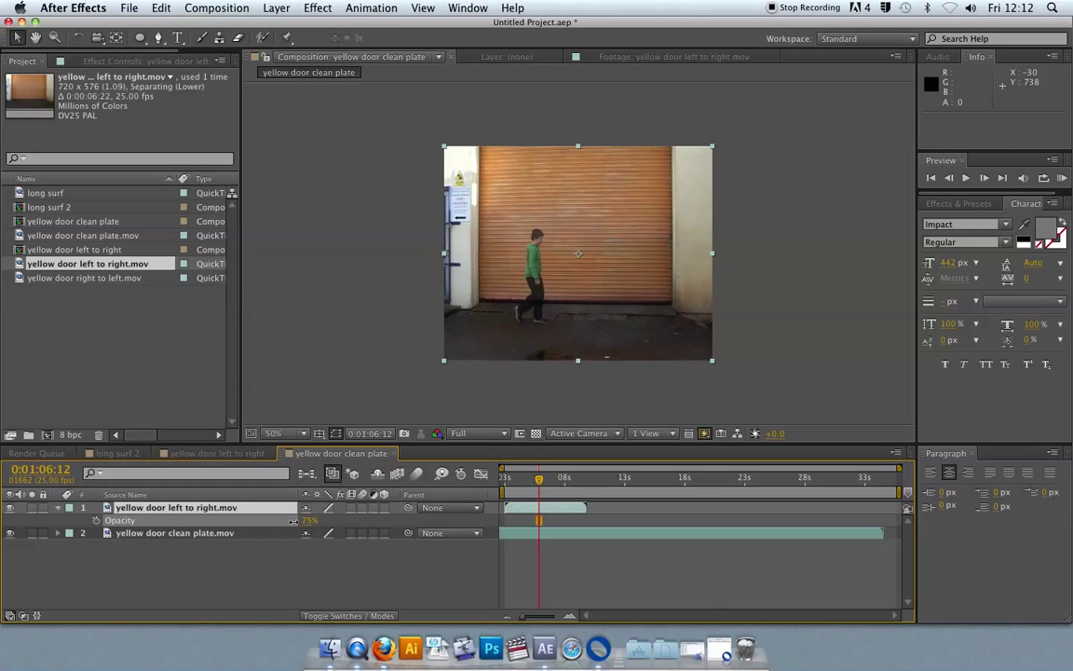
pyautogui.moveTo(284, 522); pyautogui.dragTo(271, 522)
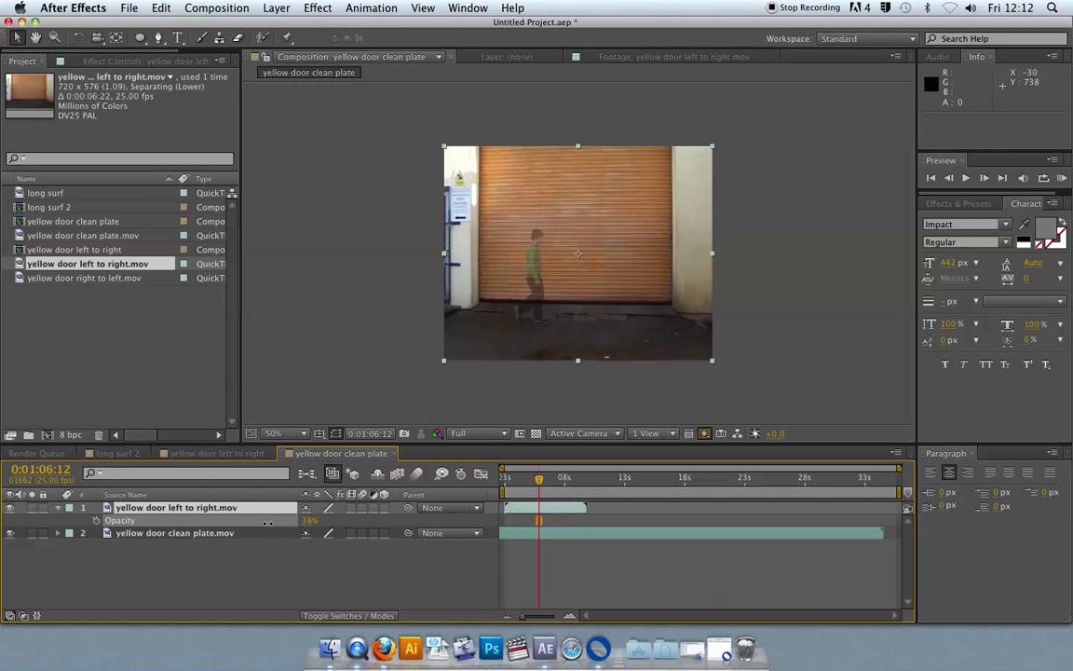
pyautogui.moveTo(242, 523); pyautogui.dragTo(300, 531)
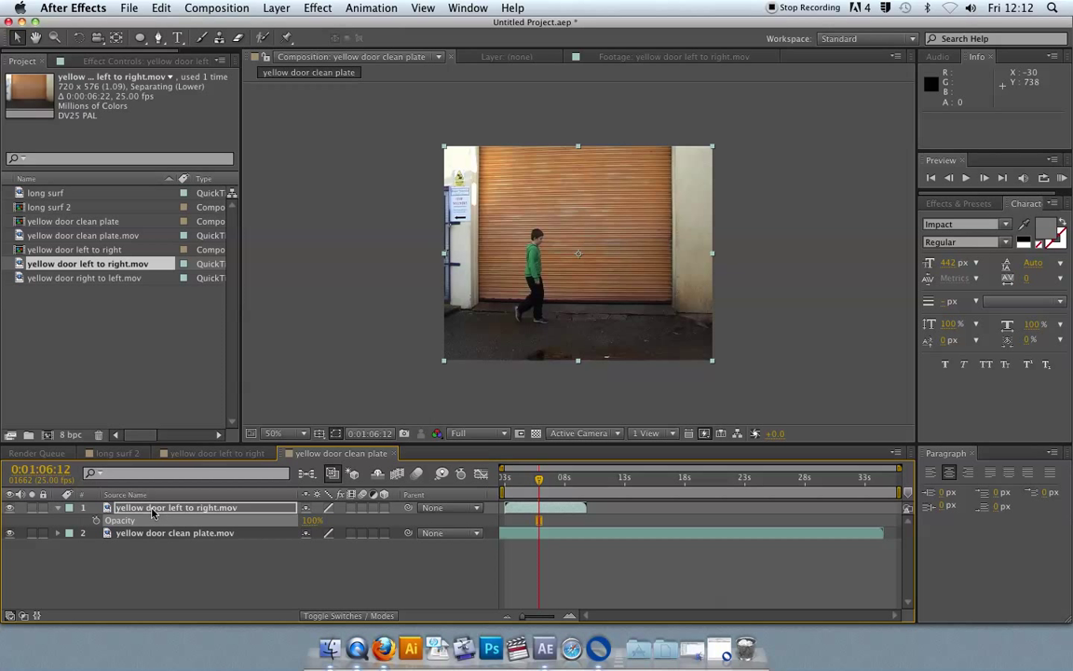
# At 0:01:05:11, draw an elliptical mask about 220 by 356 px around the boy on the yellow door left to right layer
pyautogui.moveTo(538, 478)
pyautogui.mouseDown()
pyautogui.moveTo(515, 478)
pyautogui.moveTo(527, 480)
pyautogui.mouseUp()
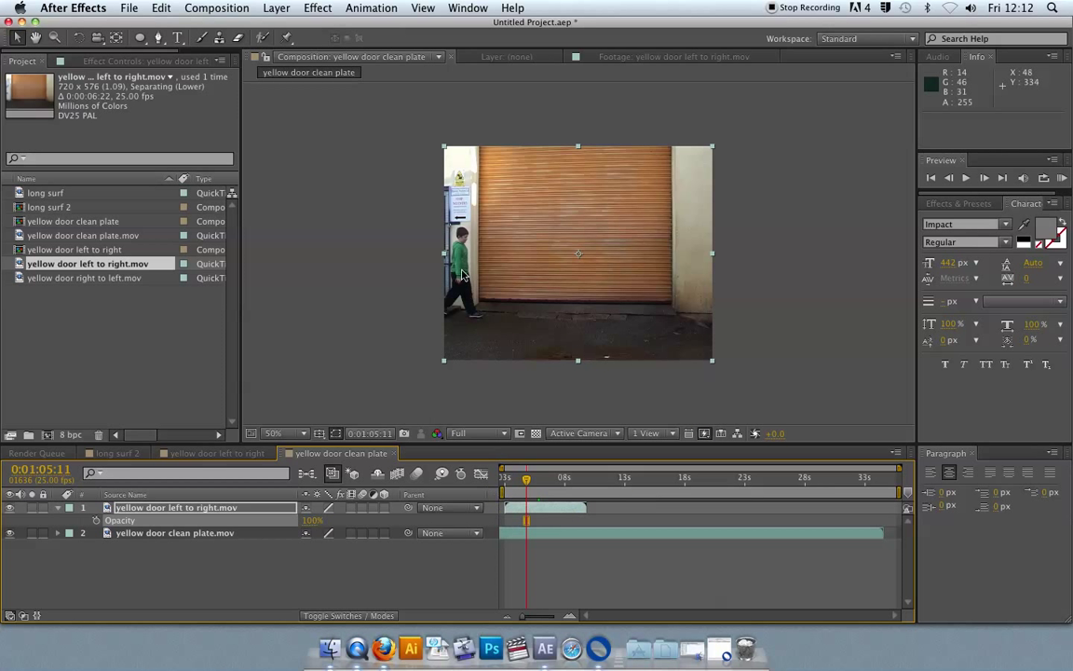
pyautogui.moveTo(139, 37); pyautogui.dragTo(205, 71)
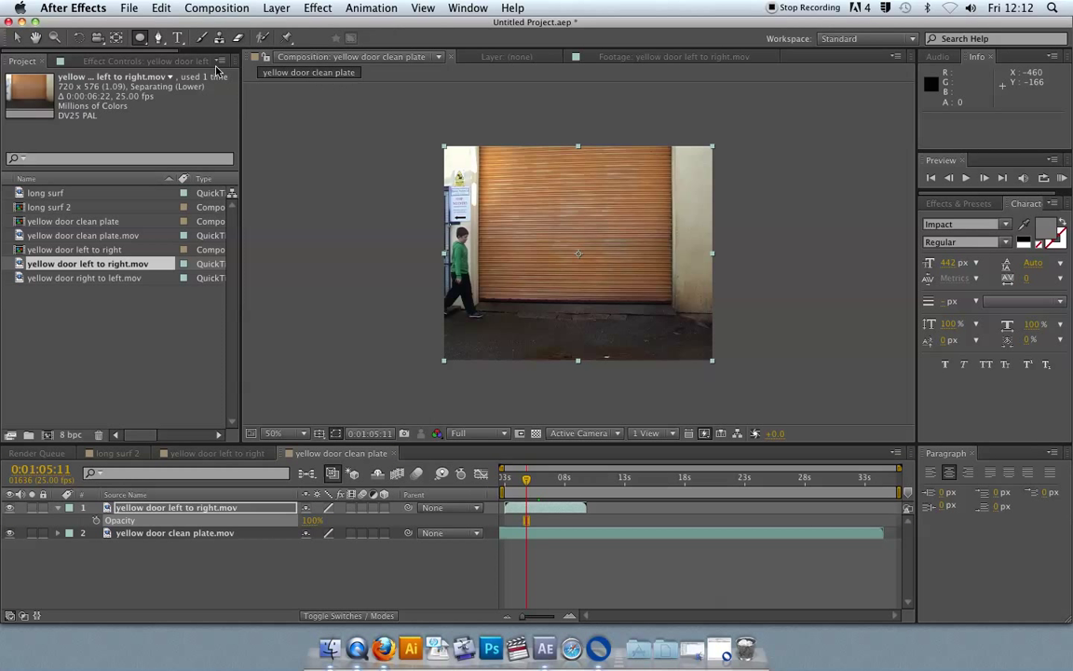
pyautogui.click(181, 505)
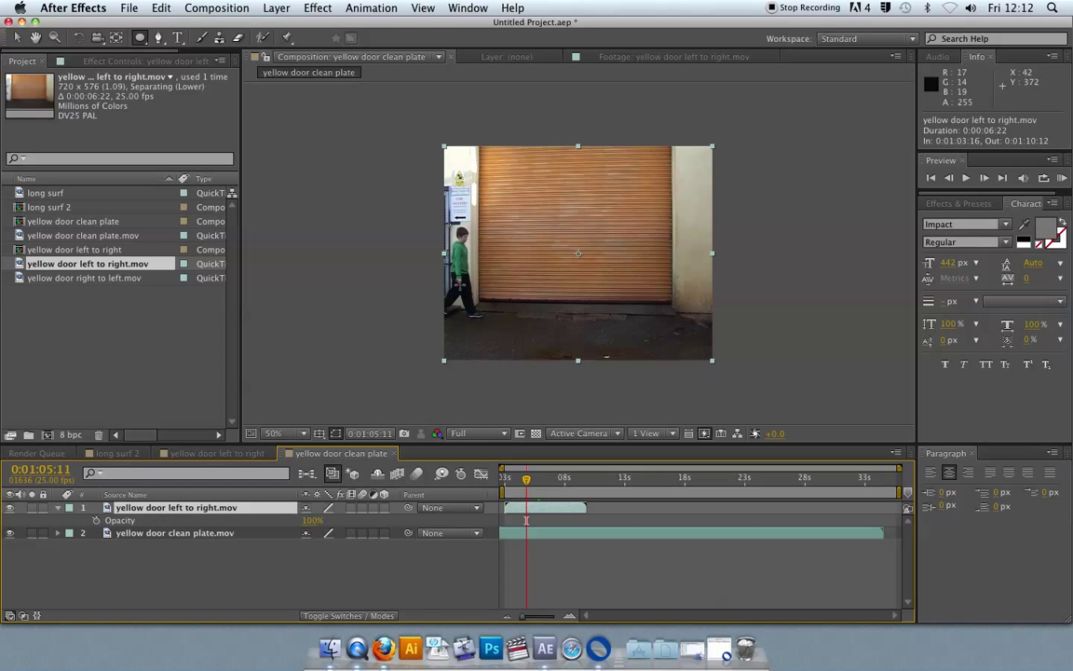
pyautogui.moveTo(436, 209)
pyautogui.mouseDown()
pyautogui.moveTo(465, 314)
pyautogui.moveTo(504, 337)
pyautogui.mouseUp()
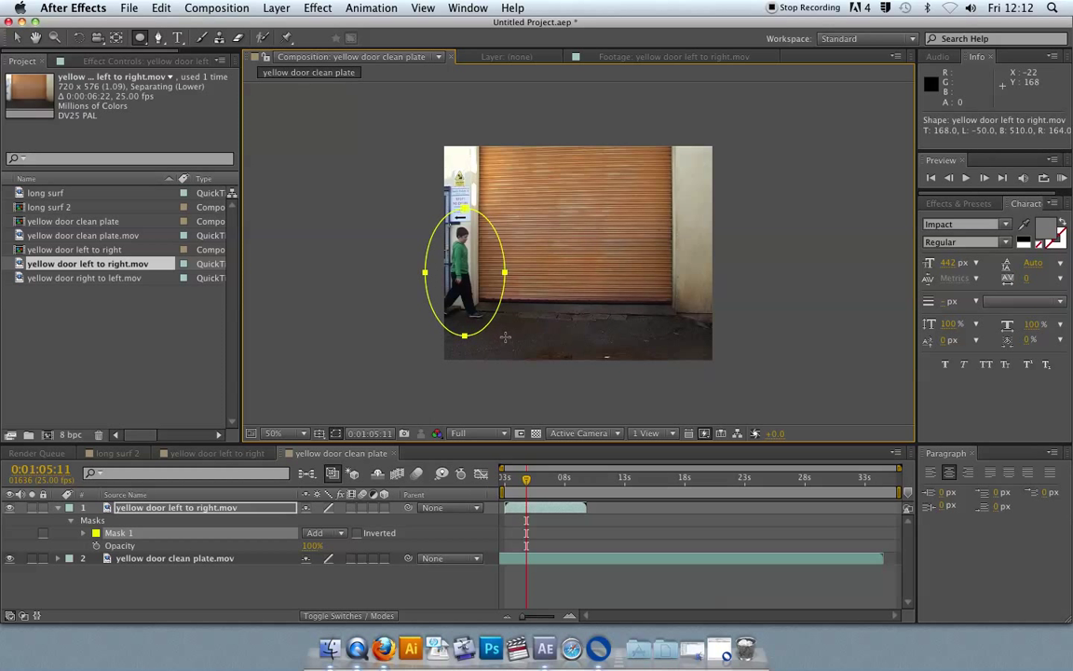
pyautogui.moveTo(503, 337); pyautogui.dragTo(507, 340)
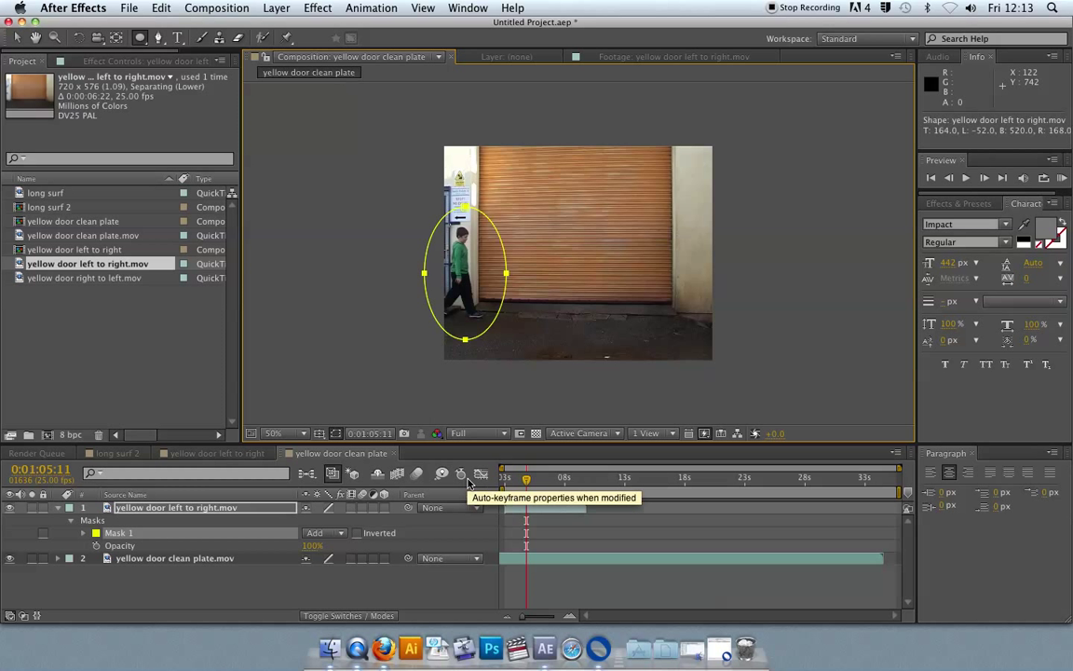
# Examine the masked boy up close with the clean plate layer hidden and shown
pyautogui.click(11, 559)
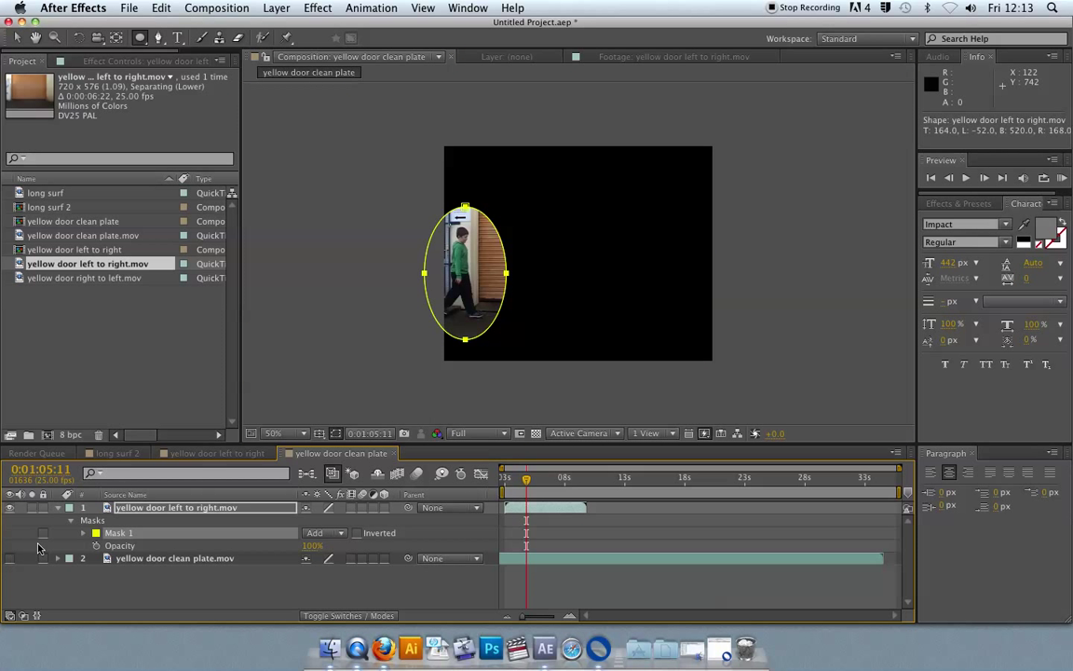
pyautogui.press('.')
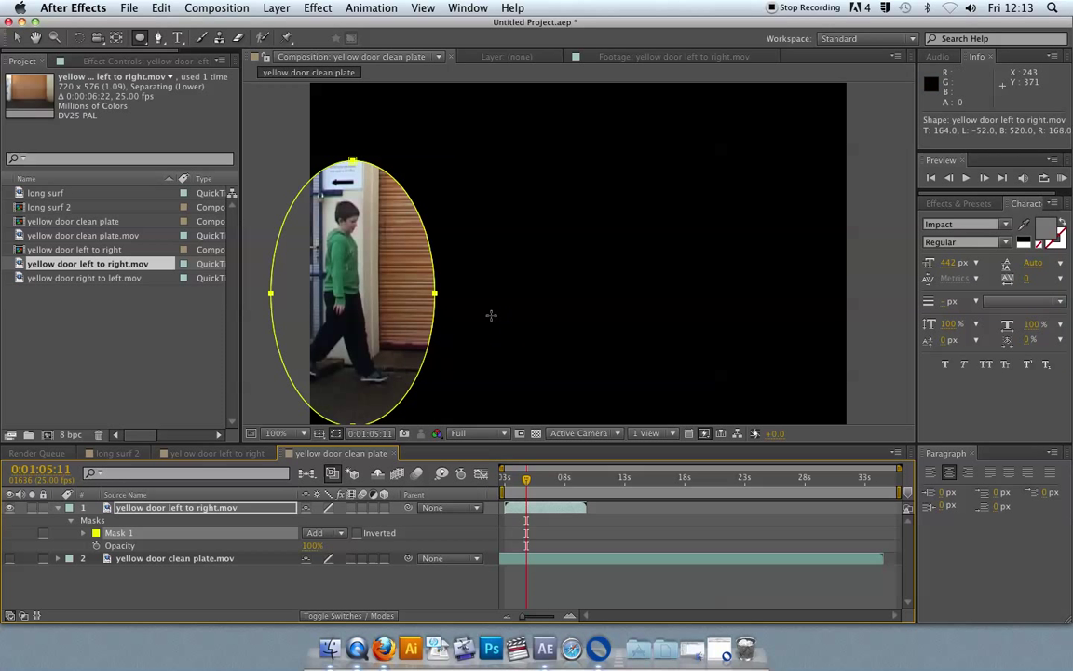
pyautogui.moveTo(575, 305); pyautogui.dragTo(604, 246)
pyautogui.press('q')
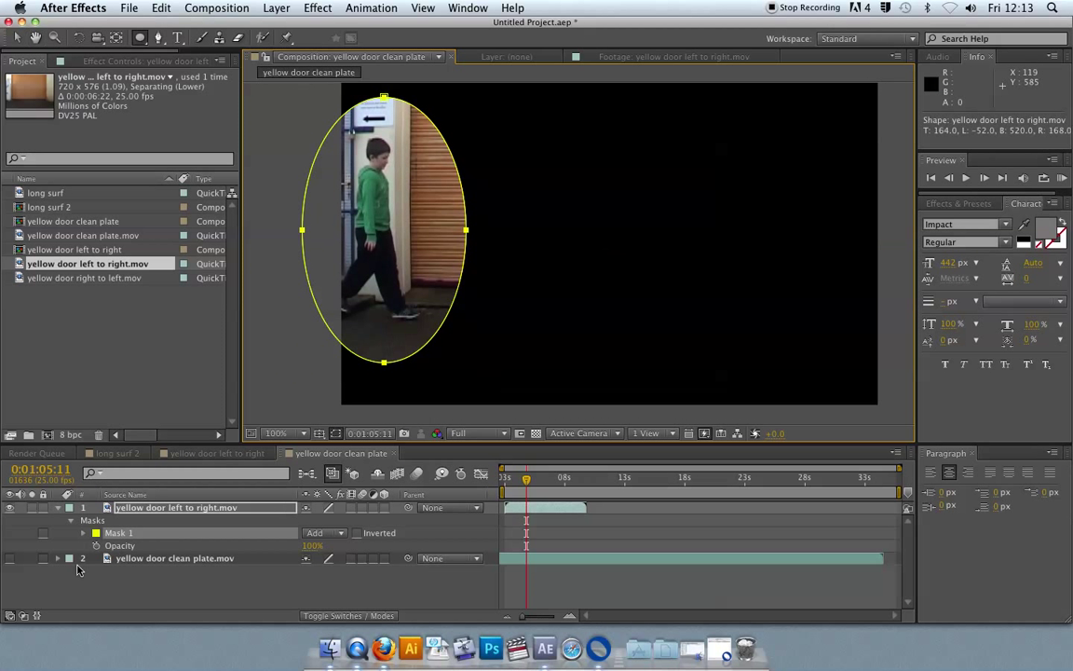
pyautogui.click(10, 559)
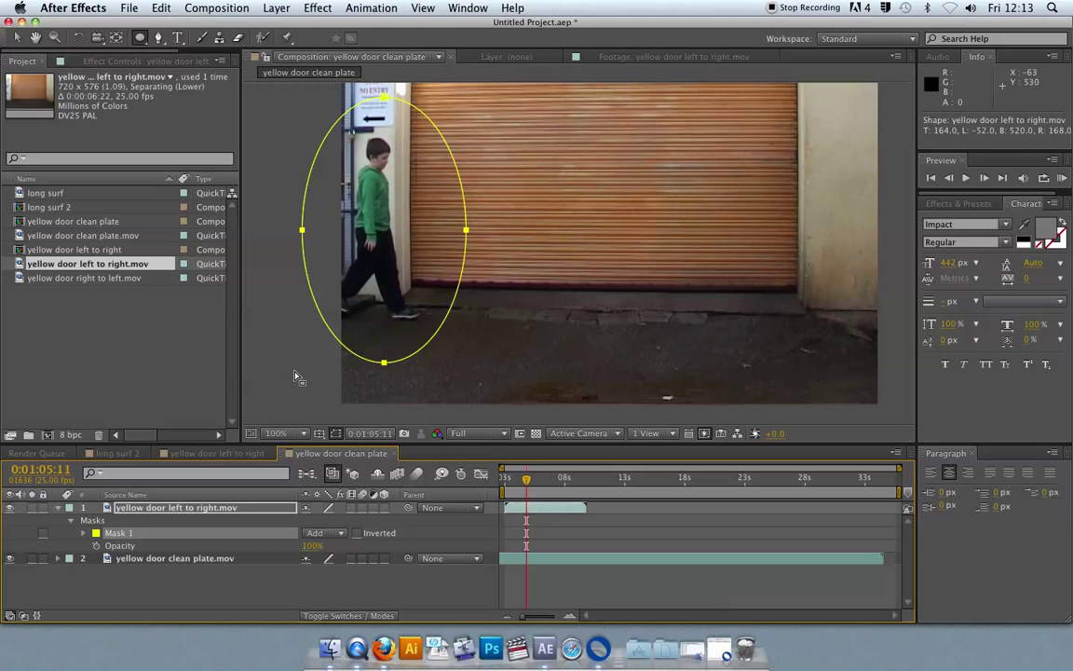
pyautogui.click(189, 590)
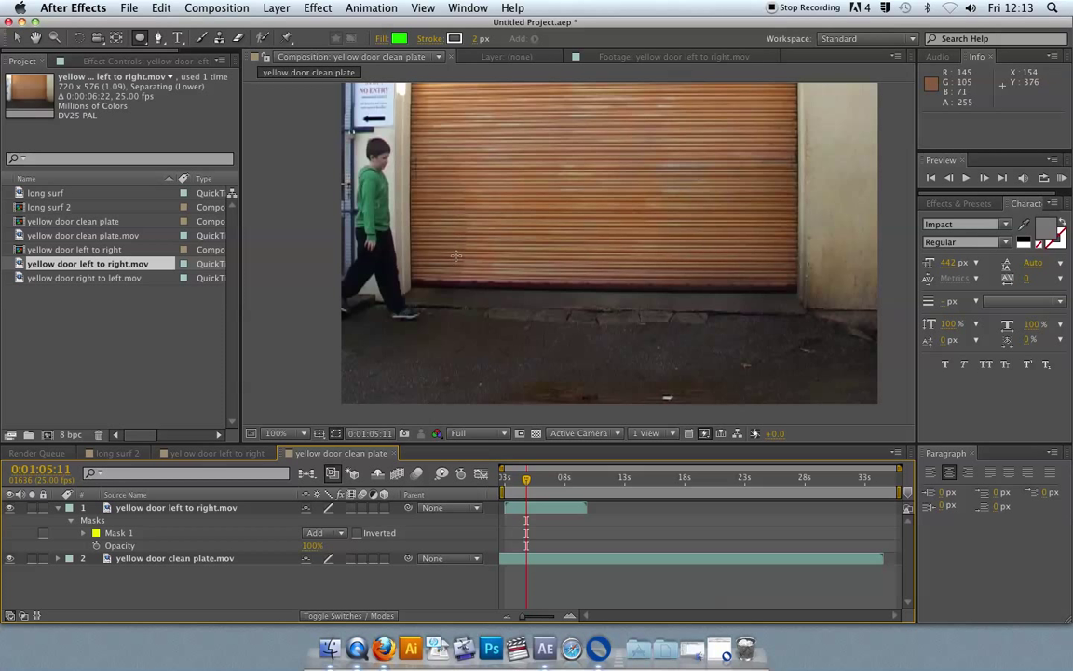
pyautogui.click(9, 559)
pyautogui.click(9, 559)
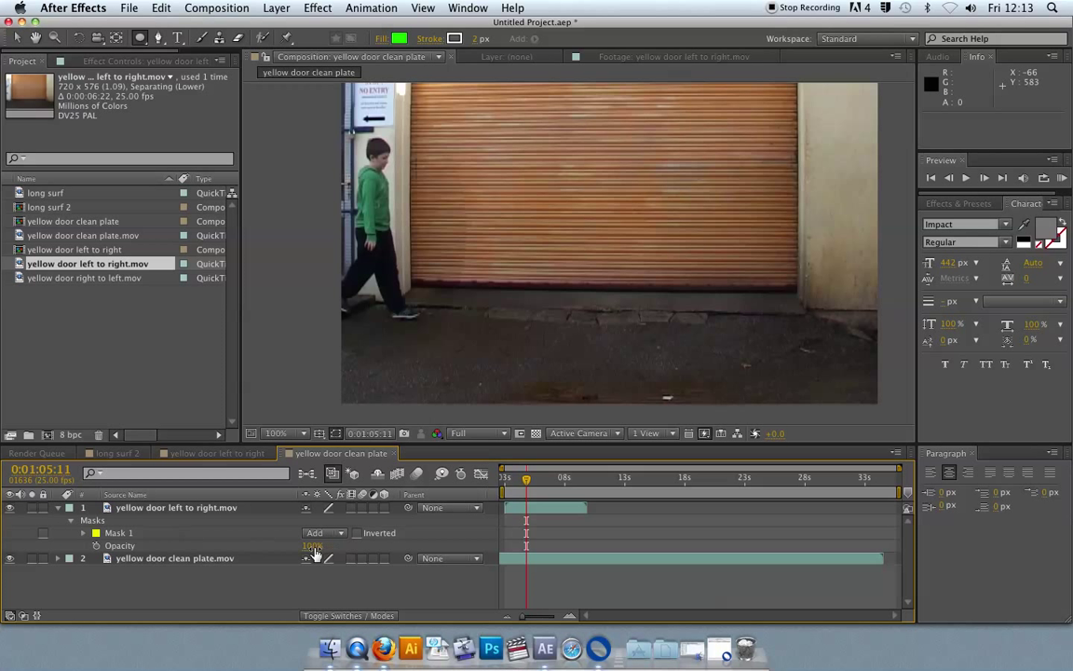
# Set Mask 1's feather to 24 pixels on the yellow door left to right layer and deselect the mask
pyautogui.click(84, 532)
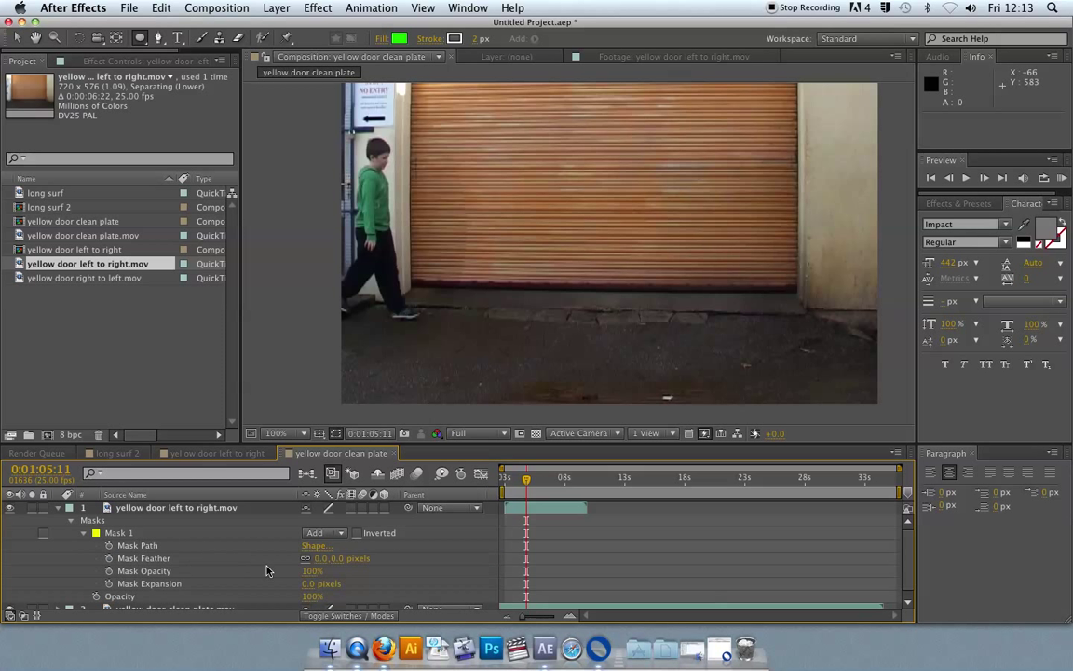
pyautogui.moveTo(317, 558); pyautogui.dragTo(332, 562)
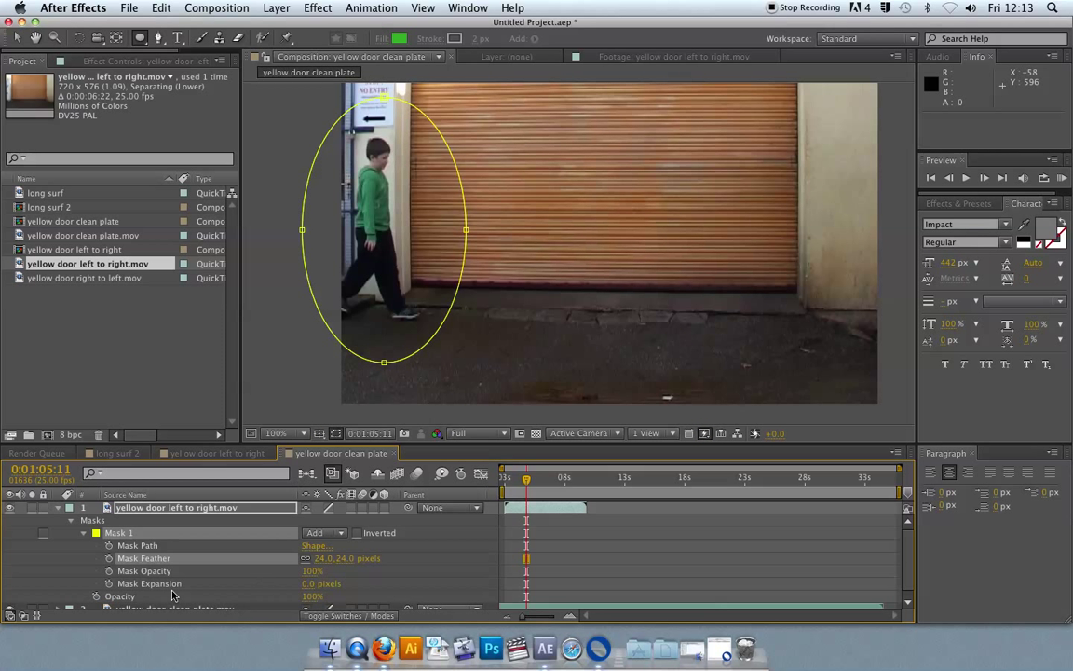
pyautogui.scroll(-1, 172, 596)
pyautogui.click(16, 38)
pyautogui.click(271, 347)
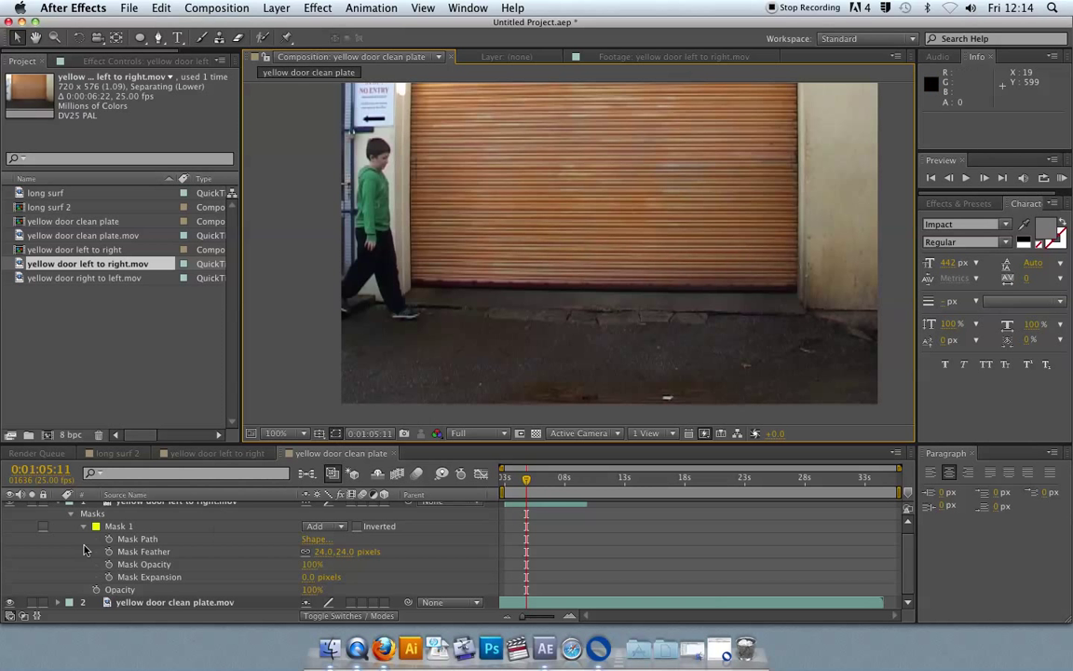
# Enlarge the timeline area and set Mask 1's mode to None on the yellow door left to right layer
pyautogui.moveTo(321, 444); pyautogui.dragTo(330, 401)
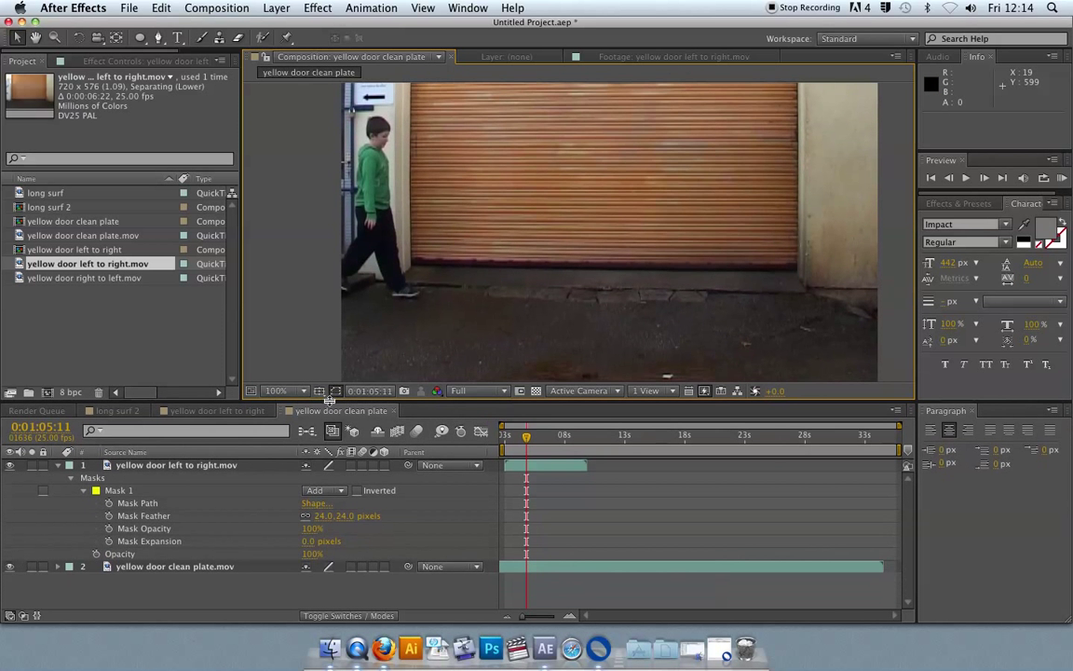
pyautogui.press(',')
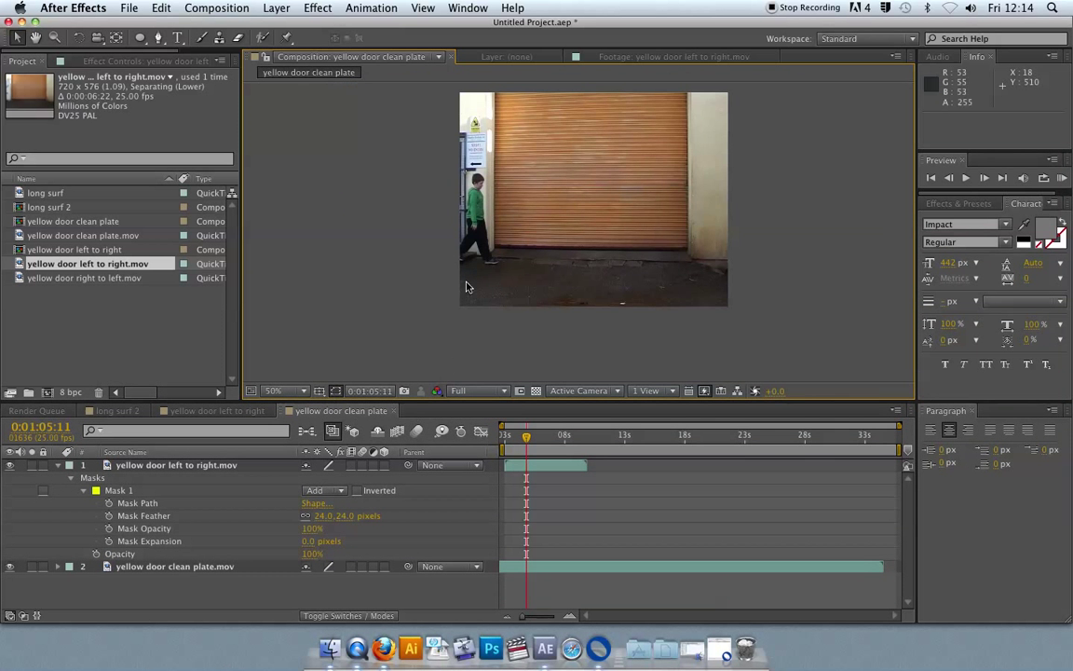
pyautogui.click(499, 442)
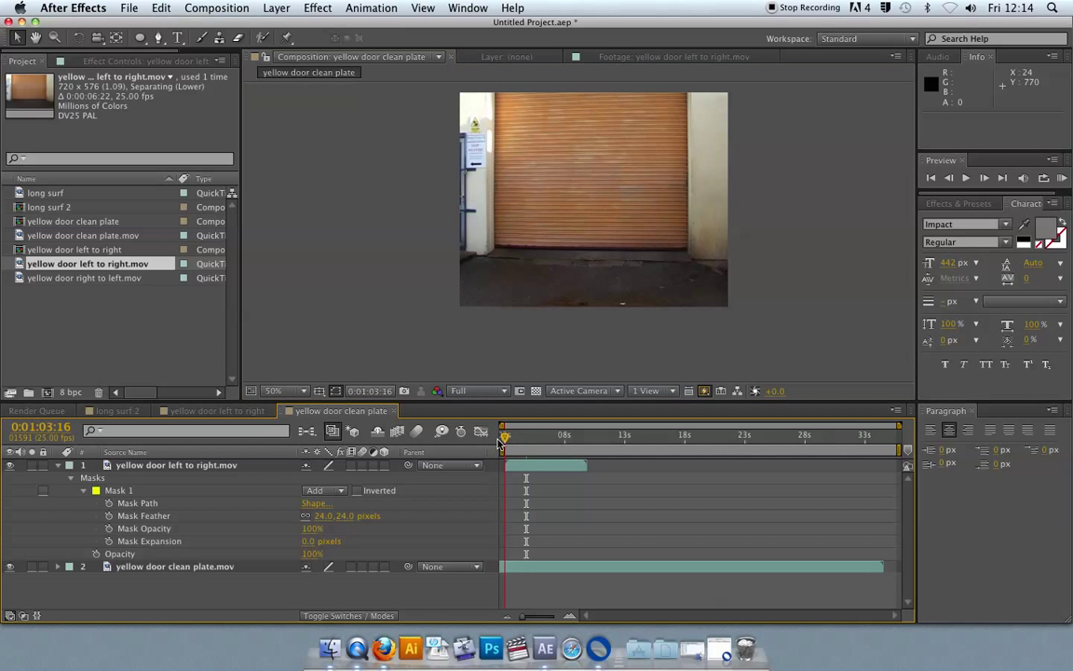
pyautogui.click(118, 490)
pyautogui.moveTo(508, 441)
pyautogui.mouseDown()
pyautogui.moveTo(521, 439)
pyautogui.moveTo(511, 441)
pyautogui.mouseUp()
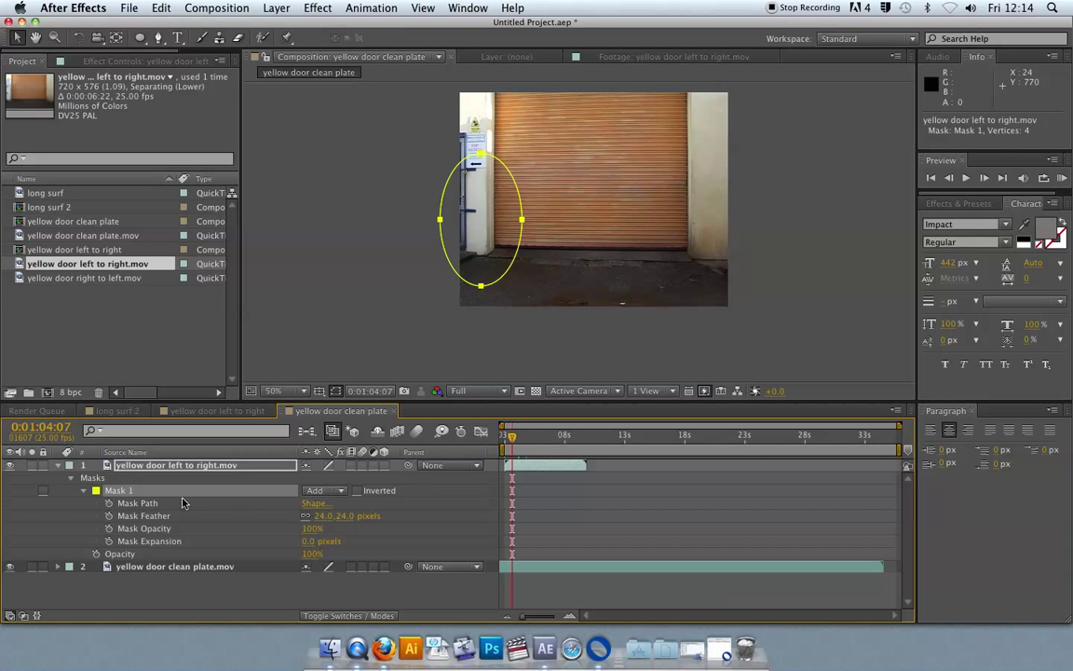
pyautogui.moveTo(515, 443); pyautogui.dragTo(507, 441)
pyautogui.click(326, 490)
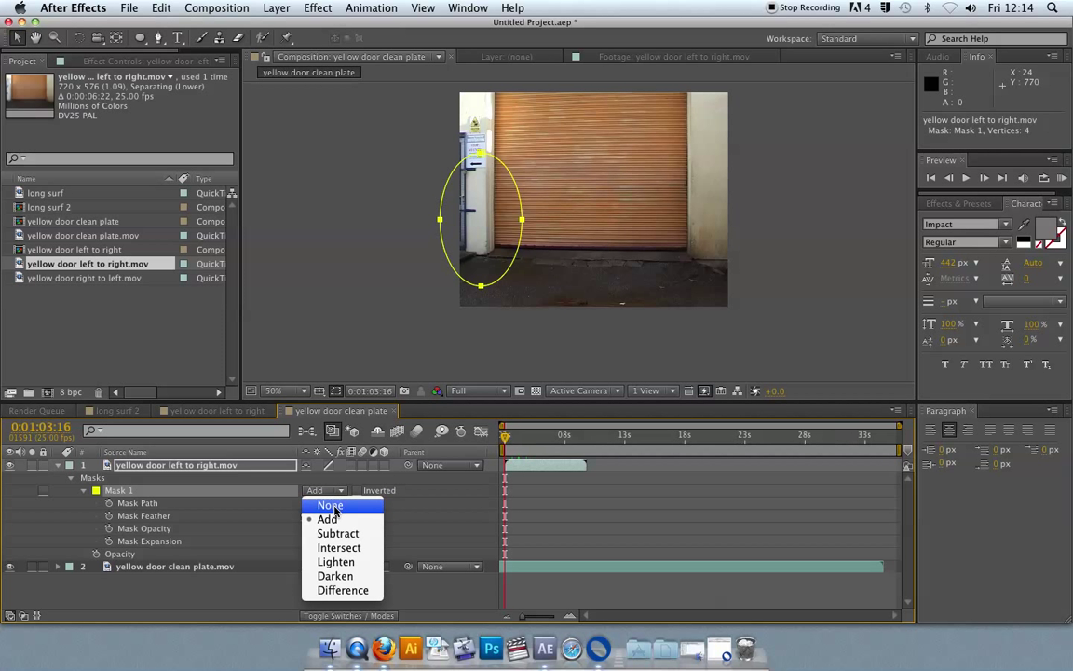
pyautogui.click(332, 506)
# Keyframe Mask 1's path at 0:01:05:13, move the ellipse 756 px right beyond the frame at 0:01:09:03, and check how it follows the boy
pyautogui.moveTo(508, 438); pyautogui.dragTo(527, 440)
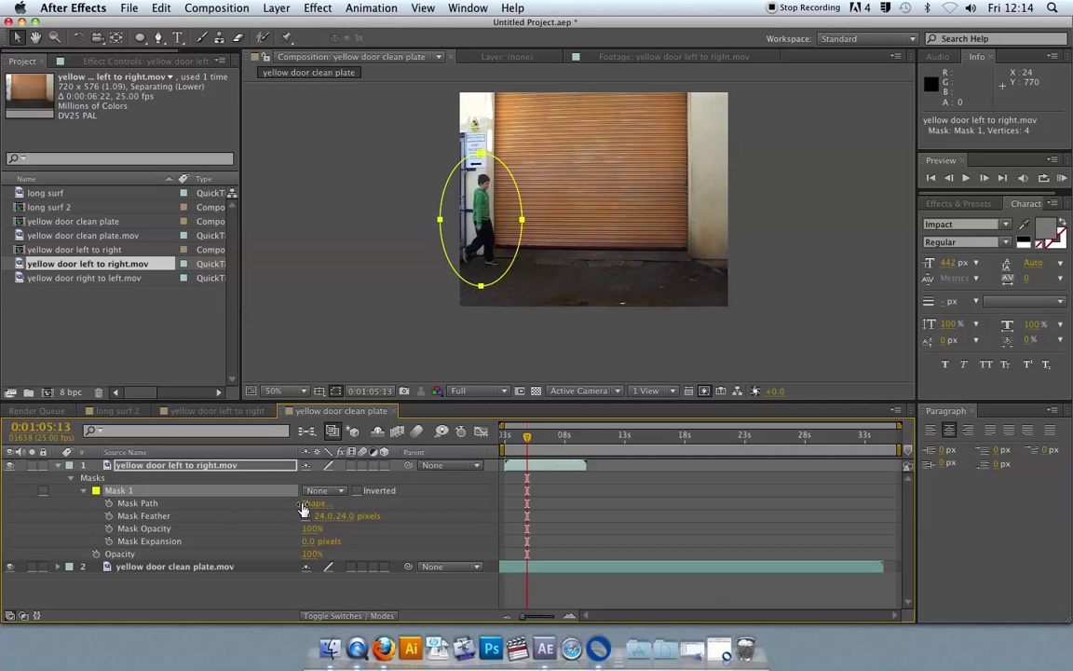
pyautogui.click(109, 504)
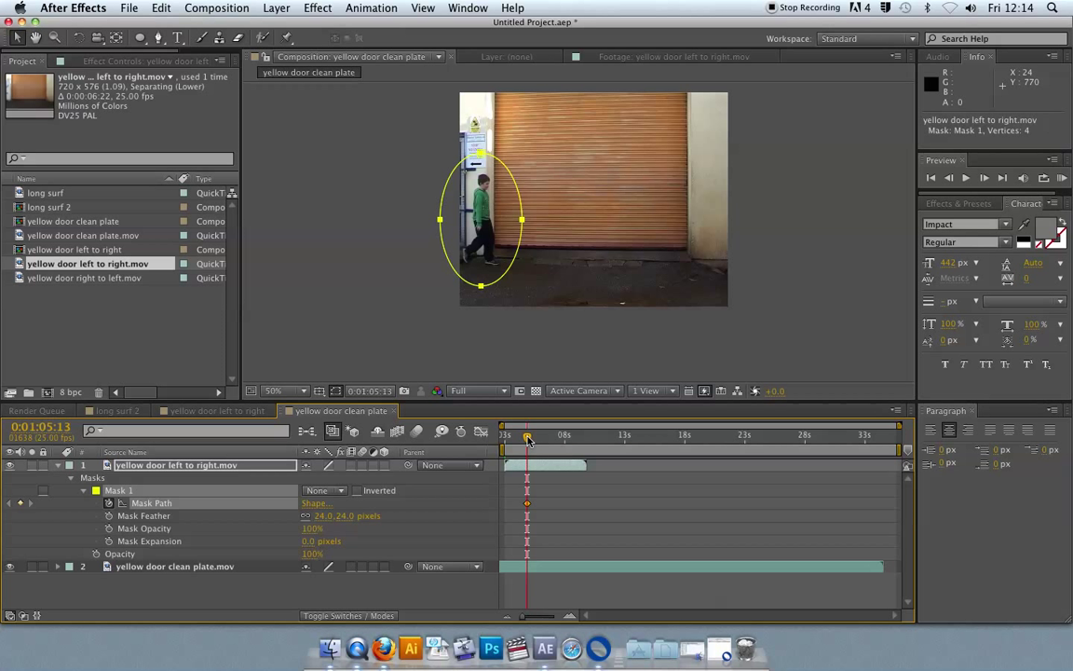
pyautogui.moveTo(527, 440); pyautogui.dragTo(571, 440)
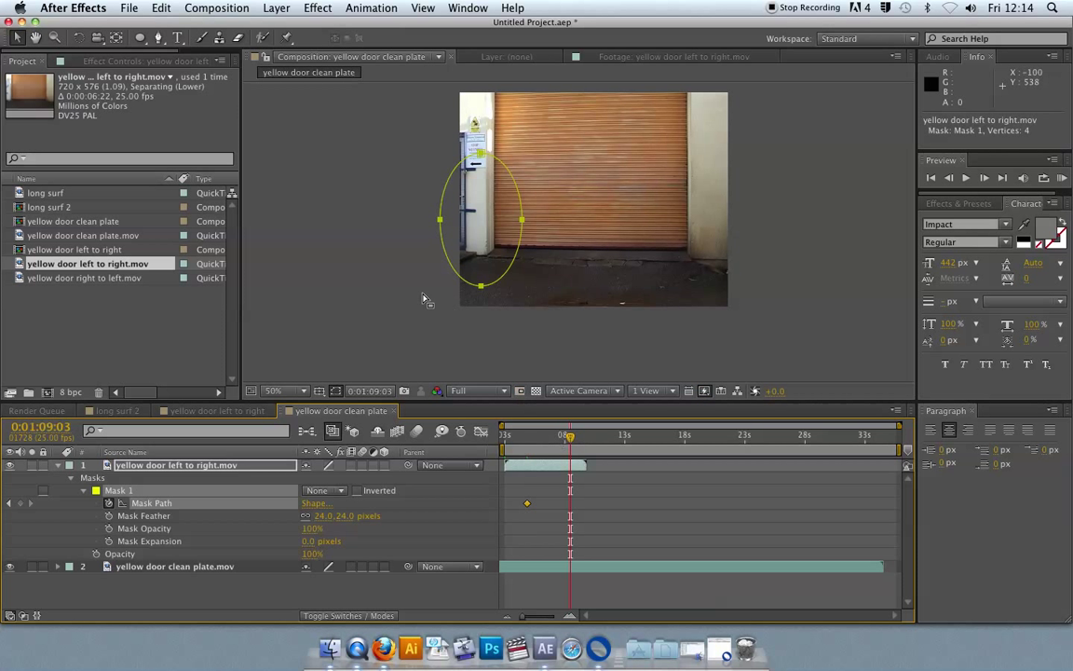
pyautogui.doubleClick(443, 240)
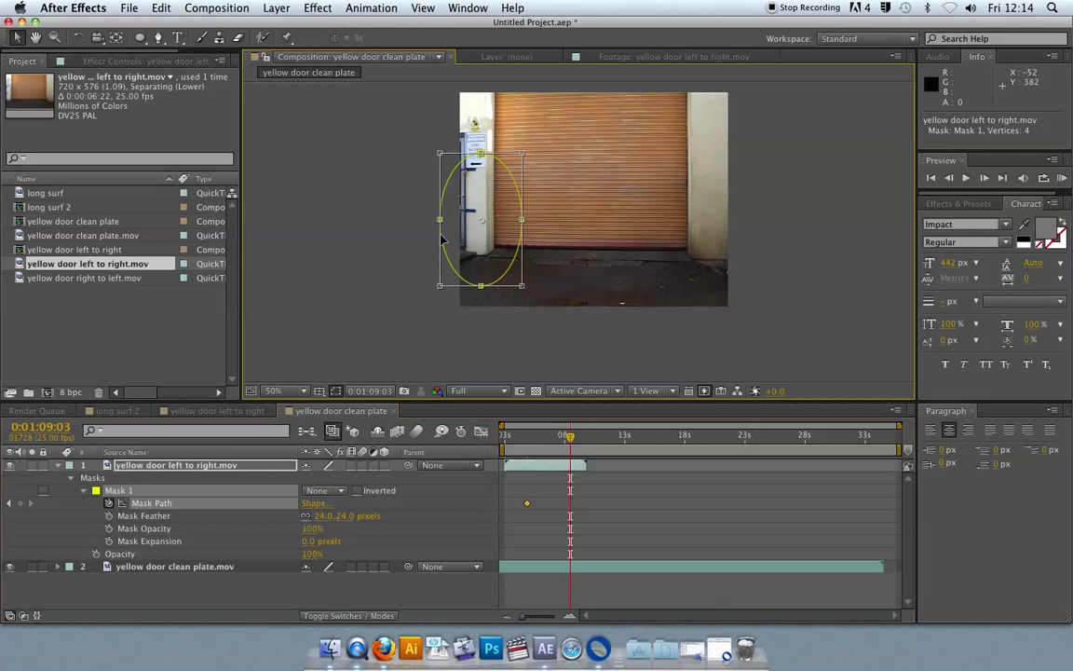
pyautogui.moveTo(446, 256); pyautogui.dragTo(730, 259)
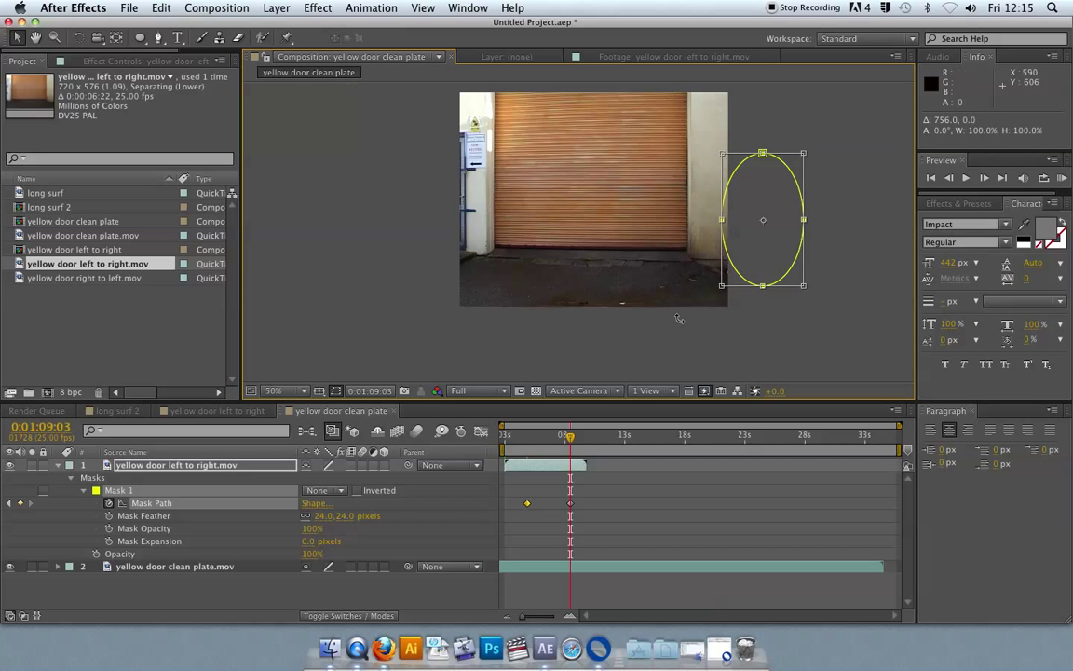
pyautogui.moveTo(571, 441); pyautogui.dragTo(548, 444)
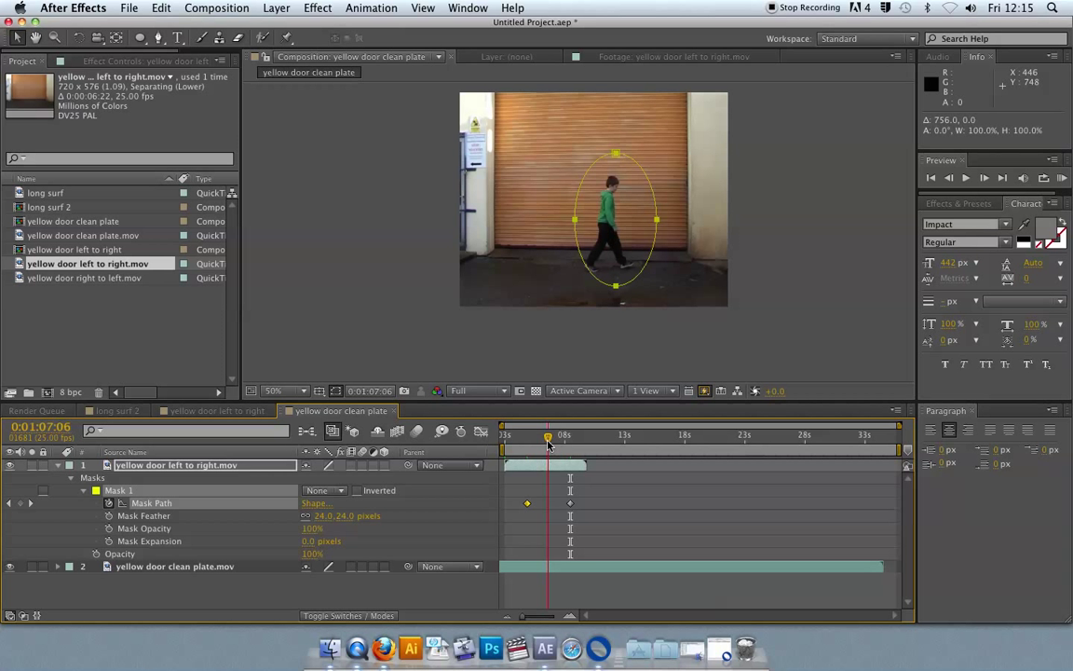
pyautogui.moveTo(548, 444); pyautogui.dragTo(549, 444)
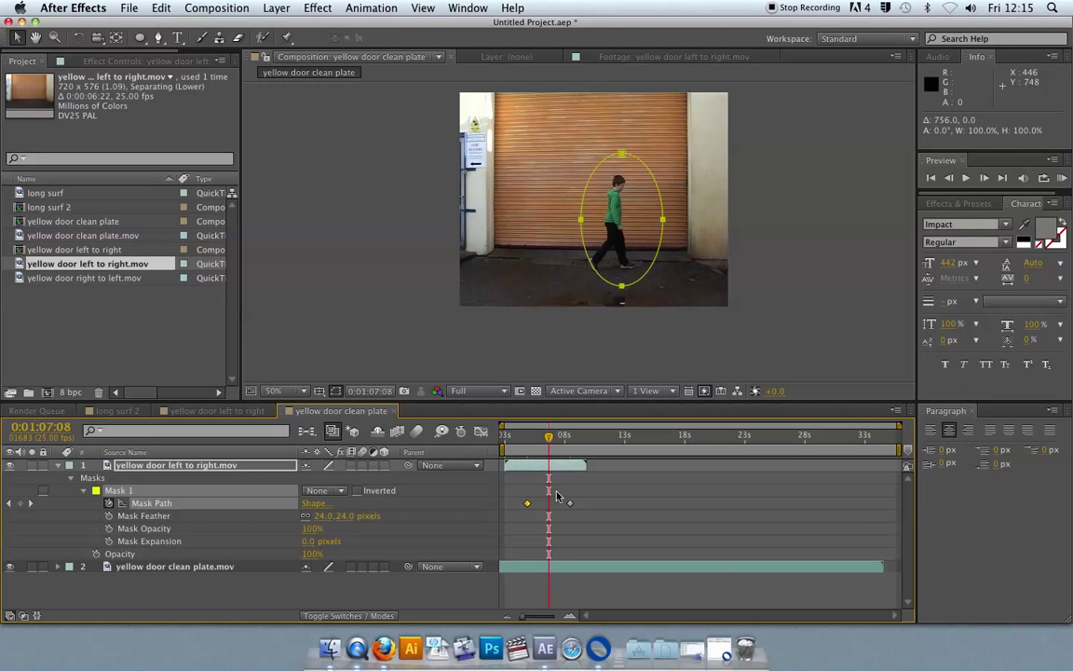
# Move Mask 1's ellipse 26 px left and 16 px down at 0:01:07:08 and check the path back to 0:01:03:16
pyautogui.doubleClick(579, 240)
pyautogui.moveTo(589, 238); pyautogui.dragTo(577, 244)
pyautogui.moveTo(549, 436); pyautogui.dragTo(504, 465)
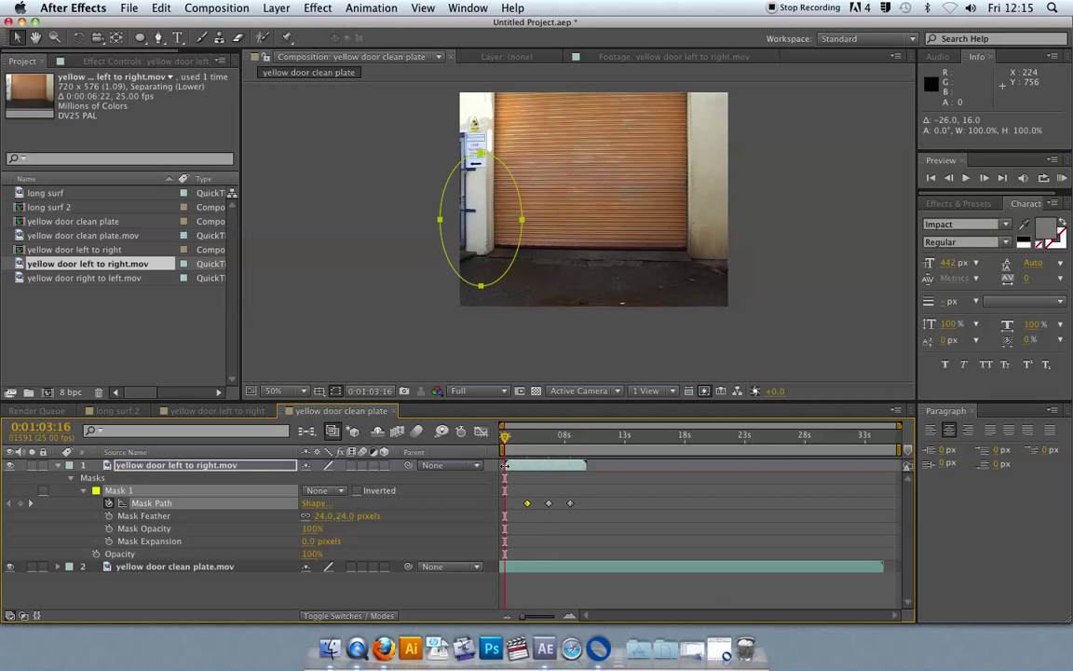
# Trim the start of the yellow door left to right layer to 0:01:05:00
pyautogui.moveTo(506, 438); pyautogui.dragTo(523, 441)
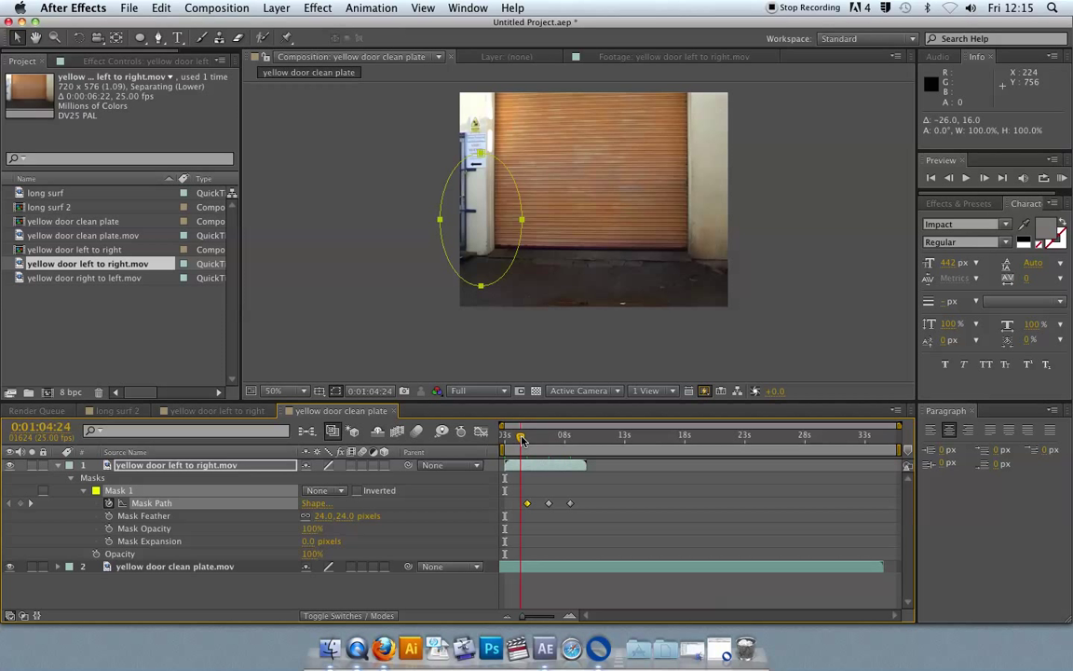
pyautogui.click(508, 464)
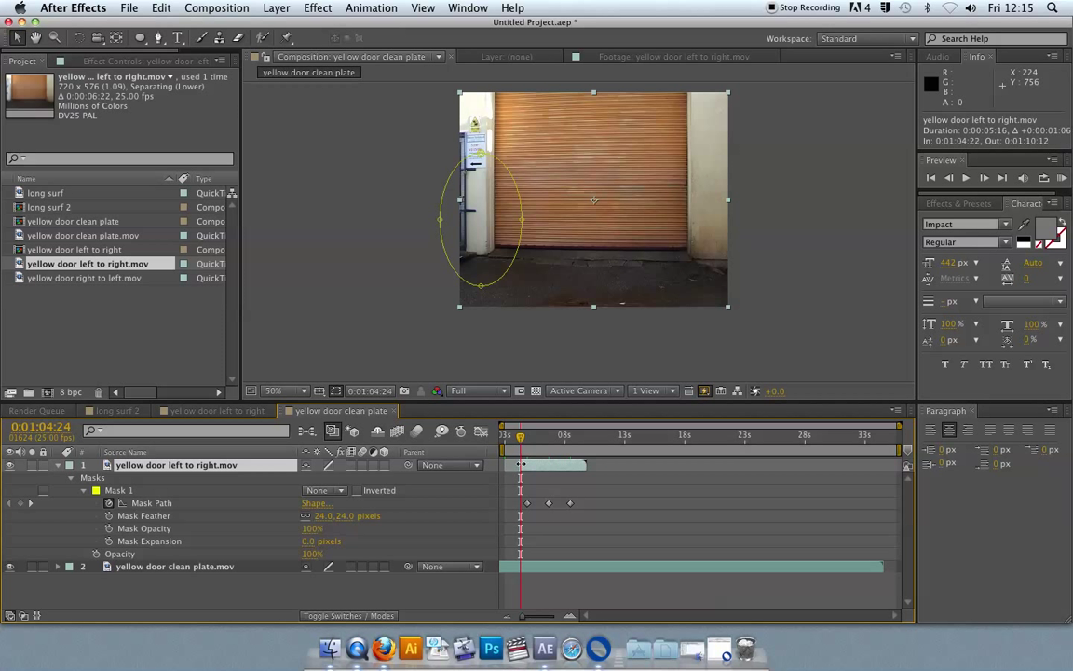
pyautogui.moveTo(522, 463)
pyautogui.mouseDown()
pyautogui.moveTo(525, 441)
pyautogui.moveTo(550, 442)
pyautogui.moveTo(516, 441)
pyautogui.moveTo(534, 444)
pyautogui.mouseUp()
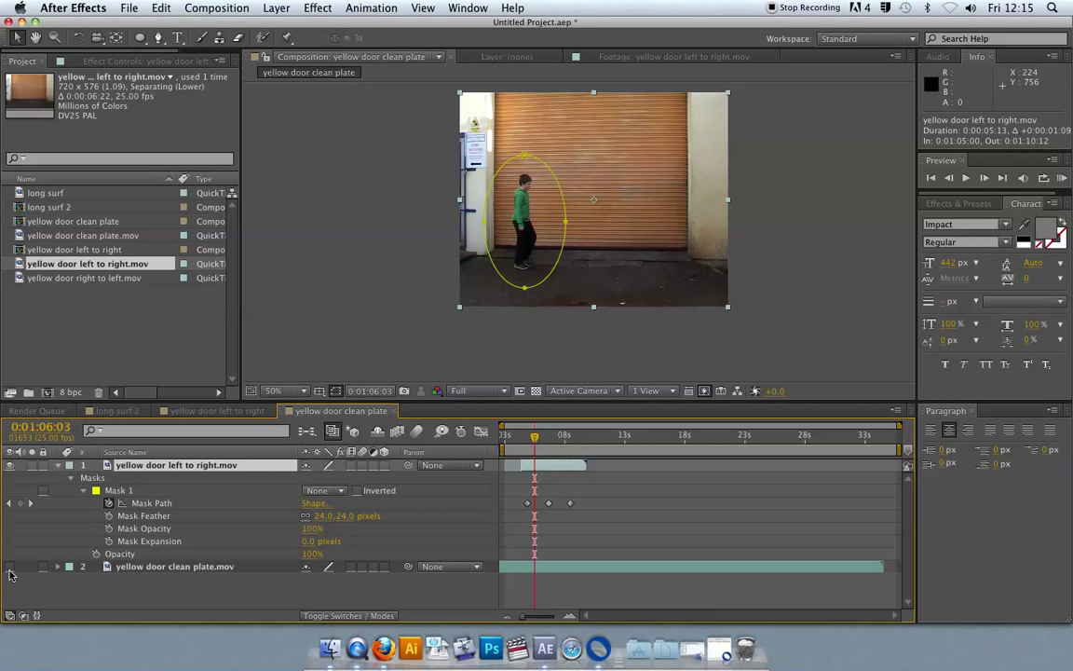
# With the clean plate layer hidden, set Mask 1's mode to Add and check the boy's entry at 0:01:05:05
pyautogui.click(341, 495)
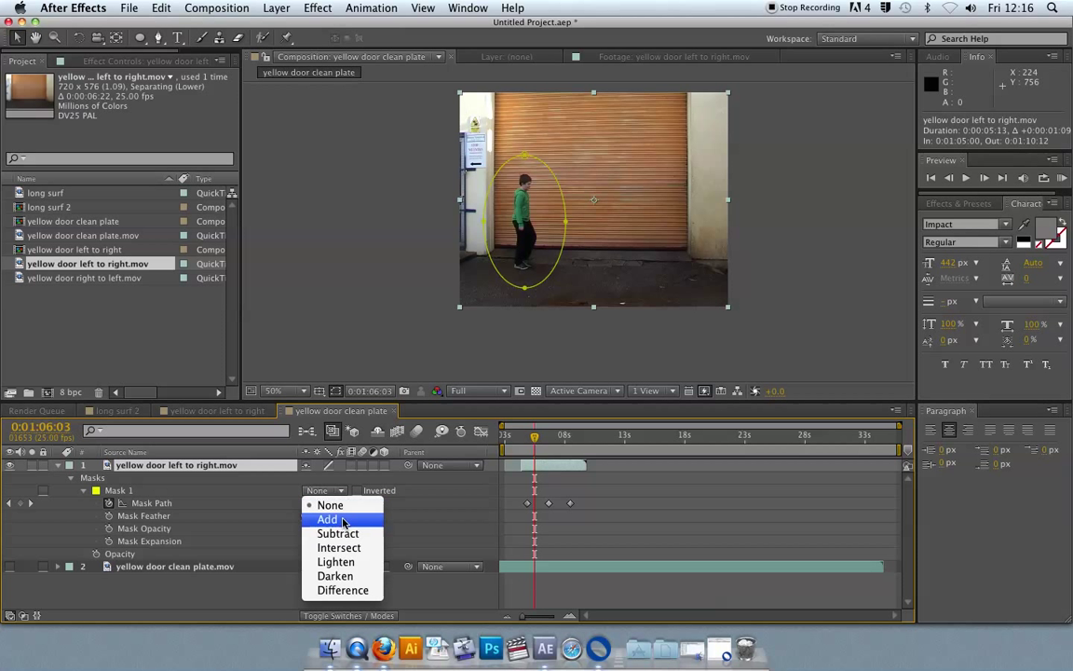
pyautogui.click(343, 517)
pyautogui.moveTo(522, 438)
pyautogui.mouseDown()
pyautogui.moveTo(558, 441)
pyautogui.moveTo(524, 447)
pyautogui.mouseUp()
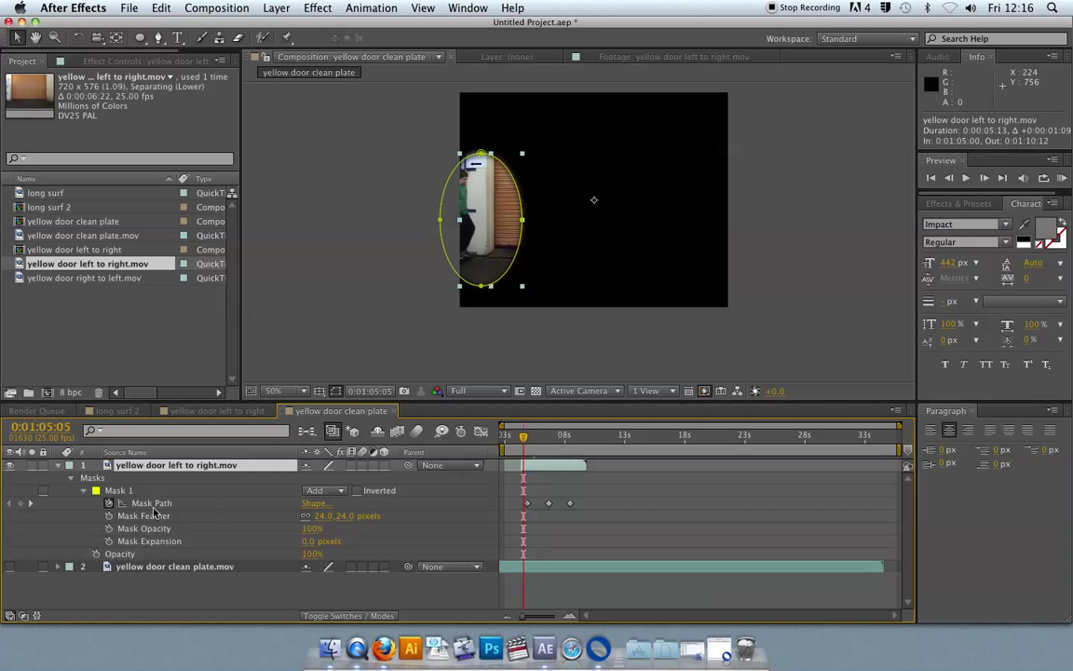
# Paste a copy of the masked yellow door left to right layer and offset it in time to start at 0:01:06:01
pyautogui.press('super+v')
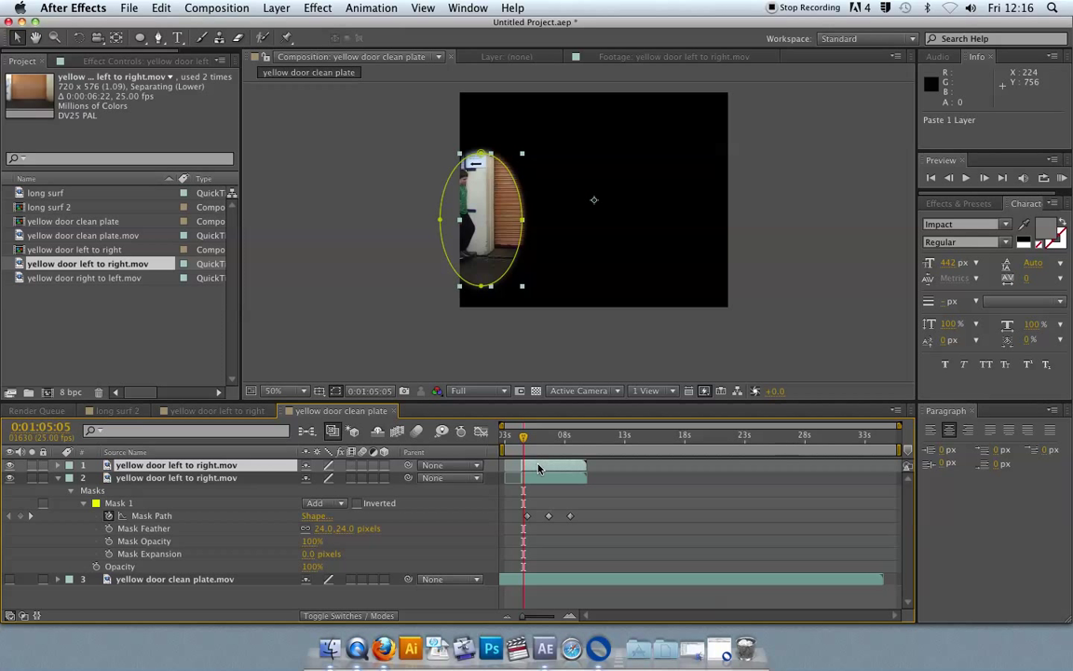
pyautogui.moveTo(541, 469); pyautogui.dragTo(588, 472)
pyautogui.moveTo(525, 441); pyautogui.dragTo(568, 470)
pyautogui.click(562, 439)
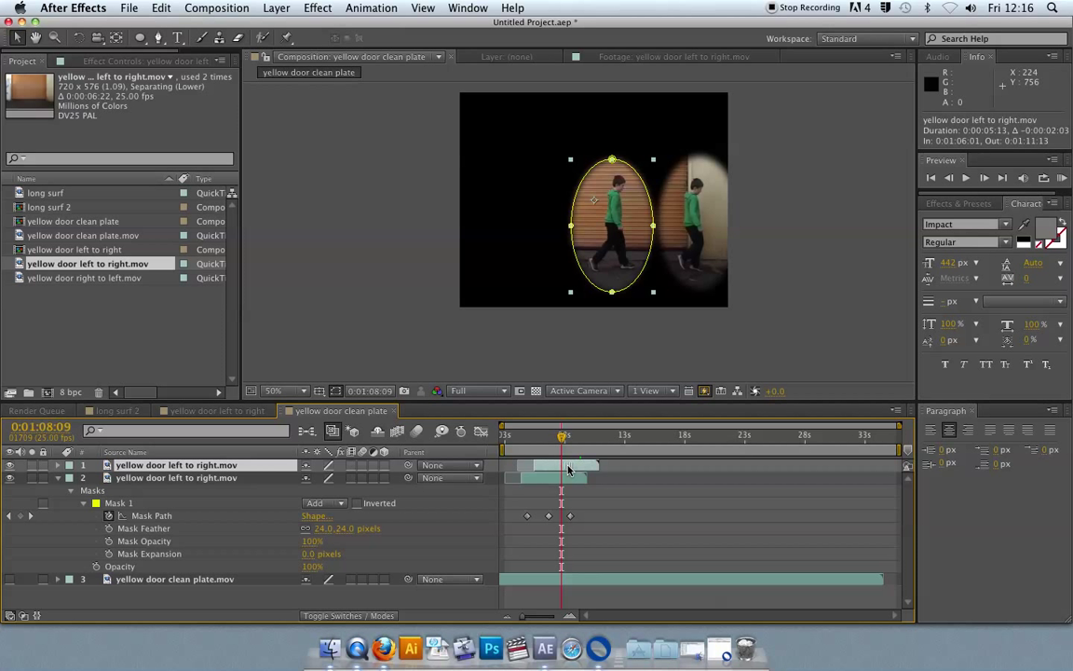
# Show the clean plate layer, deselect everything and preview the two walking boys from 0:01:04:07
pyautogui.click(11, 580)
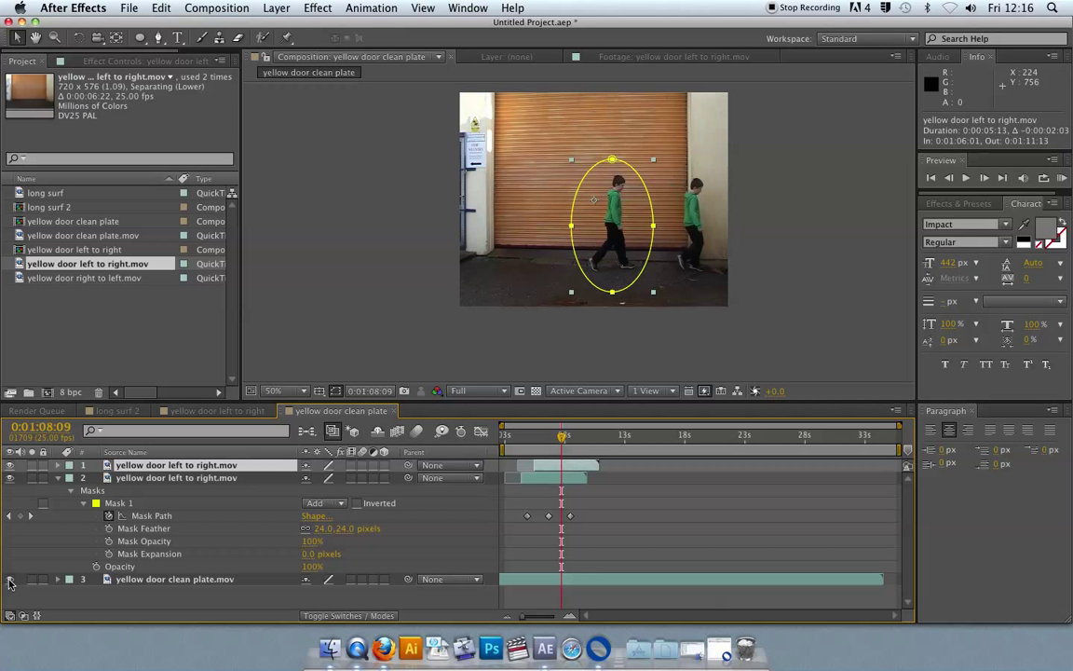
pyautogui.click(298, 368)
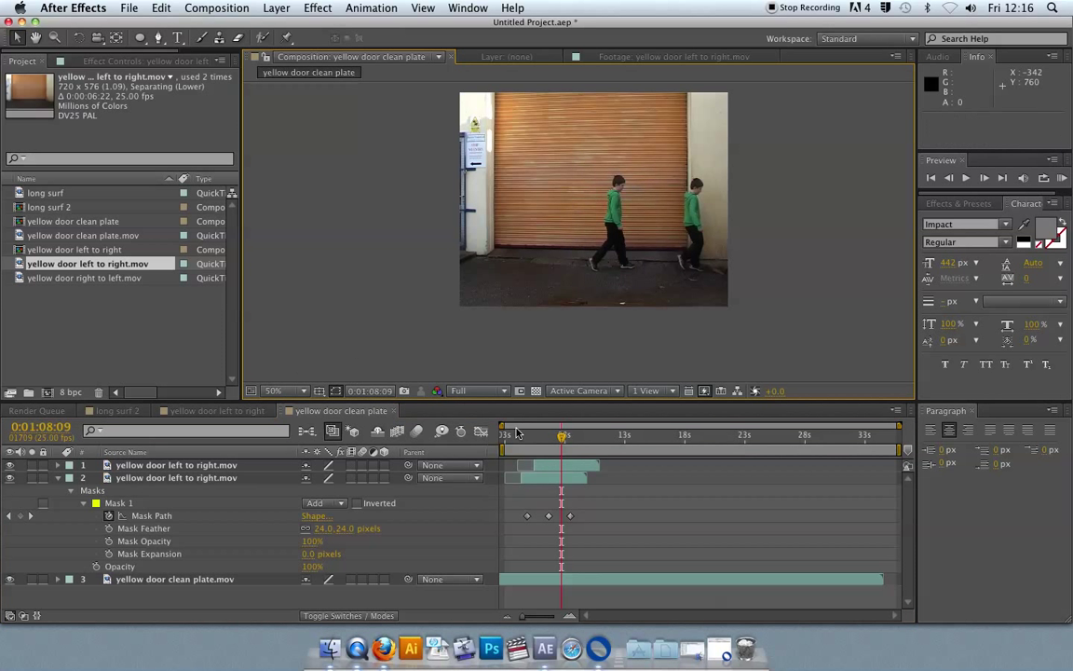
pyautogui.moveTo(561, 435); pyautogui.dragTo(511, 441)
pyautogui.press('KP_0')
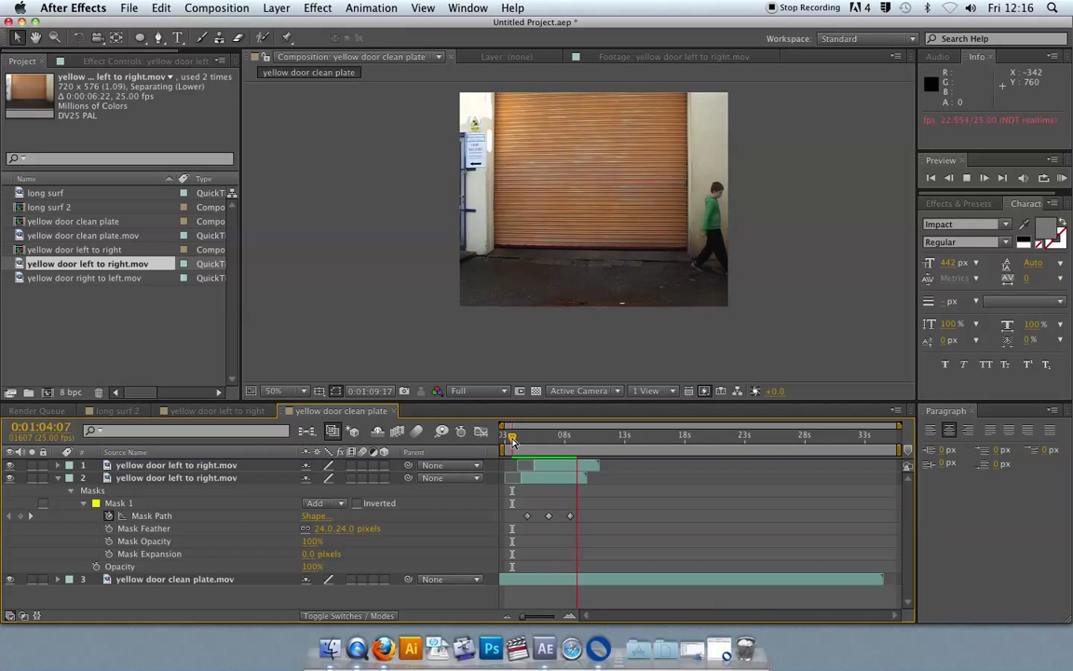
pyautogui.click(585, 438)
pyautogui.moveTo(585, 438); pyautogui.dragTo(557, 438)
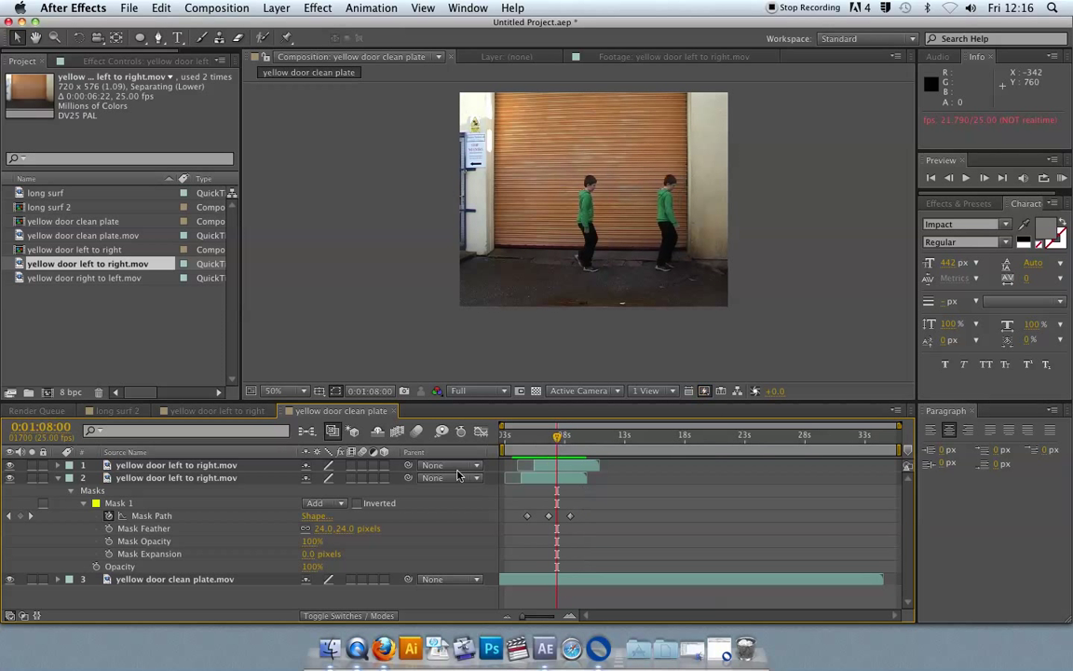
# Paste a third copy of the masked walking layer, offset it behind the second copy in time, and preview from 0:01:03:19
pyautogui.click(141, 466)
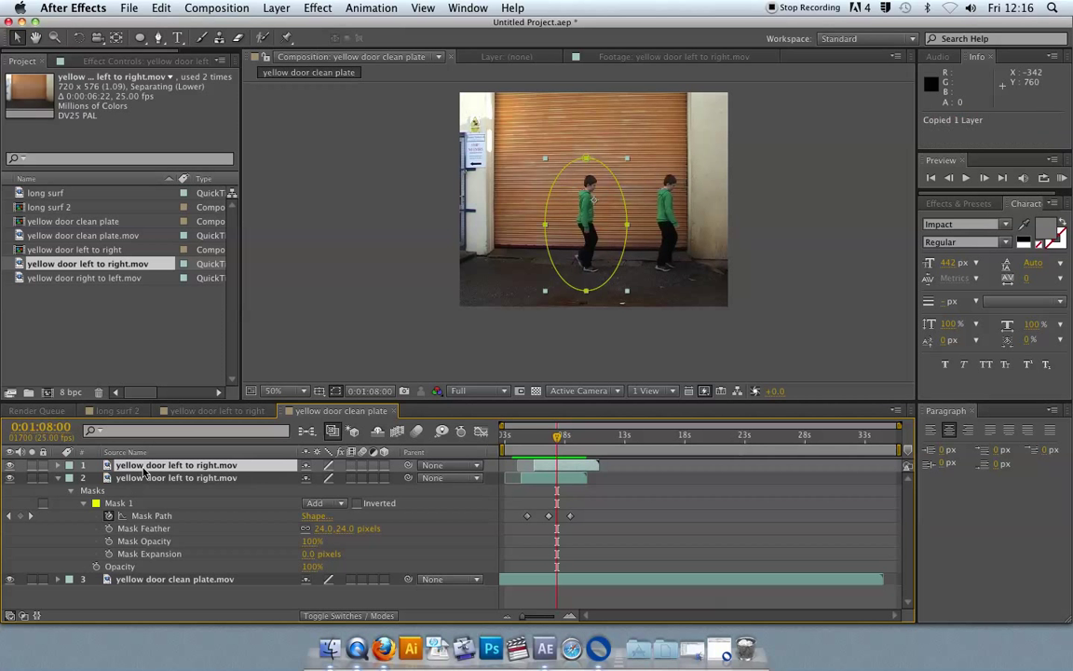
pyautogui.press('super+v')
pyautogui.moveTo(548, 471); pyautogui.dragTo(505, 445)
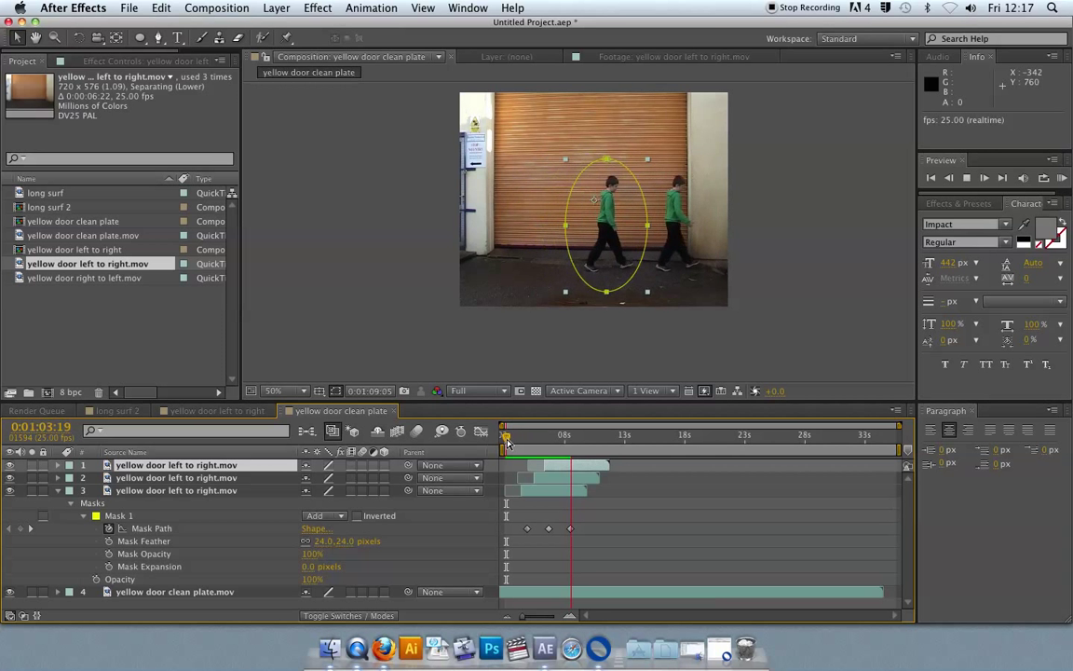
# Examine how the three walking boys line up between 0:01:07:20 and 0:01:08:16, with the layers deselected
pyautogui.press('space')
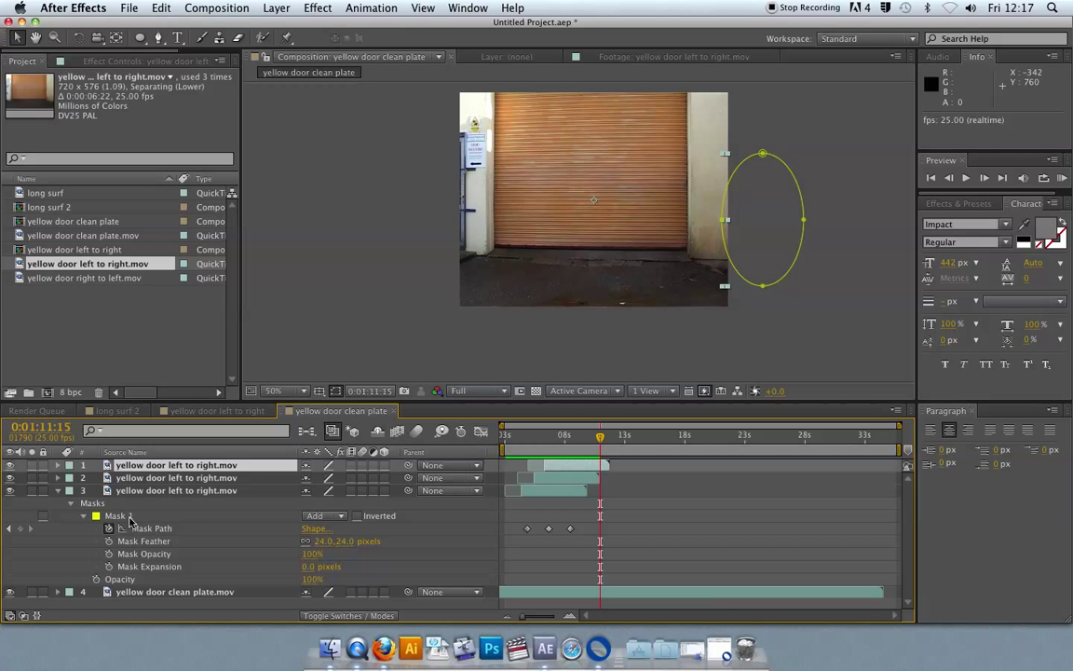
pyautogui.moveTo(525, 435); pyautogui.dragTo(558, 442)
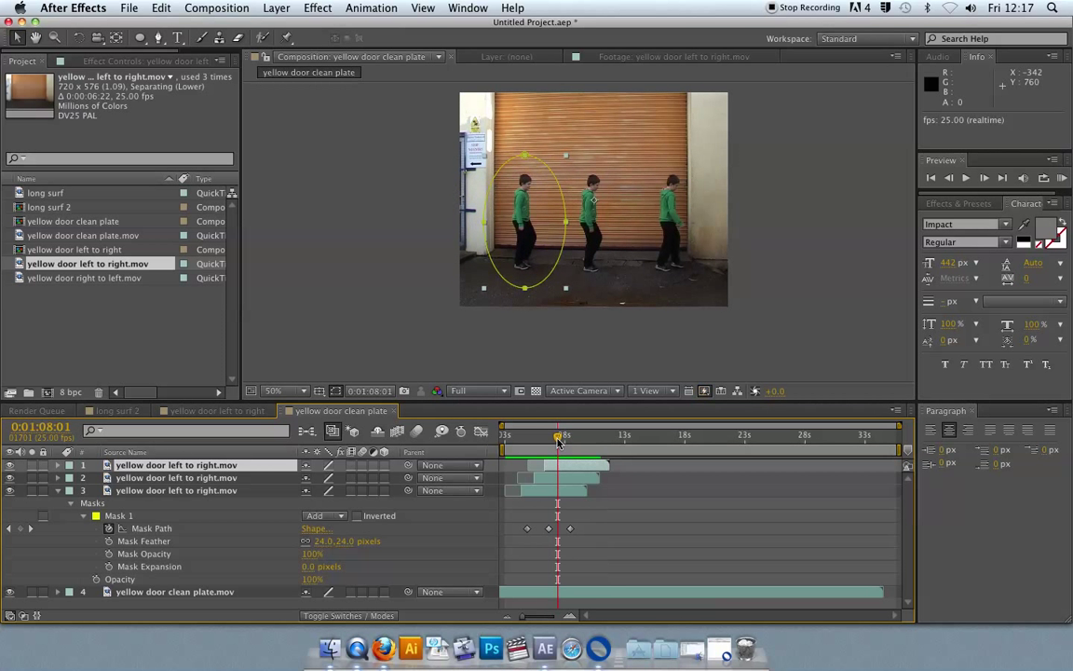
pyautogui.press('pagedown')
pyautogui.press('pagedown')
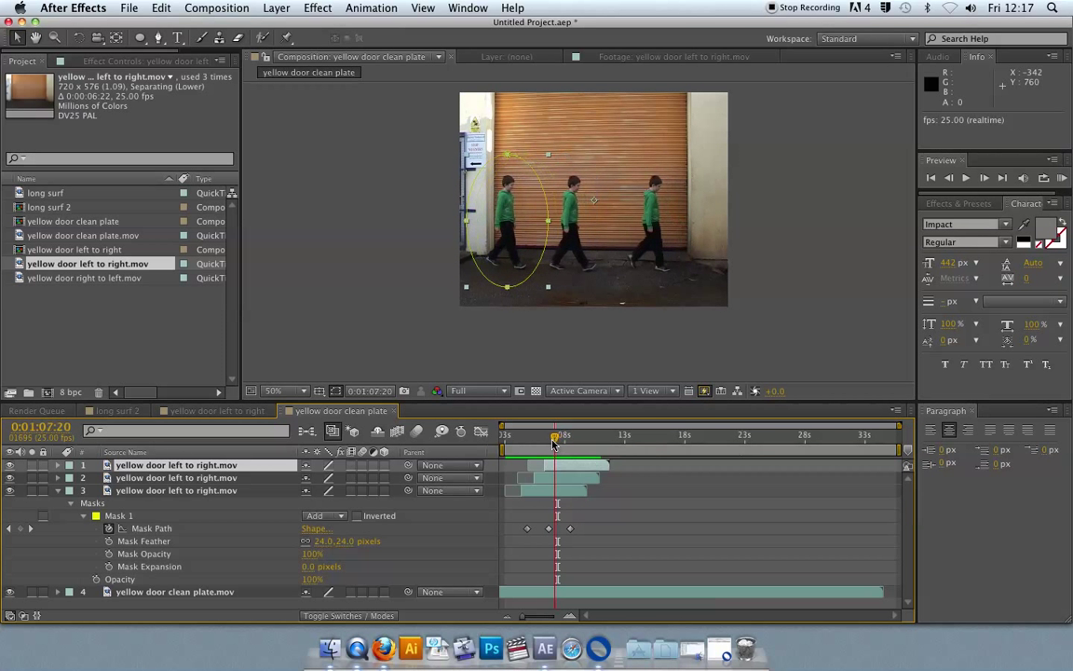
pyautogui.moveTo(557, 442); pyautogui.dragTo(552, 439)
pyautogui.press('space')
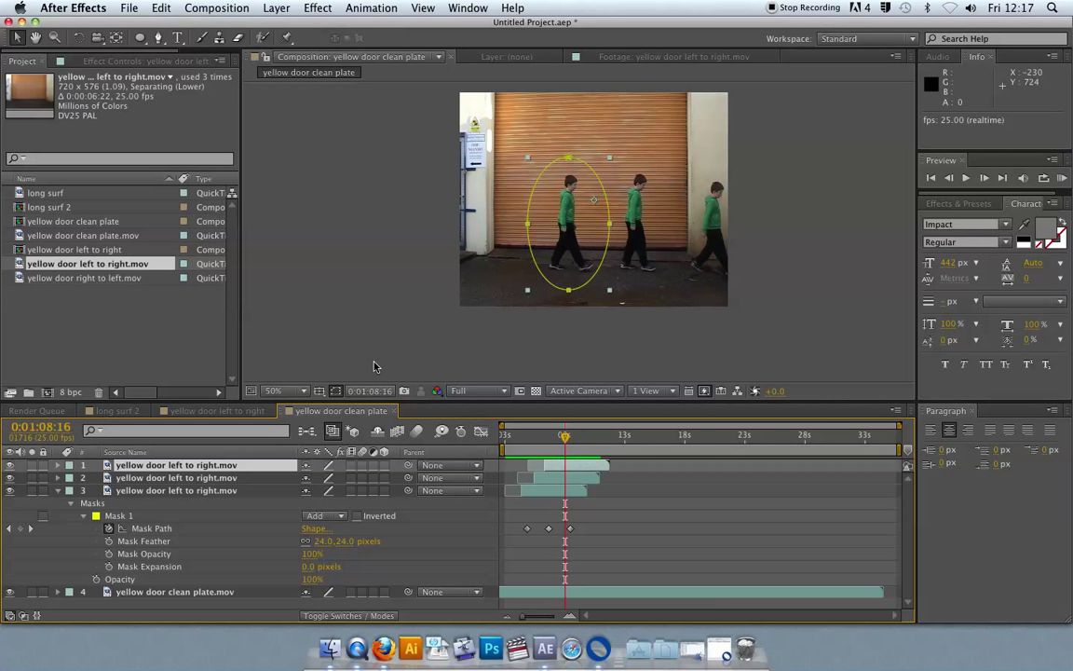
pyautogui.click(340, 362)
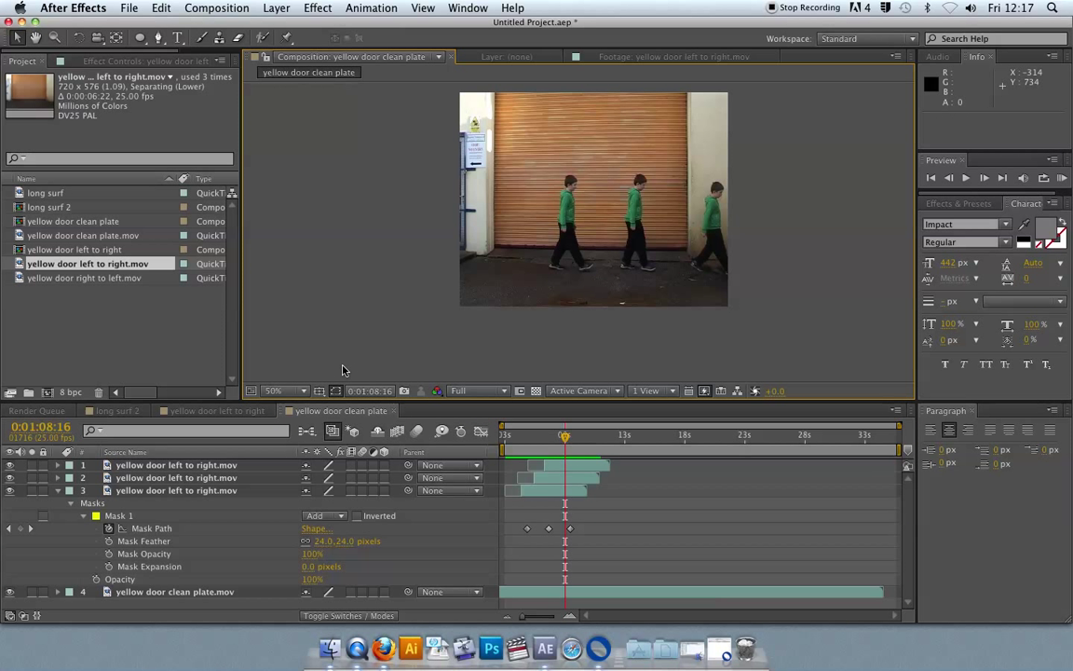
# Collapse the original walking layer and delete its two pasted copies above it
pyautogui.click(58, 491)
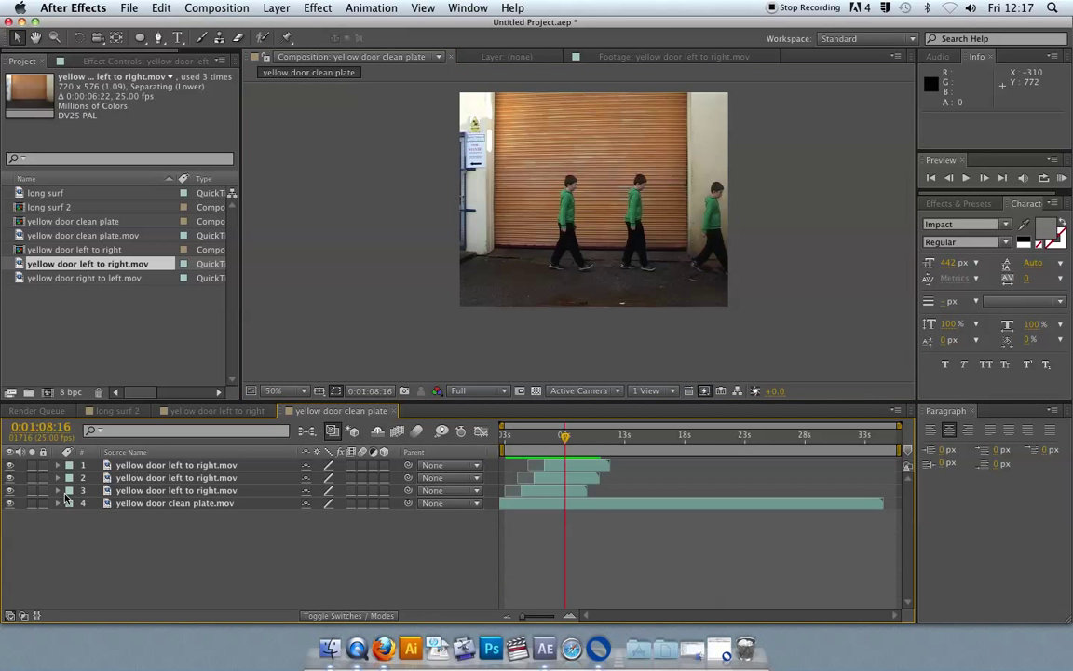
pyautogui.rightClick(152, 478)
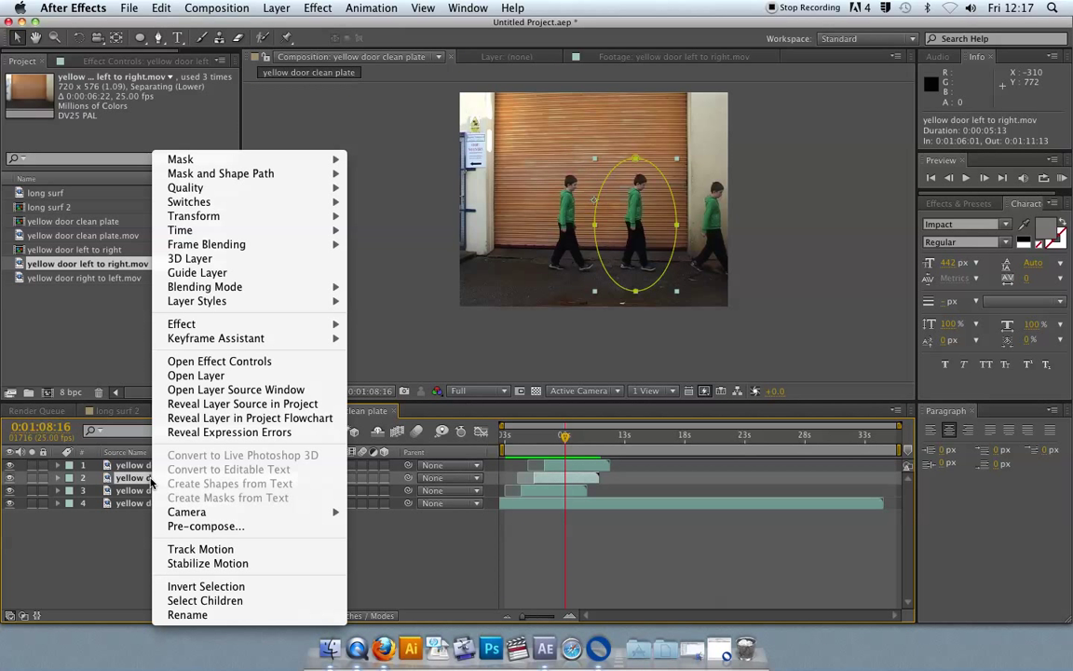
pyautogui.click(147, 477)
pyautogui.keyDown('shift'); pyautogui.click(152, 466); pyautogui.keyUp('shift')
pyautogui.press('Delete')
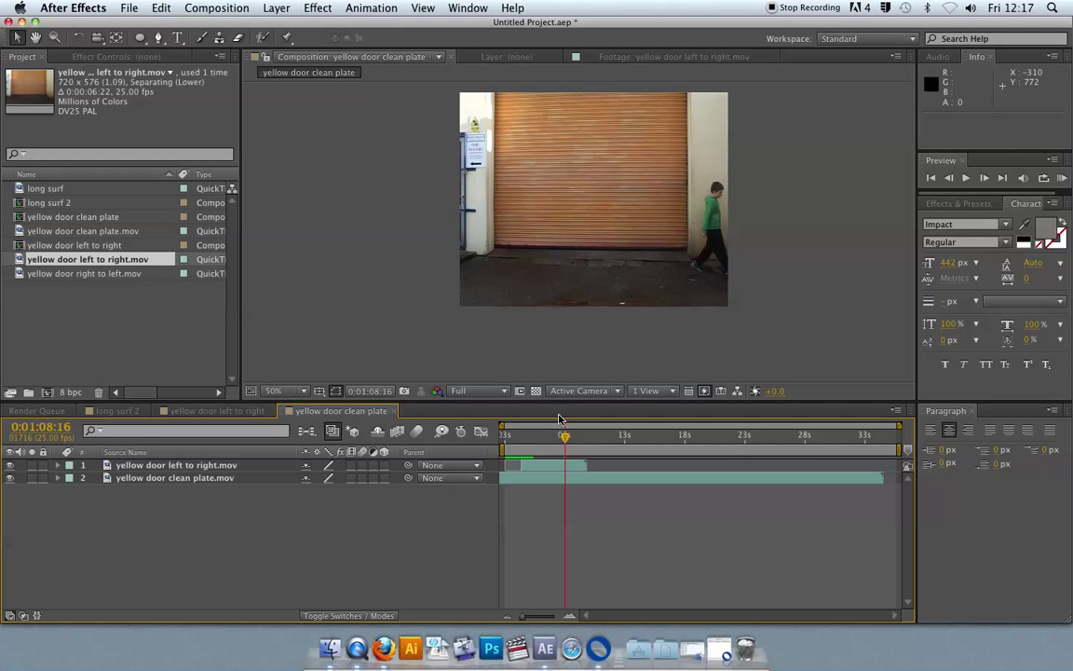
# Go to 0:01:07:08 and delete the yellow door clean plate layer
pyautogui.moveTo(564, 439); pyautogui.dragTo(549, 441)
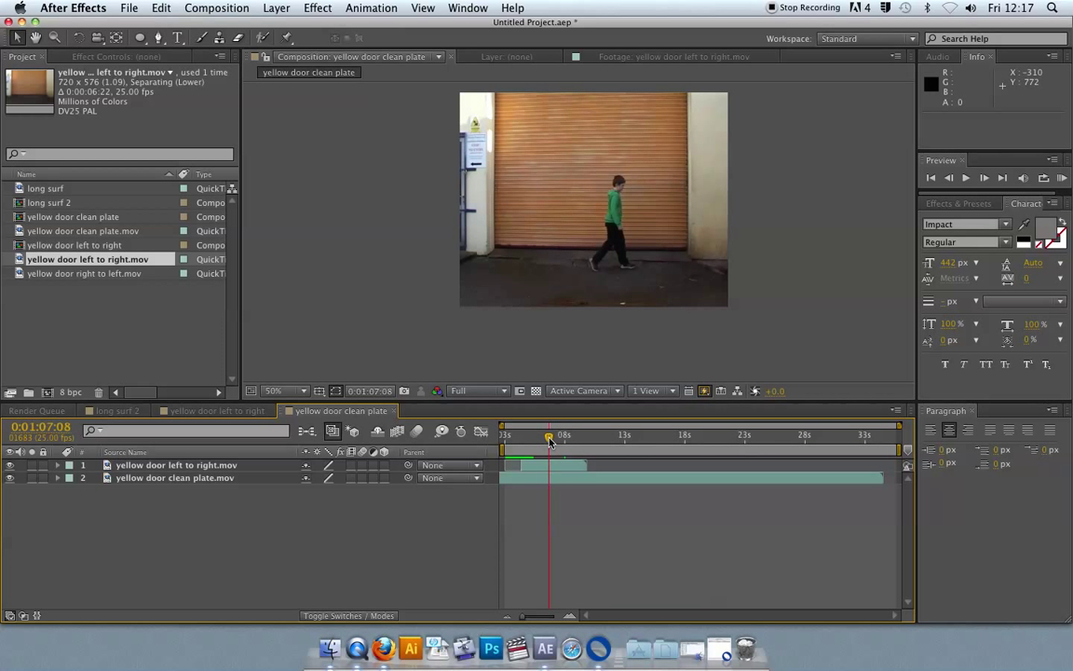
pyautogui.click(156, 479)
pyautogui.press('Delete')
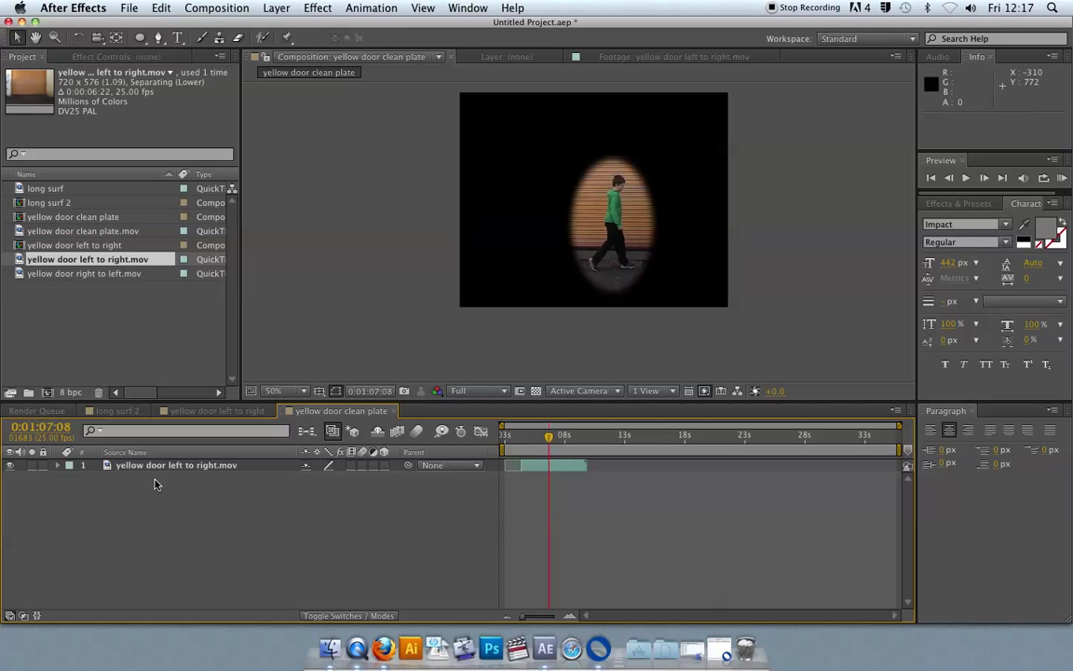
# Delete Mask 1 from the walking layer, shift the layer earlier to start at 0:01:03:14, and go to 0:01:05:19
pyautogui.click(59, 466)
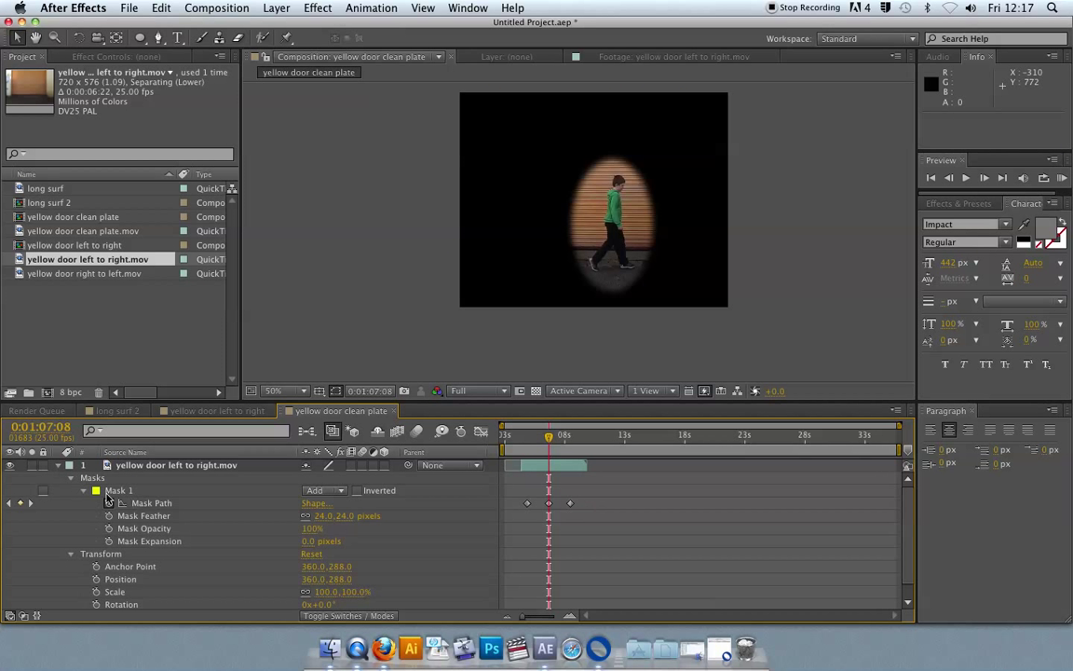
pyautogui.click(111, 491)
pyautogui.press('Delete')
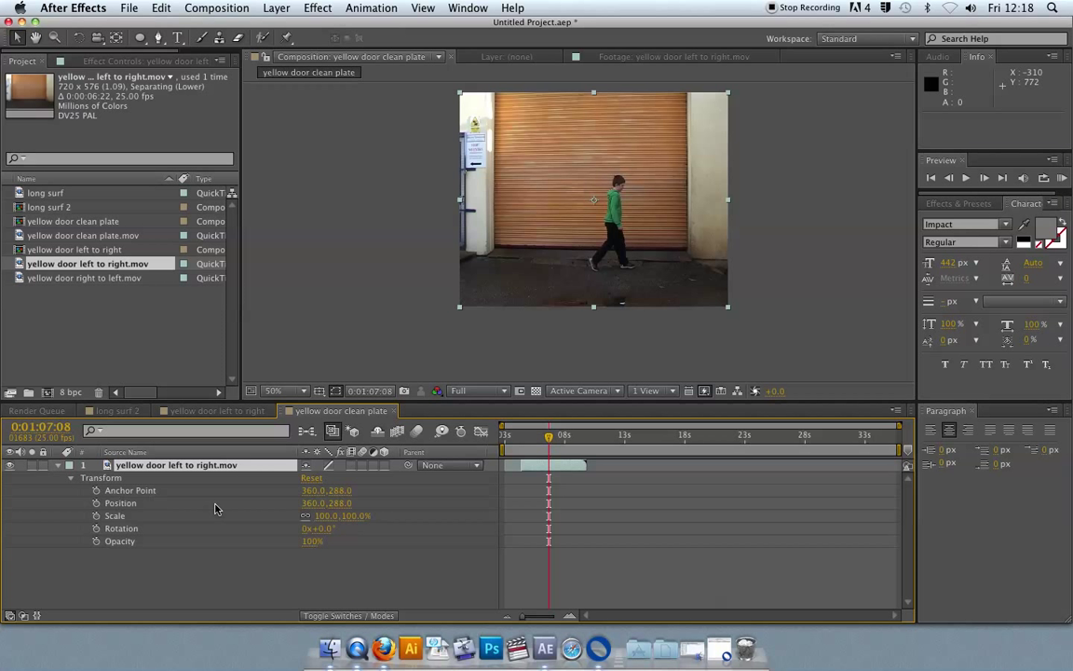
pyautogui.moveTo(526, 468); pyautogui.dragTo(512, 469)
pyautogui.moveTo(519, 440)
pyautogui.mouseDown()
pyautogui.moveTo(538, 439)
pyautogui.moveTo(529, 438)
pyautogui.mouseUp()
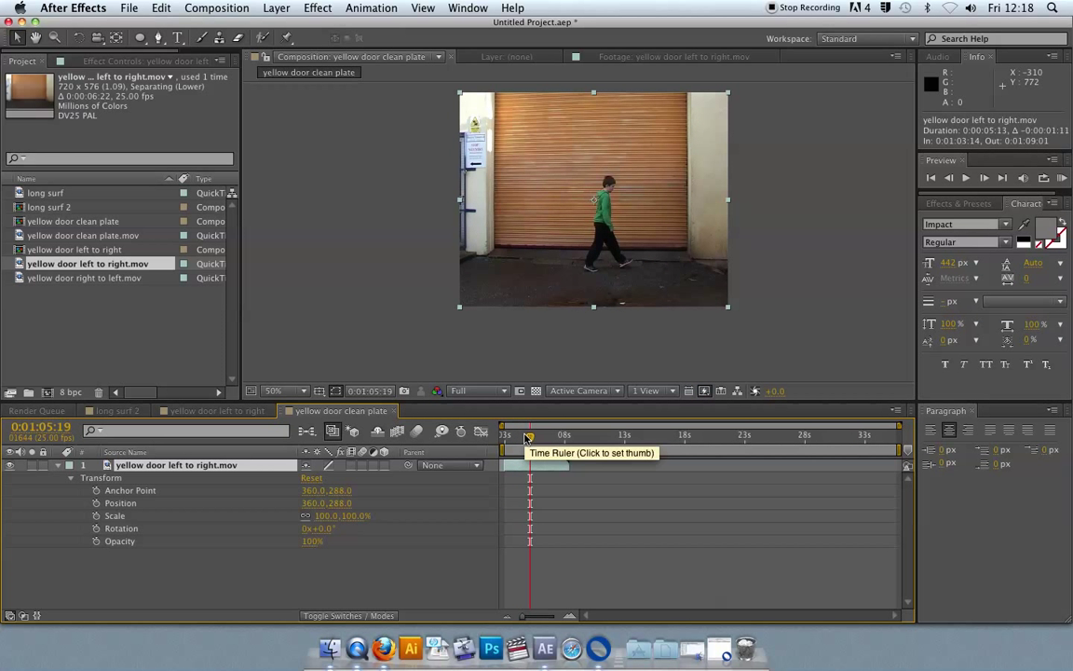
# Add a text layer reading "TEXT" over the shutter door beside the boy
pyautogui.scroll(2, 576, 232)
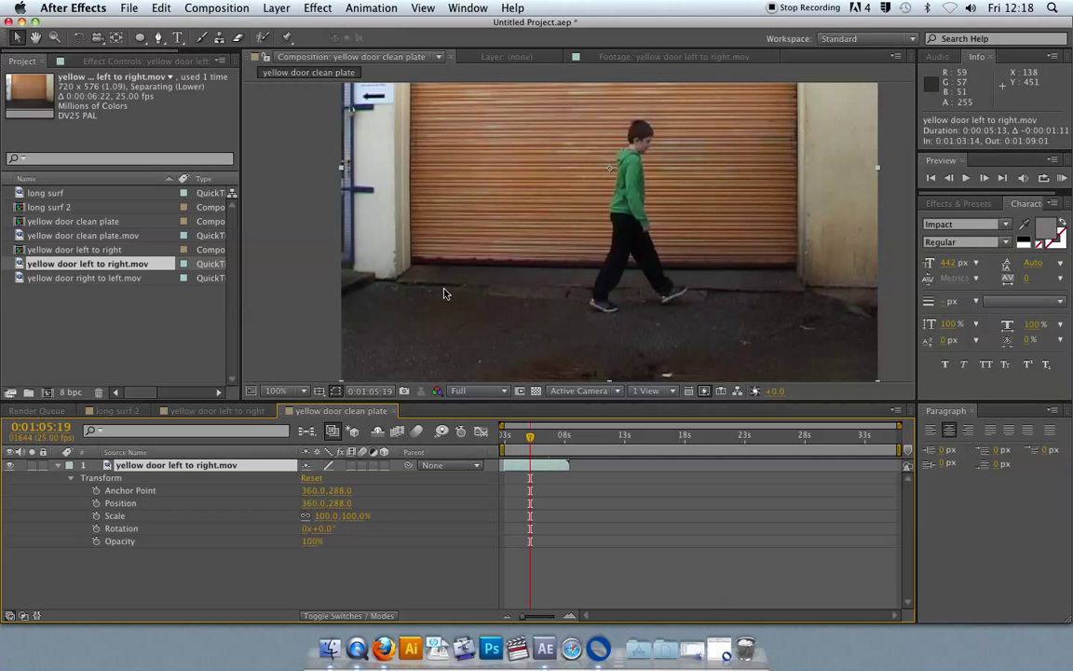
pyautogui.click(177, 37)
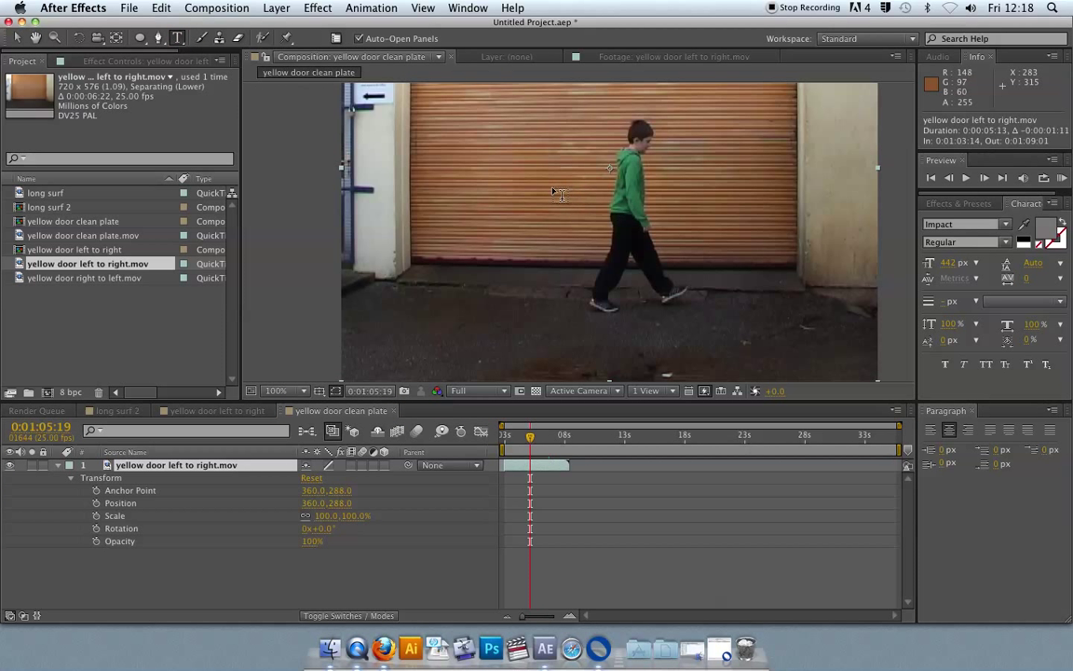
pyautogui.click(504, 223)
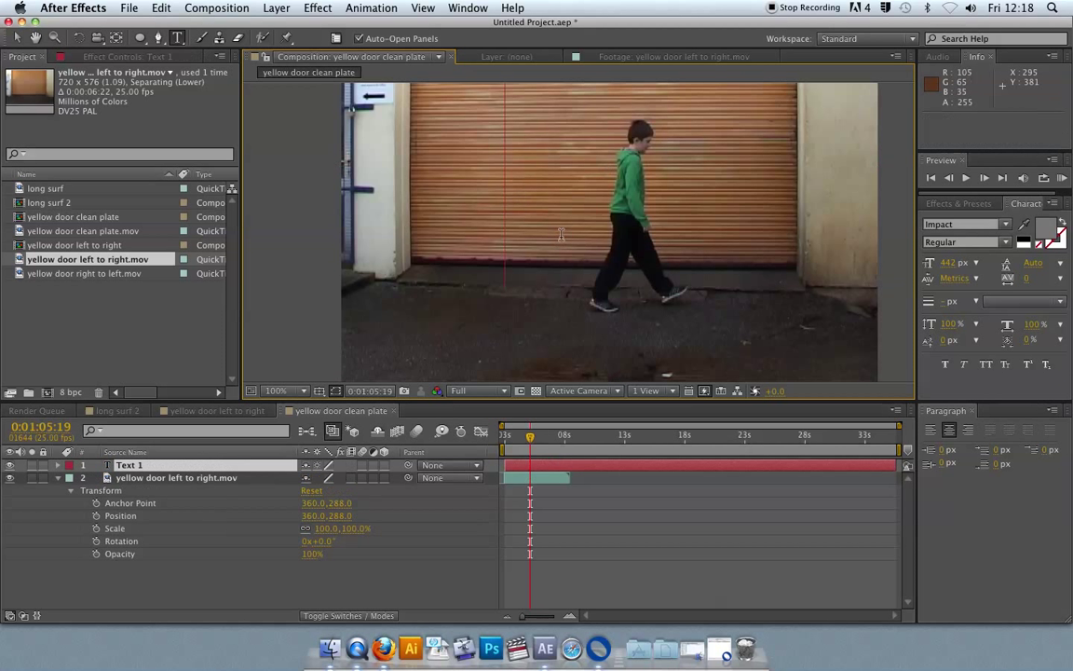
pyautogui.write('LAT')
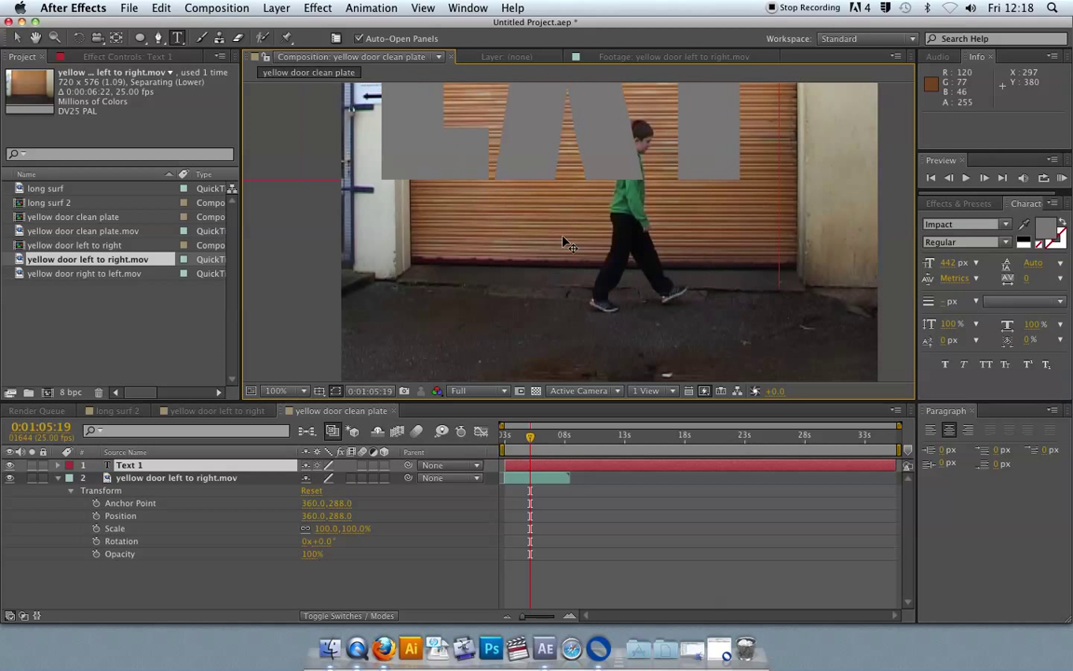
# Set the TEXT layer's scale to 25%
pyautogui.click(153, 465)
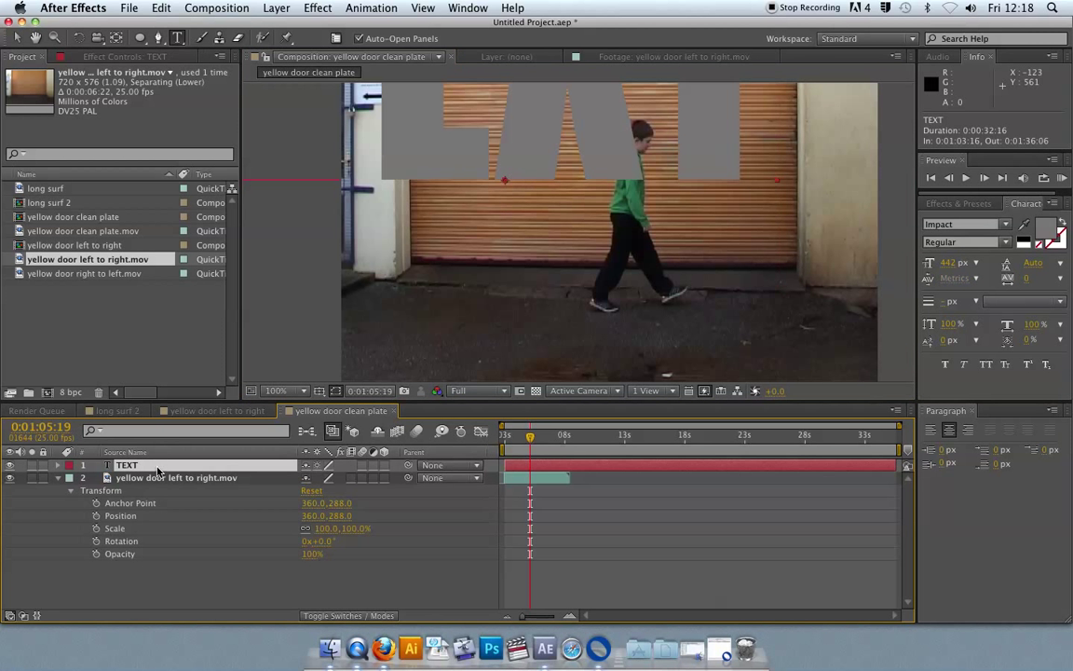
pyautogui.press('s')
pyautogui.moveTo(321, 477); pyautogui.dragTo(270, 484)
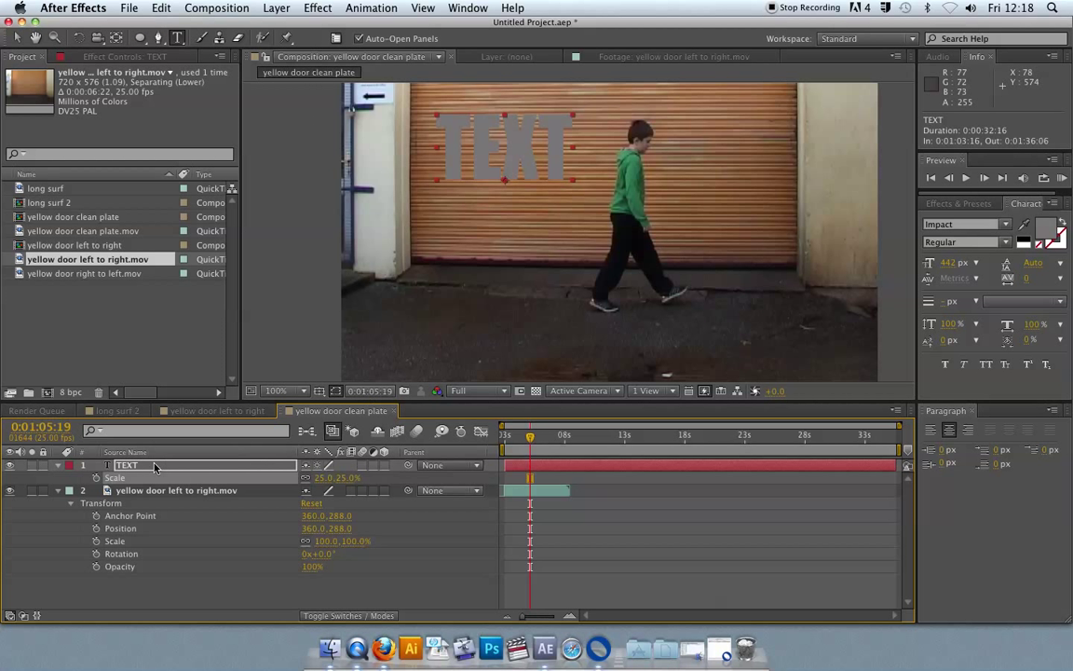
# Change the TEXT layer's fill colour to white and set its font size to 240 px
pyautogui.doubleClick(490, 149)
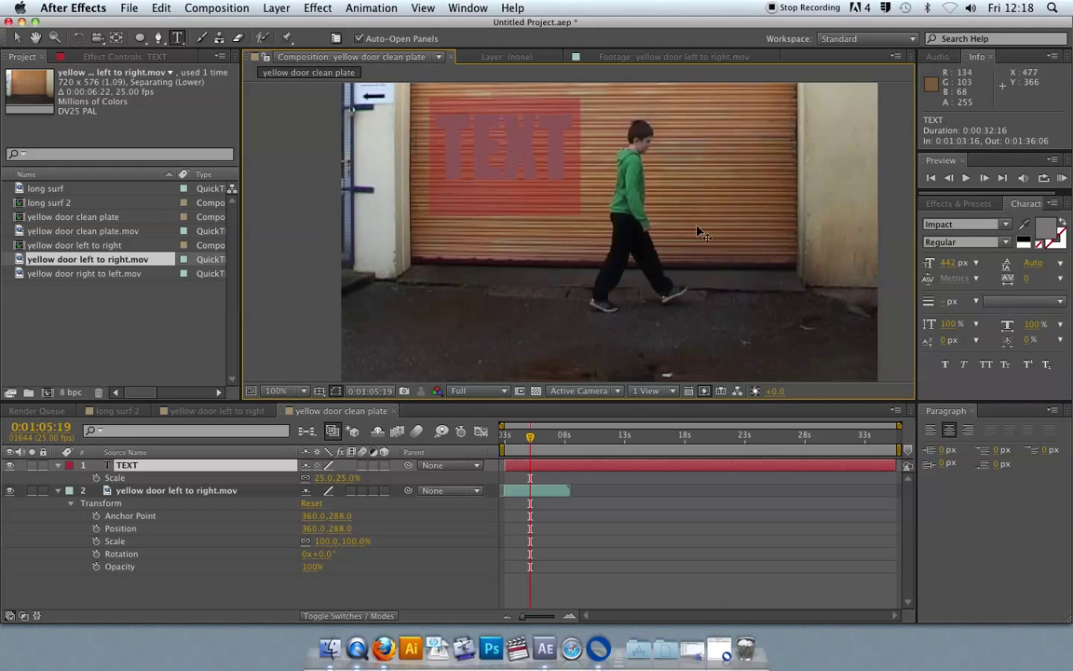
pyautogui.click(1046, 228)
pyautogui.moveTo(509, 235); pyautogui.dragTo(350, 219)
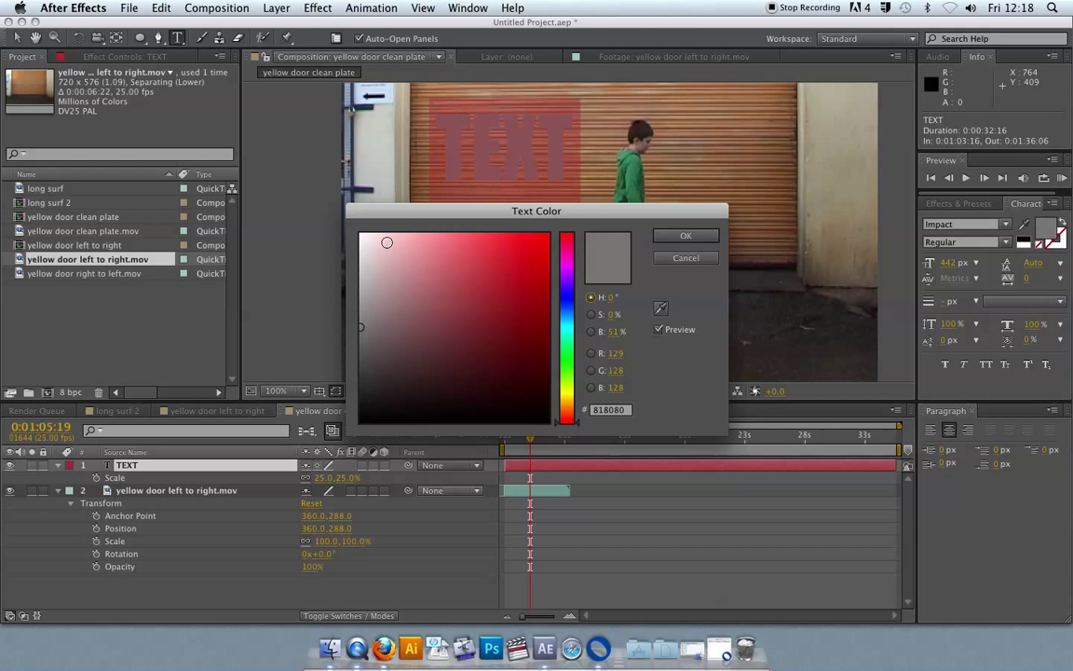
pyautogui.click(685, 235)
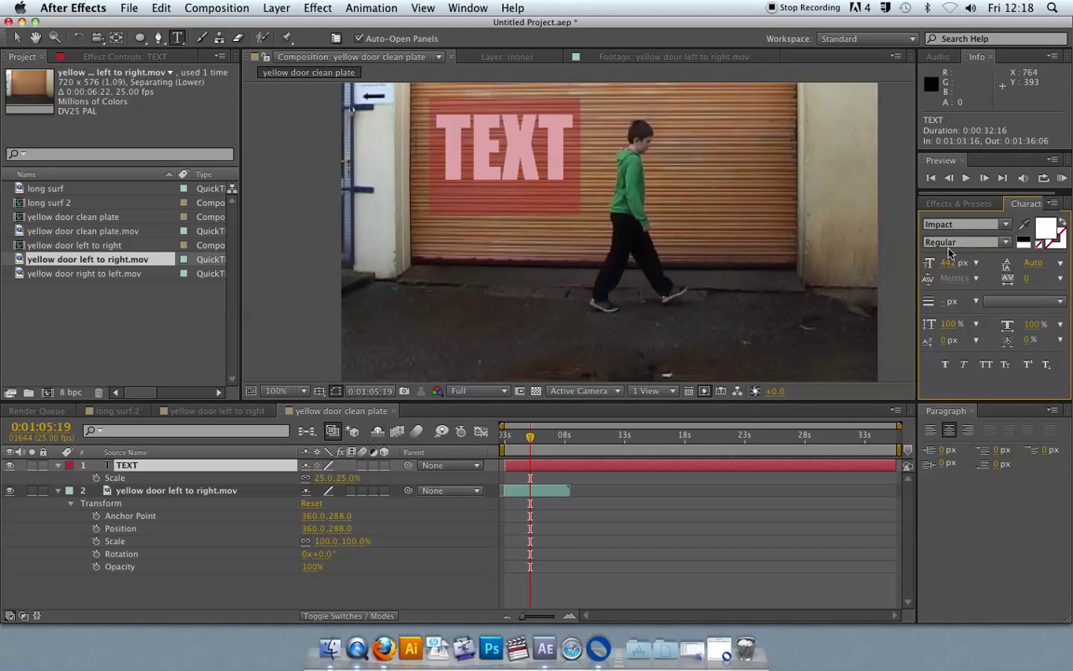
pyautogui.moveTo(947, 264); pyautogui.dragTo(783, 239)
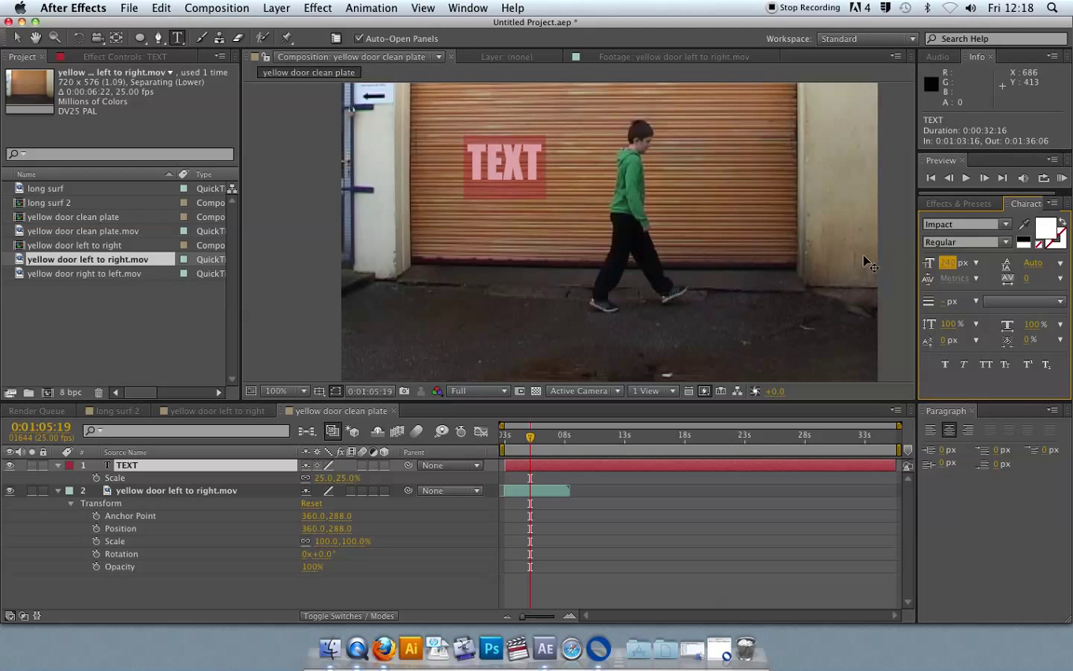
# Set the text's font family to Helvetica and its style to Bold
pyautogui.click(1005, 226)
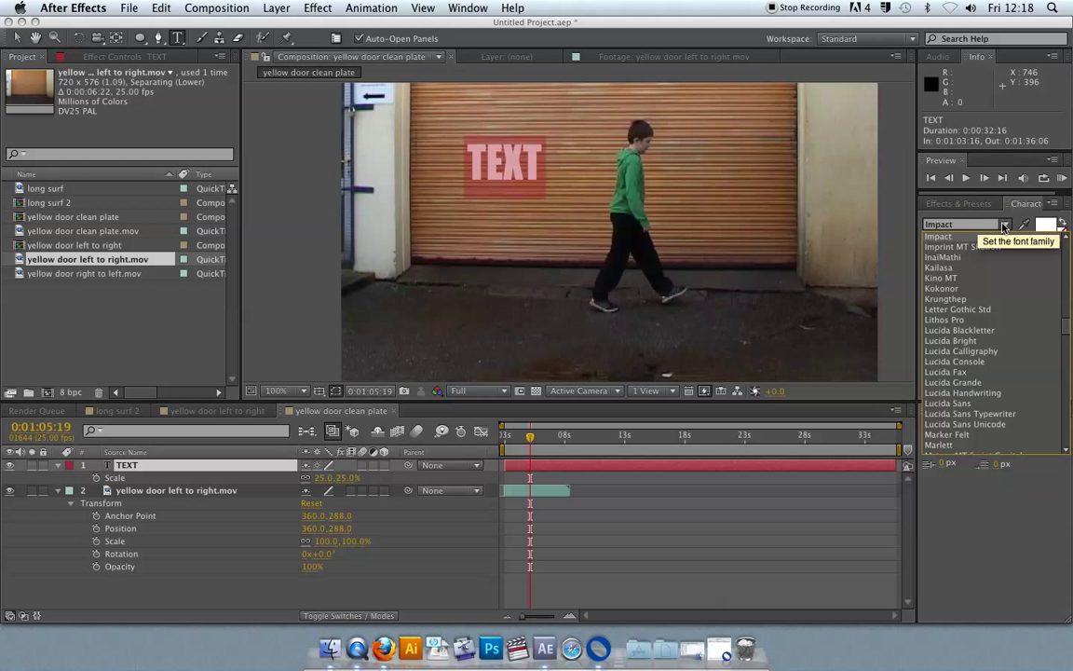
pyautogui.moveTo(1066, 323)
pyautogui.mouseDown()
pyautogui.moveTo(1067, 344)
pyautogui.moveTo(1067, 322)
pyautogui.mouseUp()
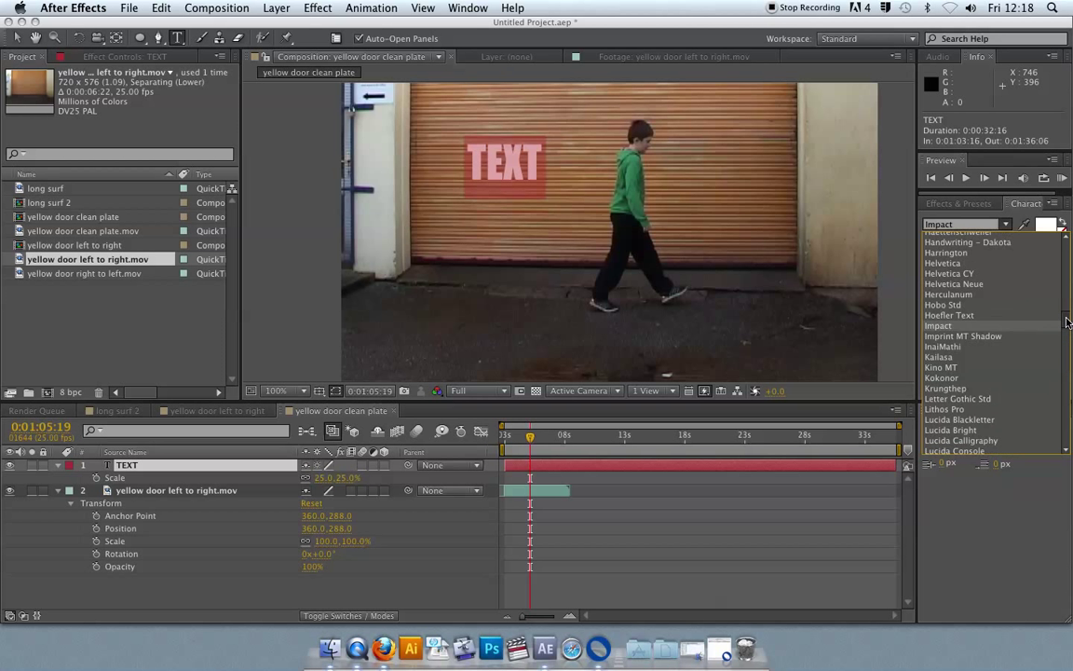
pyautogui.click(943, 262)
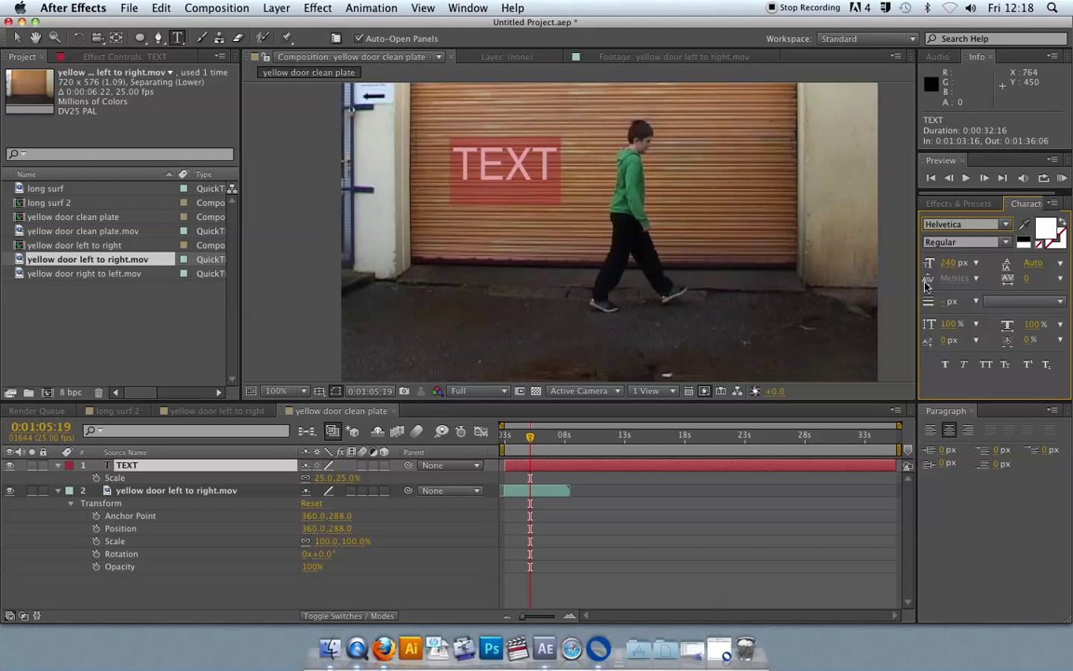
pyautogui.click(1003, 246)
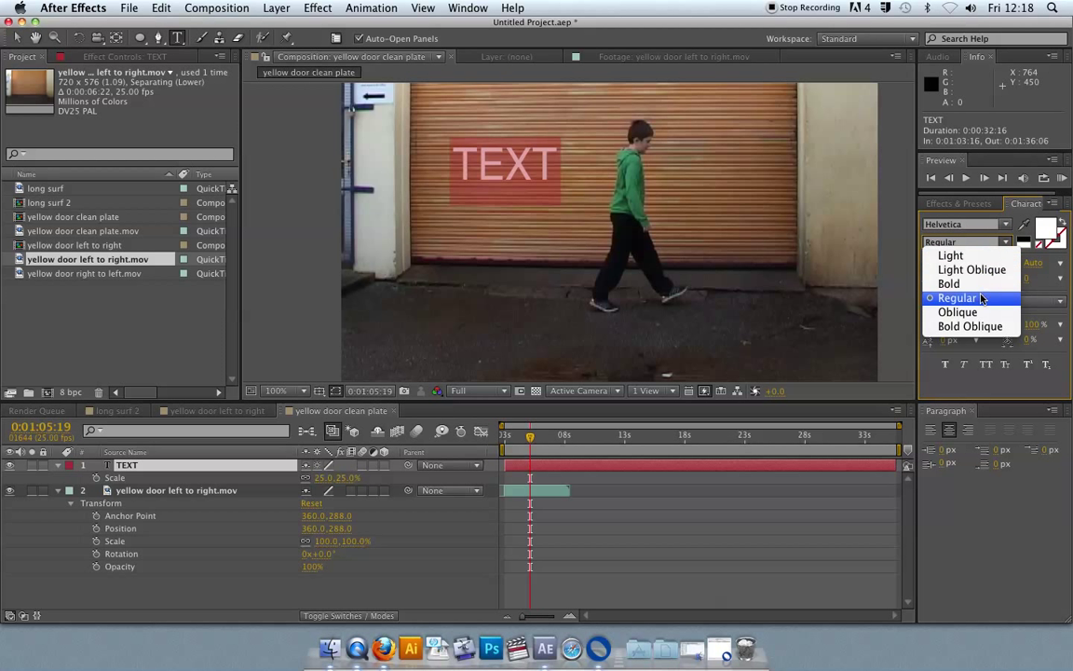
pyautogui.click(964, 279)
# Move the TEXT layer over the boy to position 385, 337 and go back to 0:01:05:00
pyautogui.click(17, 37)
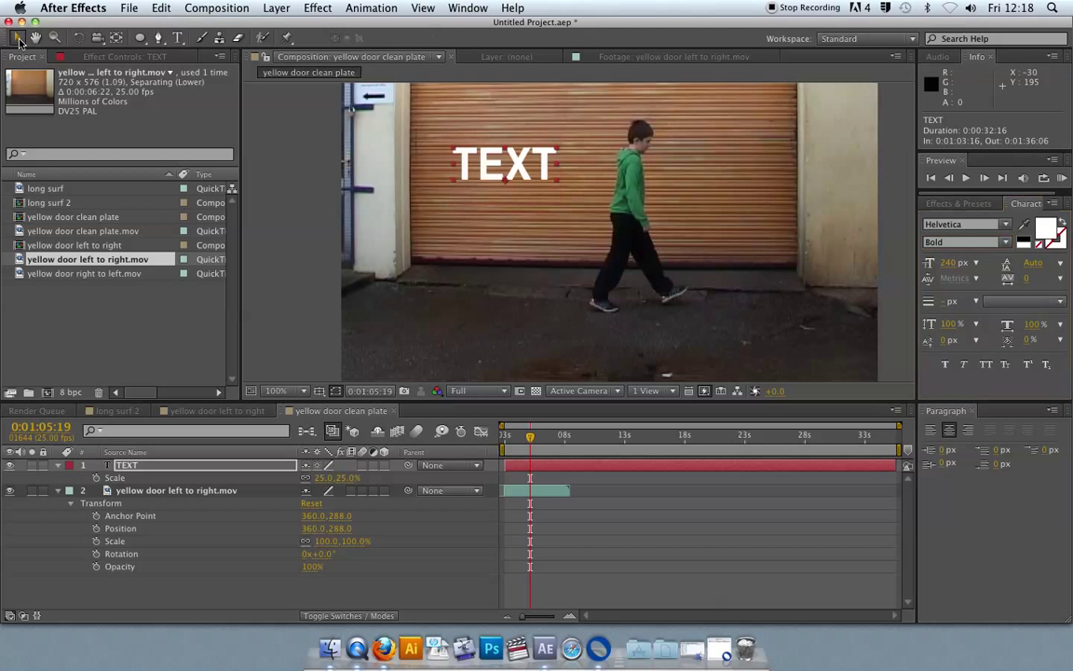
pyautogui.moveTo(468, 168); pyautogui.dragTo(588, 192)
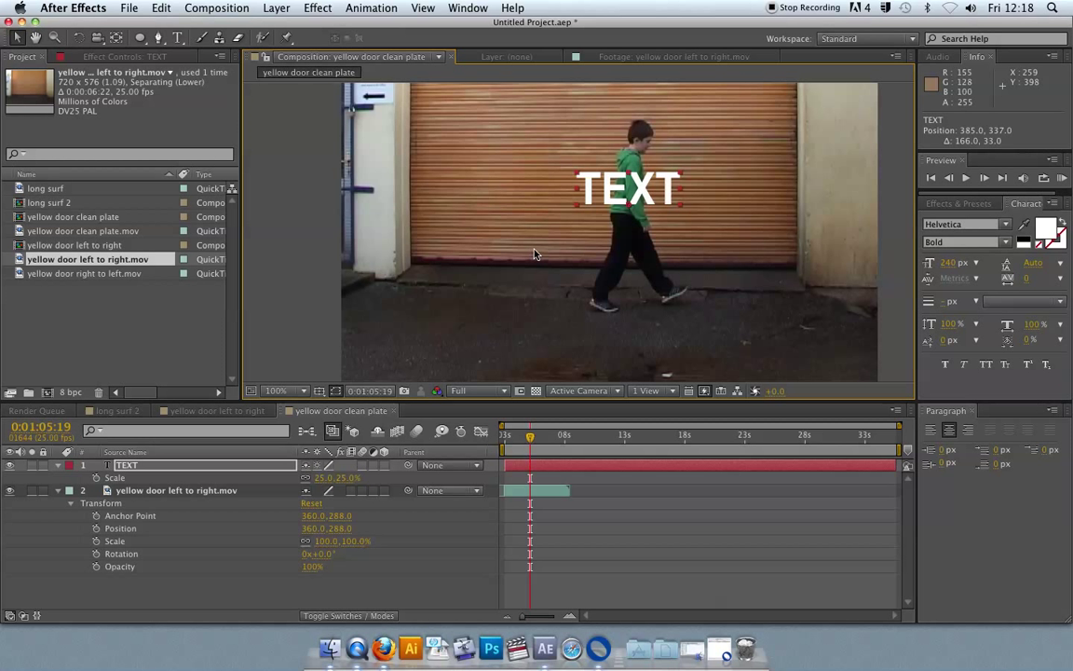
pyautogui.moveTo(530, 435); pyautogui.dragTo(522, 437)
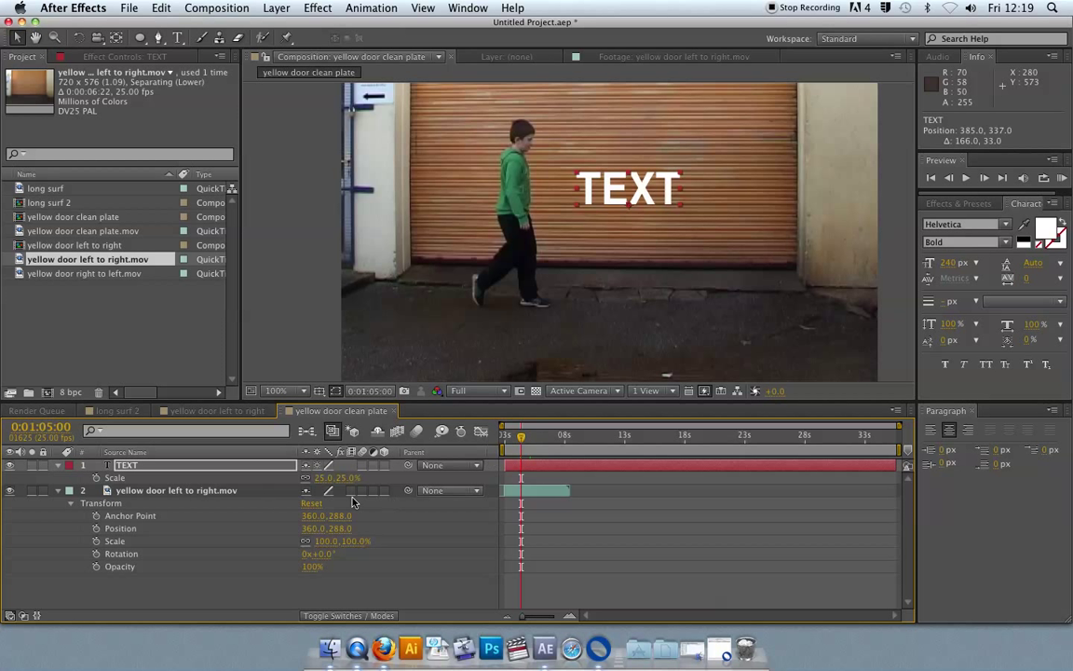
pyautogui.press('Return')
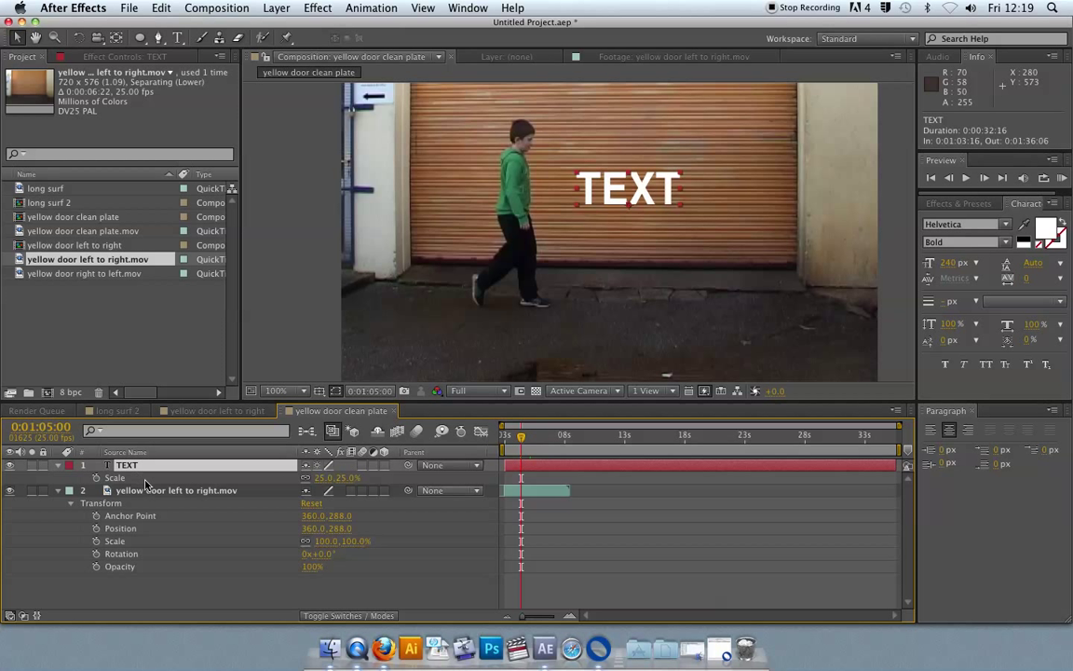
# At 0:01:05:16, draw a closed six-point mask on the TEXT layer around the boy's torso where it overlaps the letters
pyautogui.moveTo(522, 441); pyautogui.dragTo(529, 438)
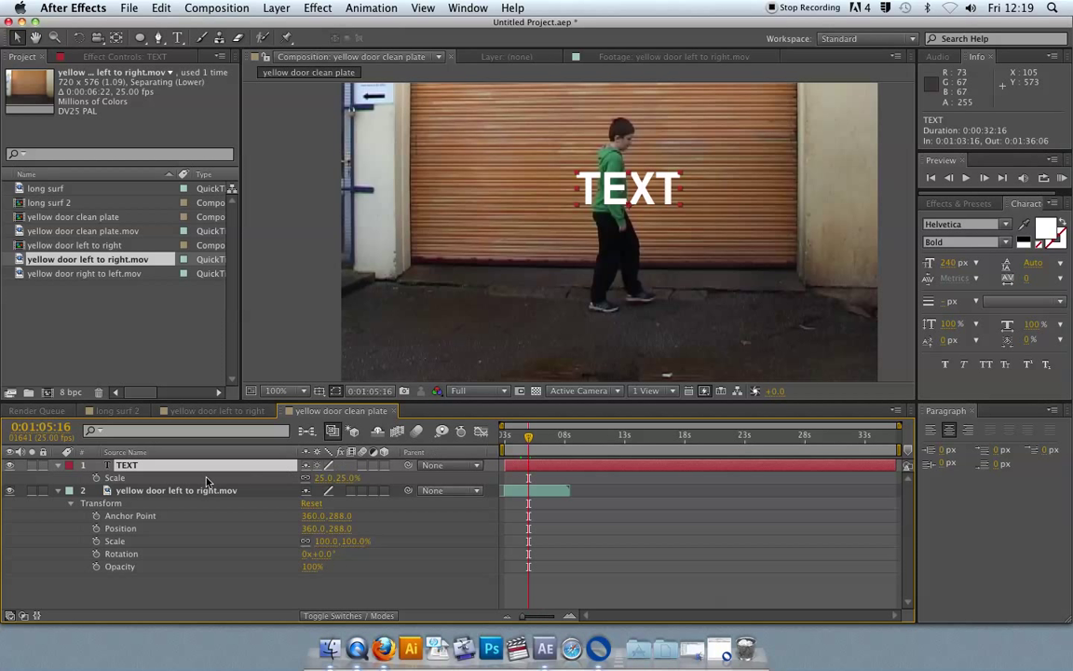
pyautogui.click(158, 38)
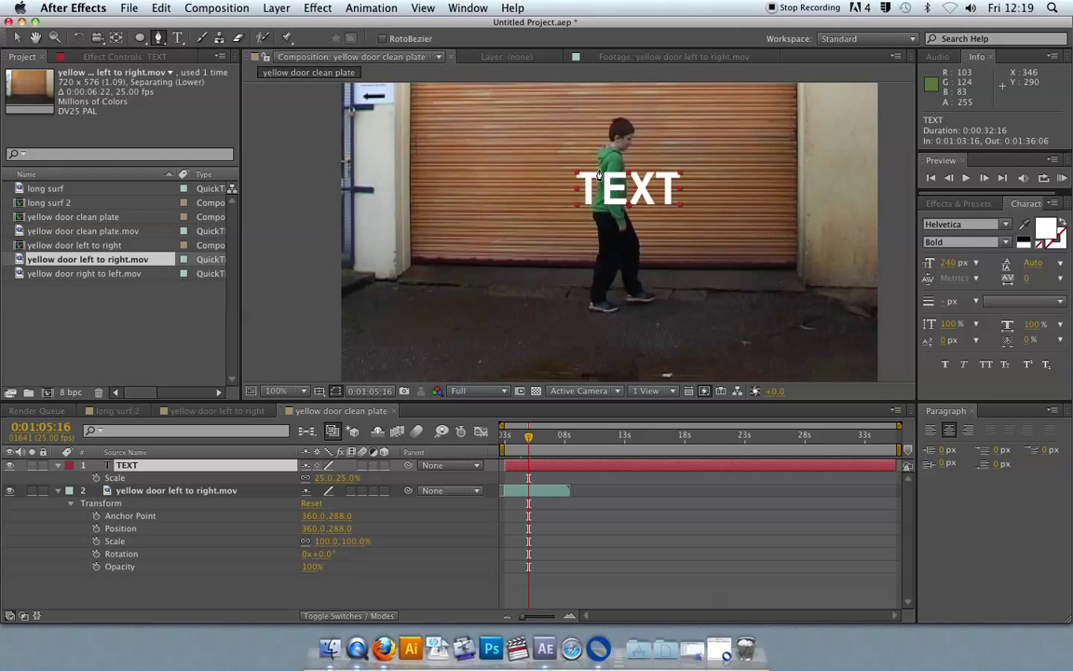
pyautogui.click(599, 170)
pyautogui.click(595, 192)
pyautogui.click(605, 213)
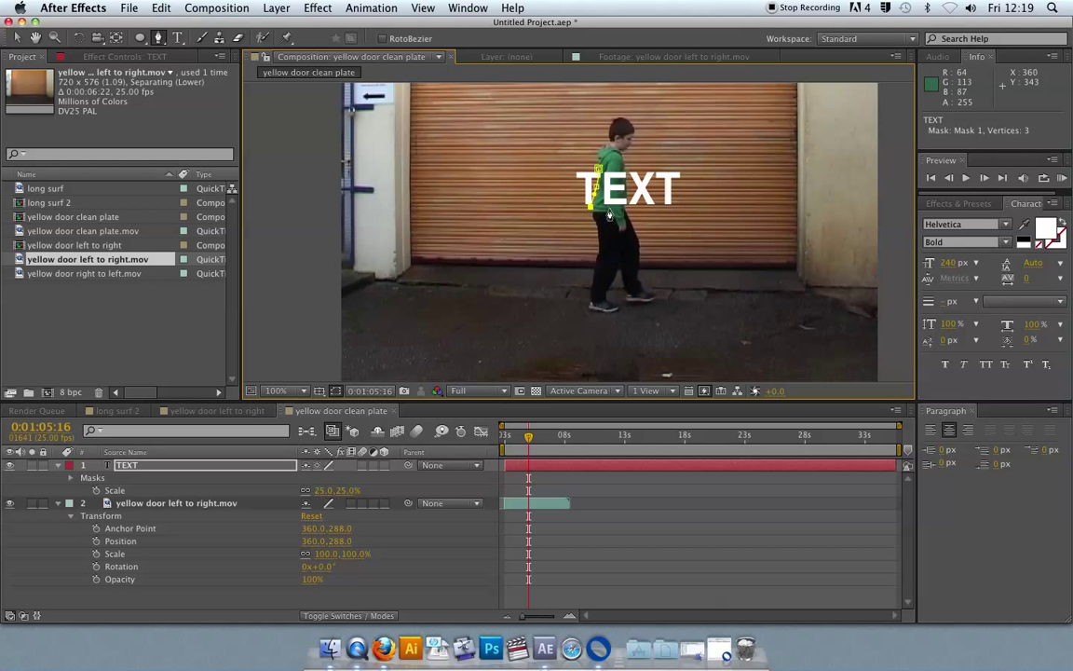
pyautogui.click(624, 206)
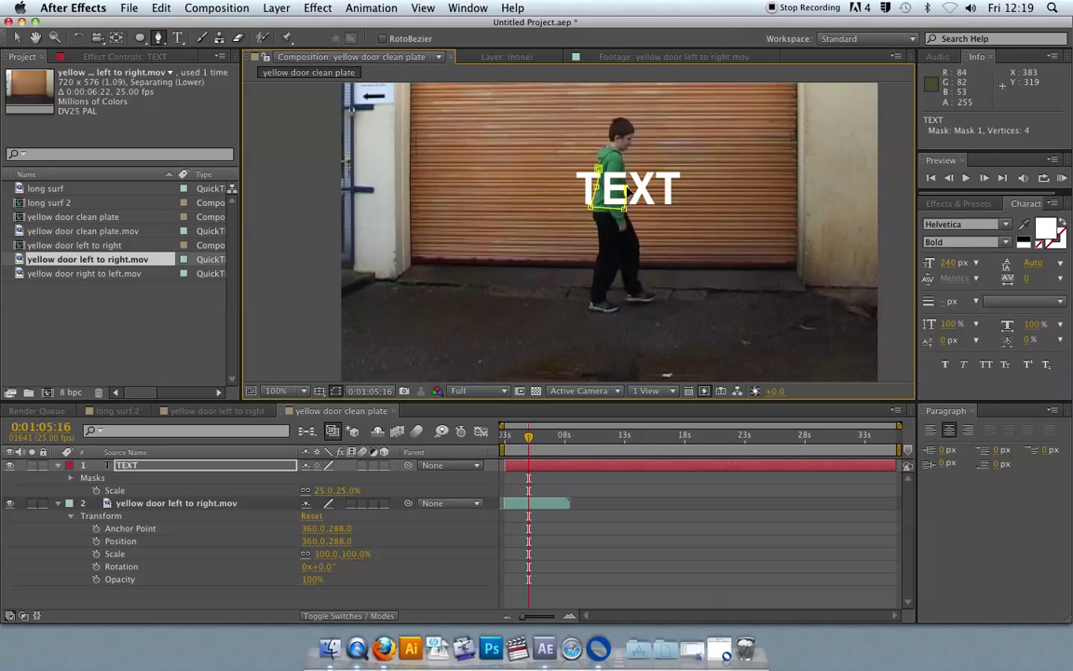
pyautogui.click(627, 182)
pyautogui.click(615, 171)
pyautogui.click(597, 170)
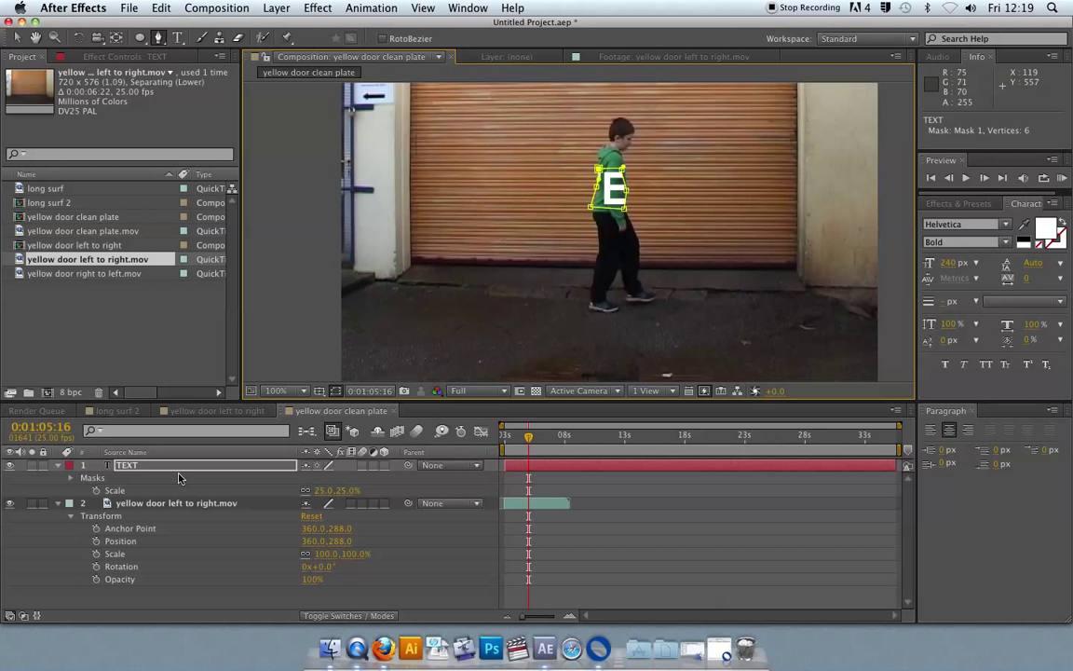
# Set the TEXT layer's Mask 1 mode to Subtract
pyautogui.click(71, 478)
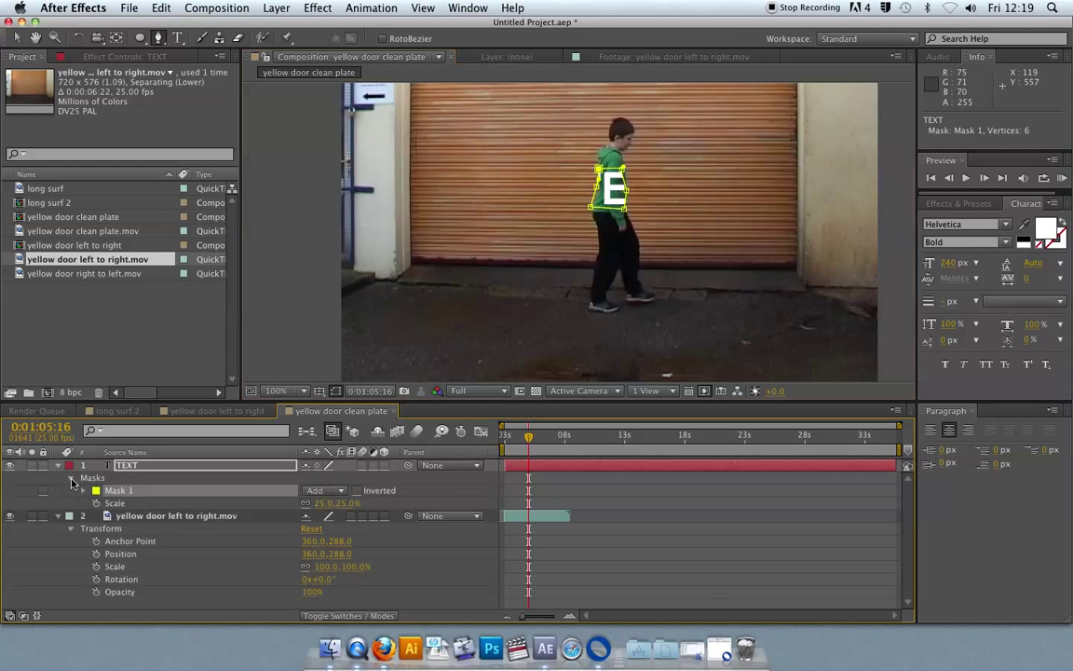
pyautogui.click(322, 490)
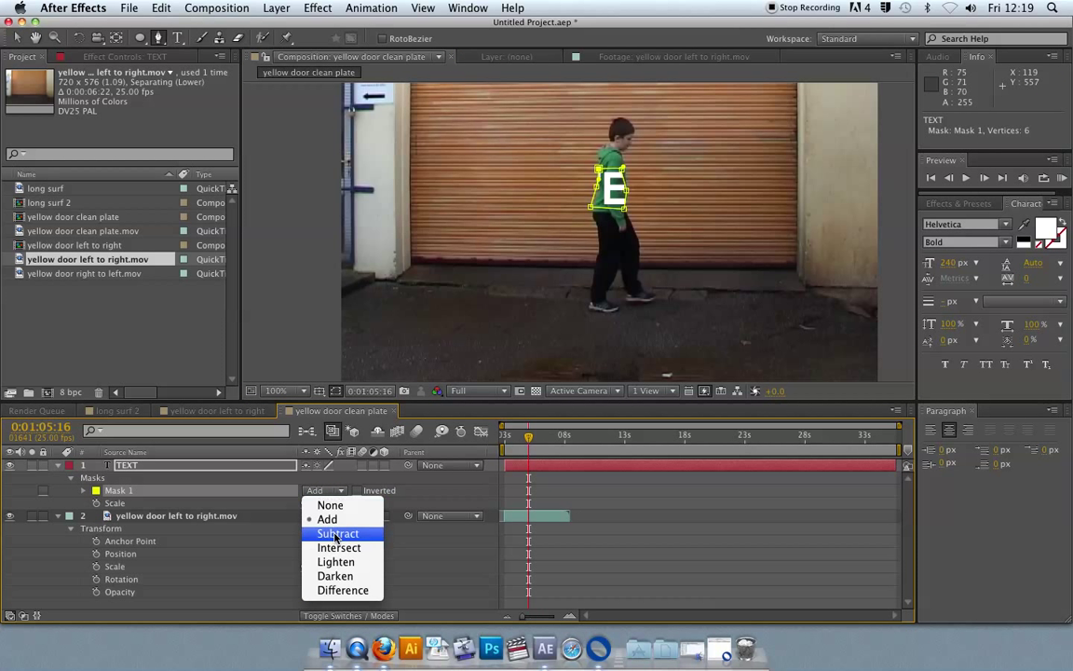
pyautogui.click(337, 534)
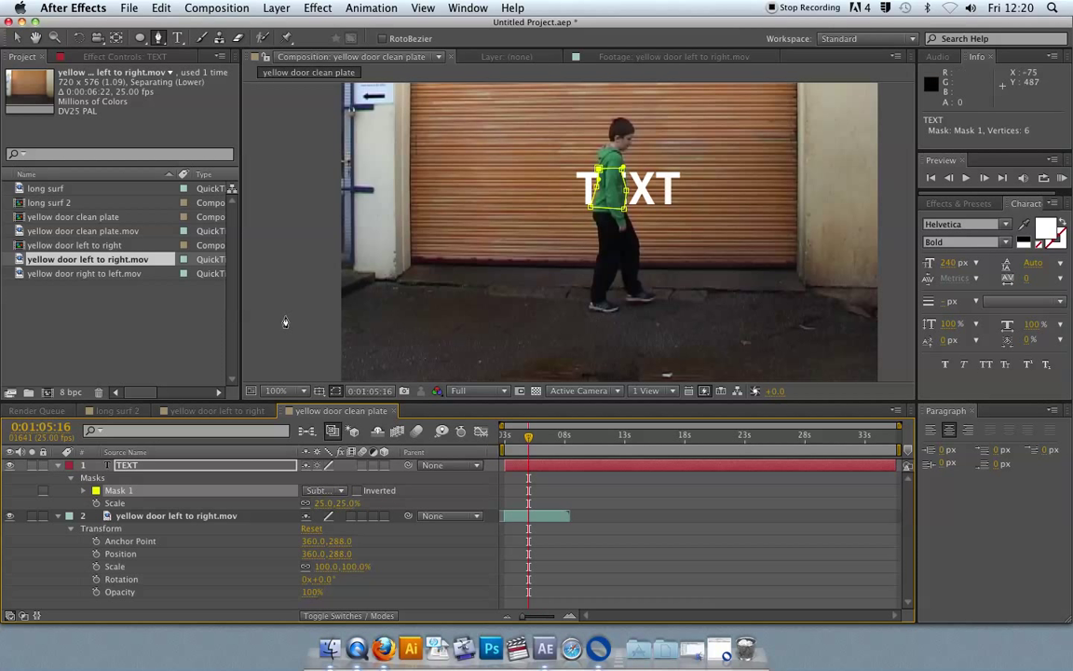
# Collapse the walking clip's properties and start keyframing Mask 1's Mask Path at 0:01:05:16
pyautogui.click(57, 516)
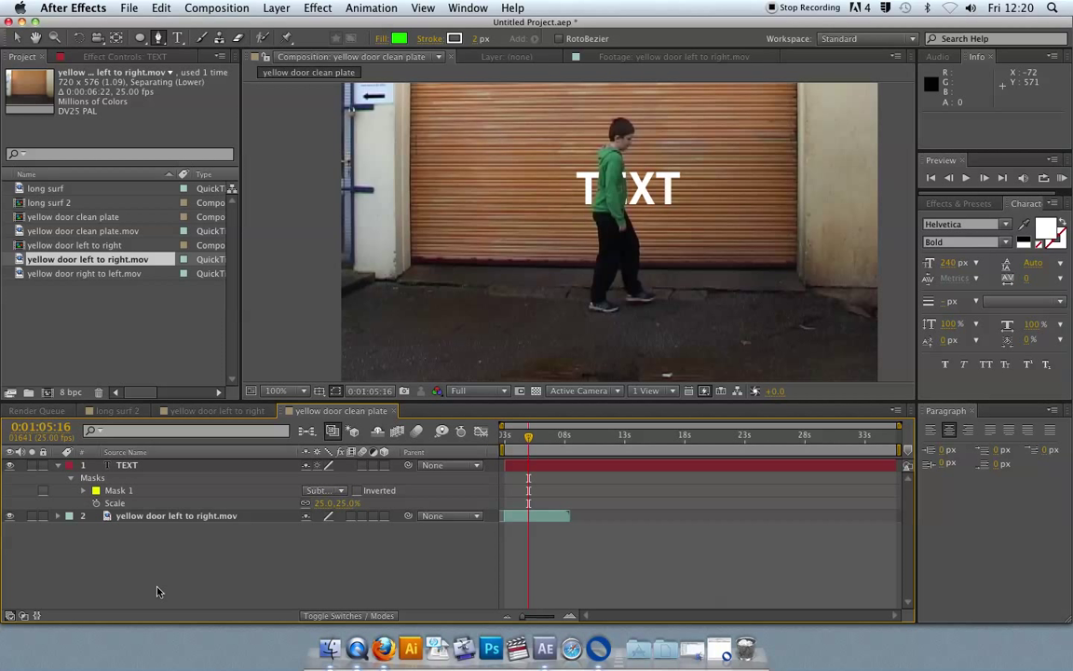
pyautogui.click(119, 495)
pyautogui.click(82, 490)
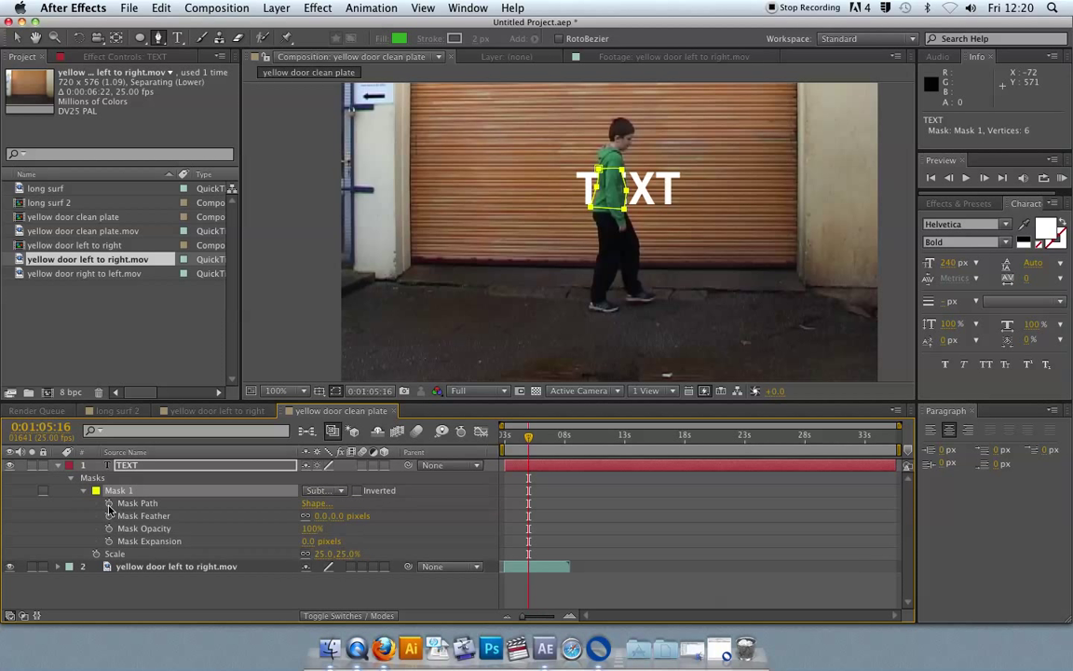
pyautogui.click(109, 504)
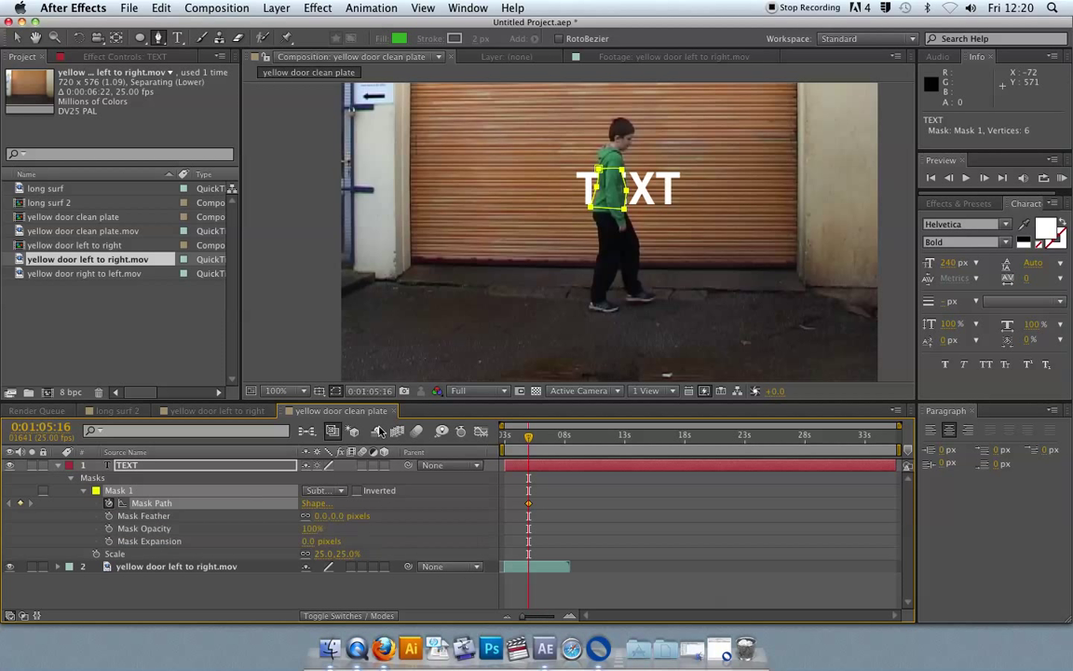
# Adjust Mask 1's points at 0:01:05:16 so its outline fits the edges of the boy's green hoodie
pyautogui.press('.')
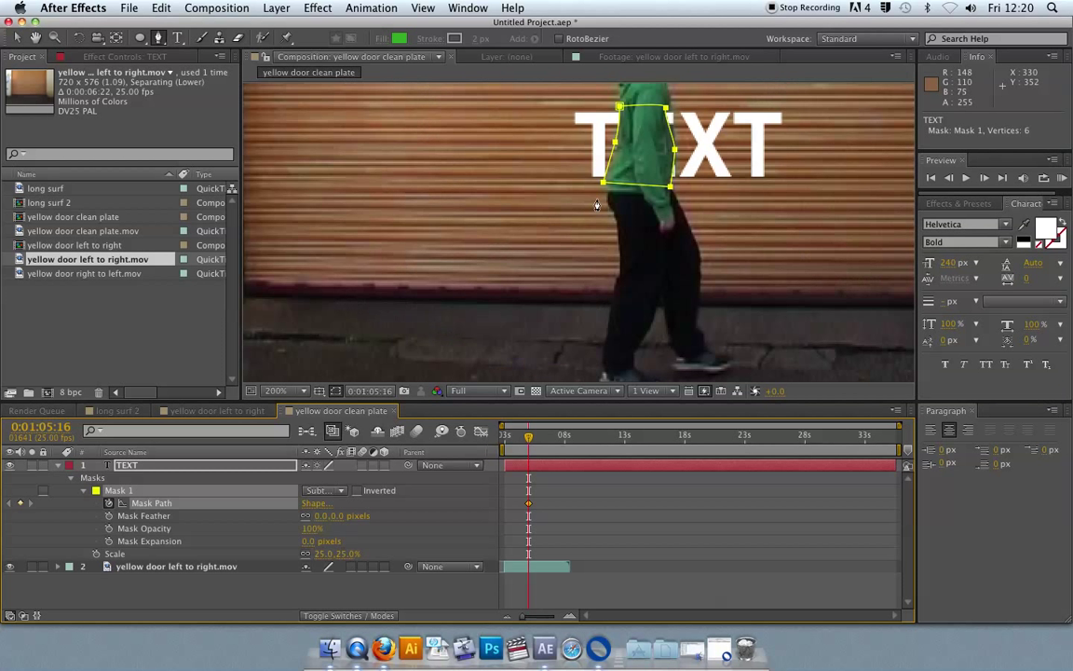
pyautogui.press('space')
pyautogui.moveTo(665, 109); pyautogui.dragTo(675, 103)
pyautogui.click(674, 186)
pyautogui.click(606, 183)
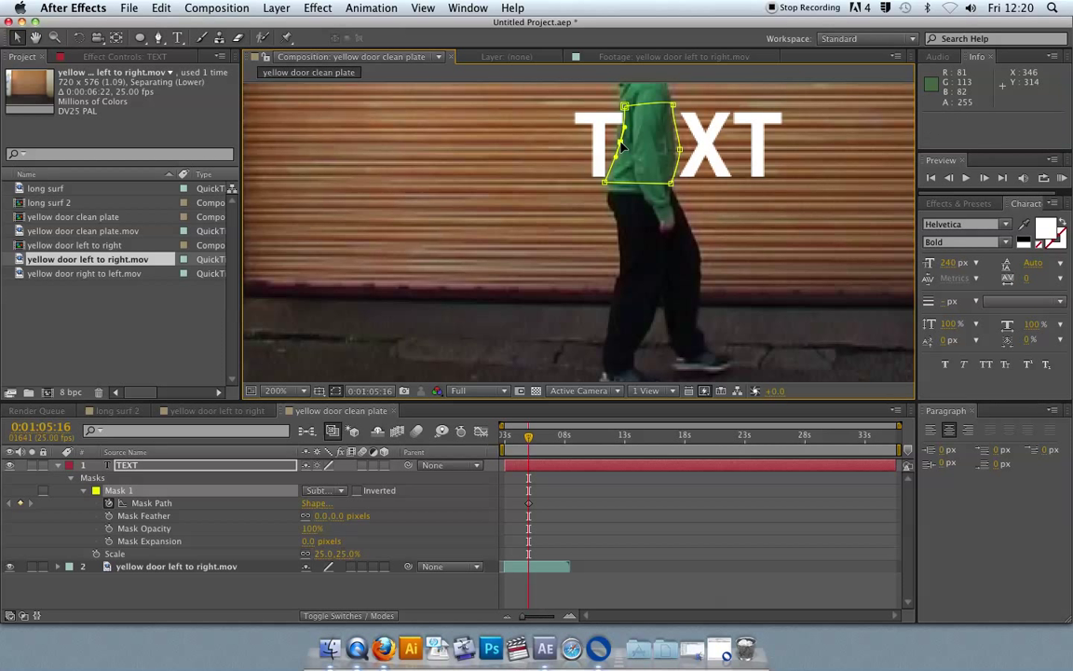
pyautogui.click(624, 107)
pyautogui.moveTo(624, 107); pyautogui.dragTo(622, 108)
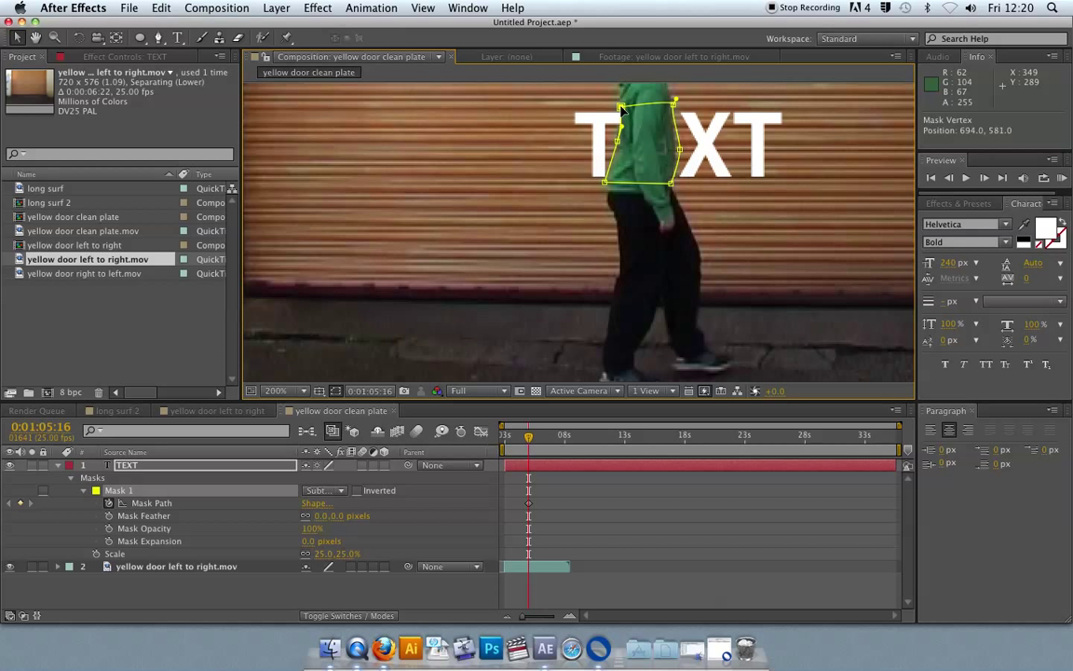
pyautogui.click(606, 183)
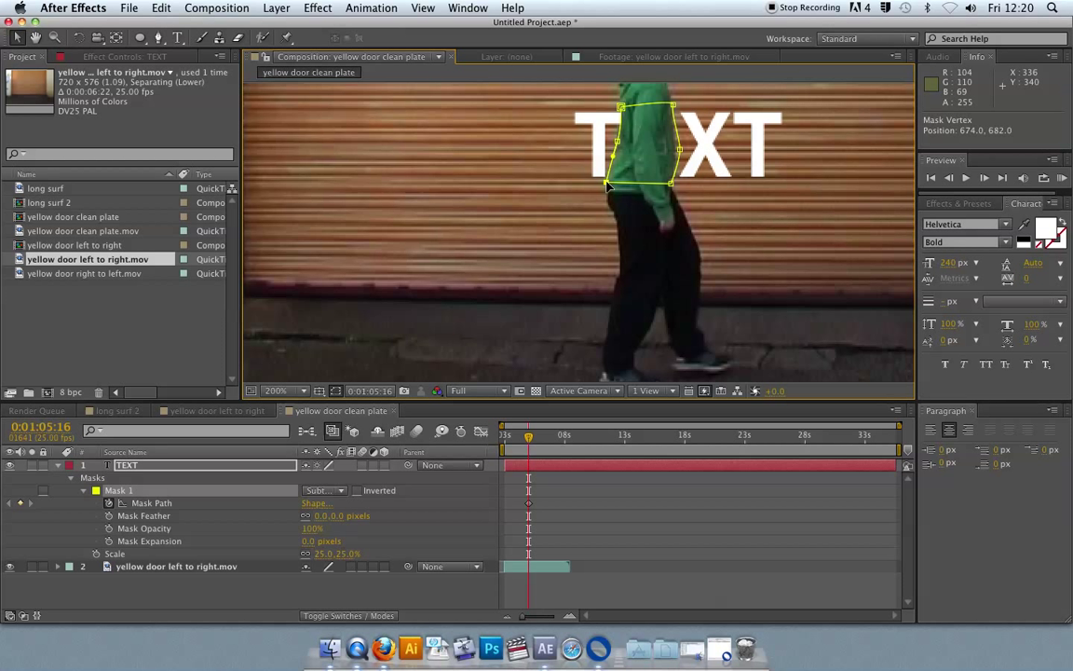
# At 0:01:05:07, move the whole of Mask 1 onto the boy's torso and refine its points to his outline
pyautogui.press('space')
pyautogui.moveTo(603, 197); pyautogui.dragTo(567, 238)
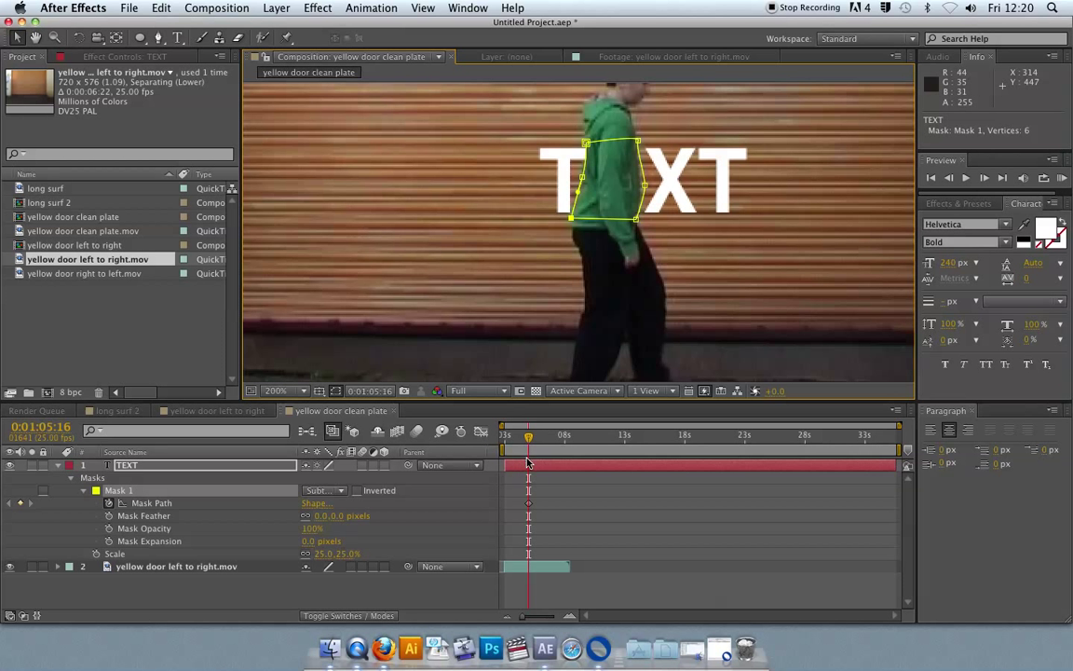
pyautogui.moveTo(529, 441); pyautogui.dragTo(527, 441)
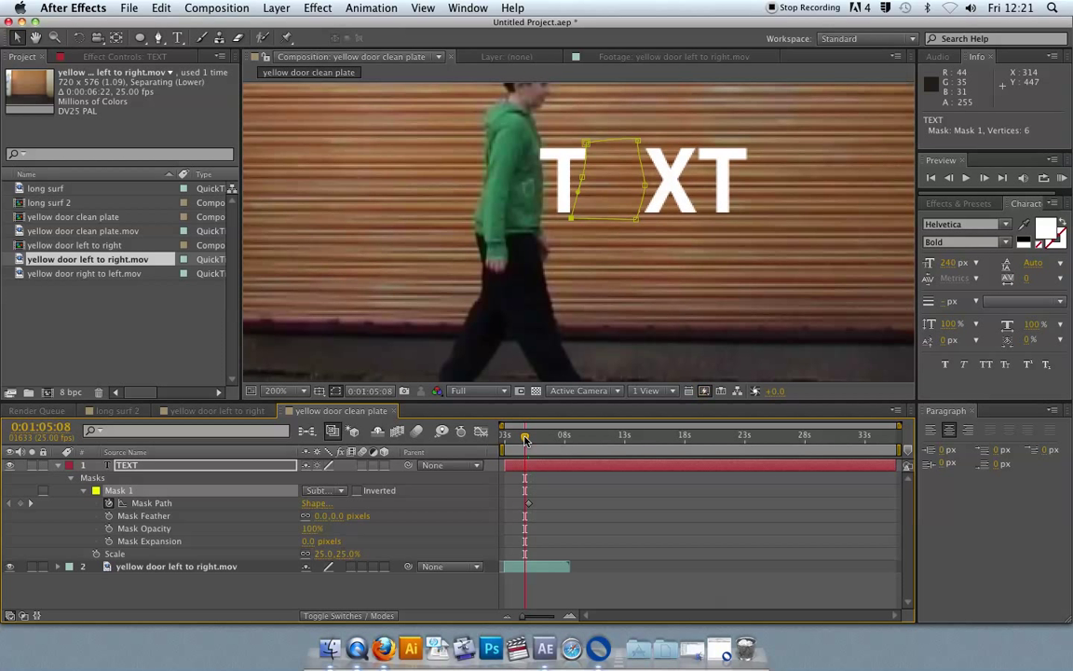
pyautogui.click(949, 178)
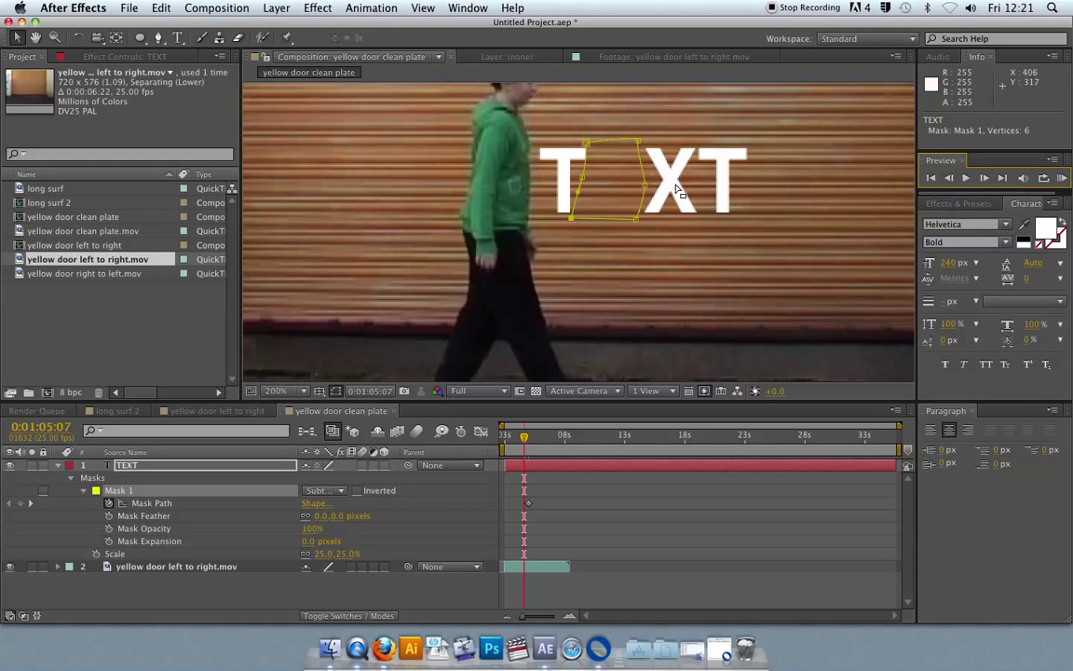
pyautogui.doubleClick(588, 145)
pyautogui.moveTo(588, 145); pyautogui.dragTo(476, 143)
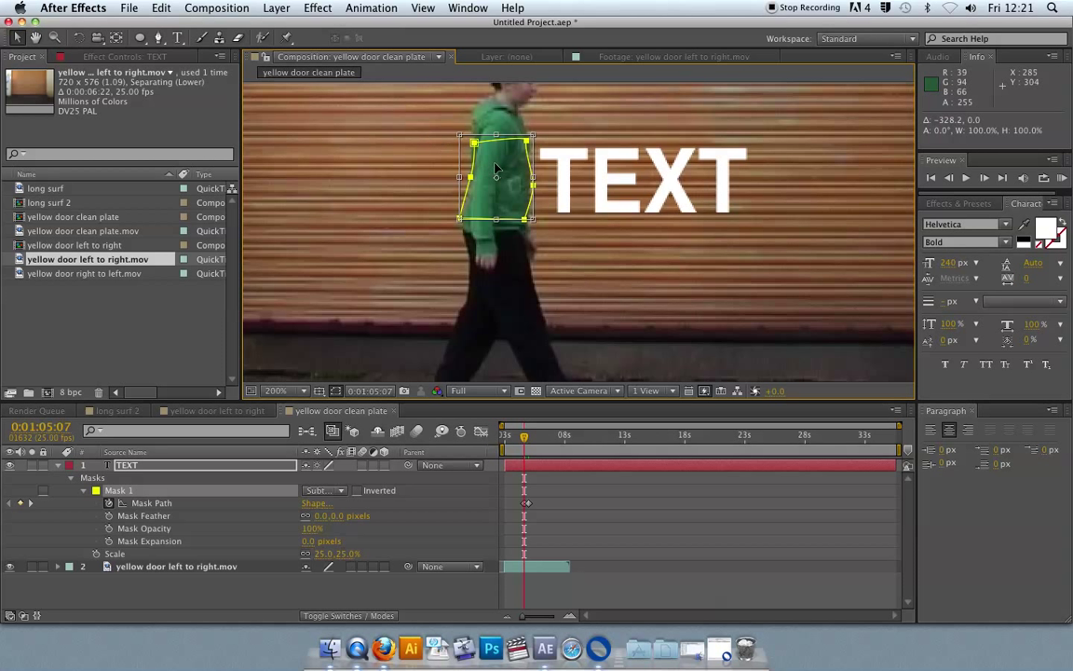
pyautogui.press('Return')
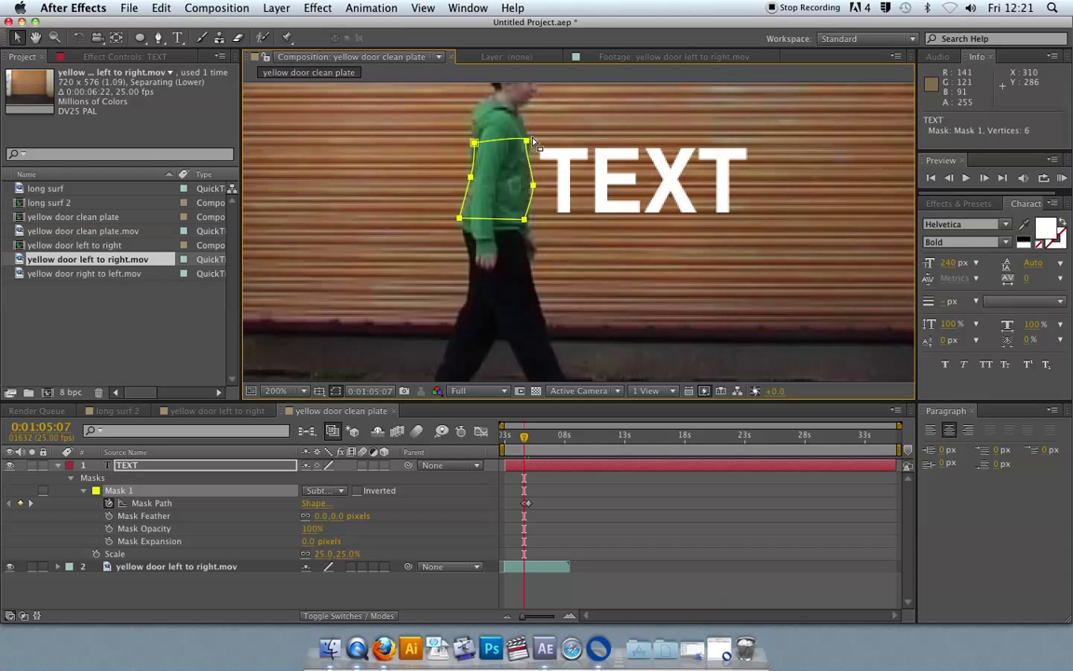
pyautogui.moveTo(528, 137); pyautogui.dragTo(469, 180)
pyautogui.click(459, 220)
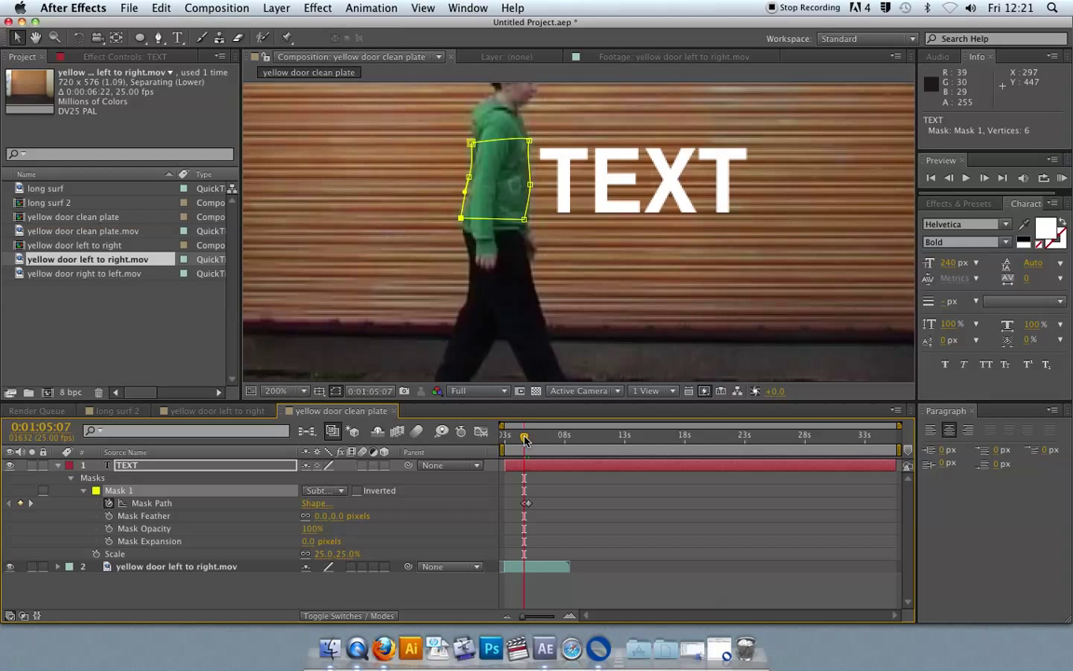
# At 0:01:05:11, adjust Mask 1's lower corners and back-edge points to fit the boy's green hoodie
pyautogui.moveTo(523, 619); pyautogui.dragTo(546, 621)
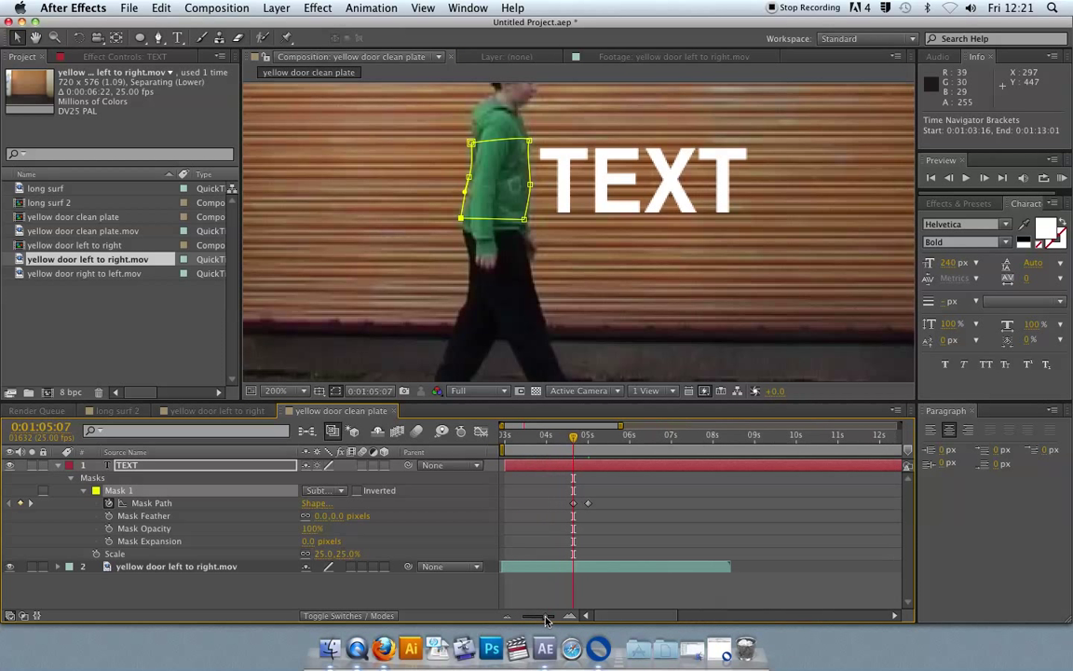
pyautogui.moveTo(573, 437); pyautogui.dragTo(581, 440)
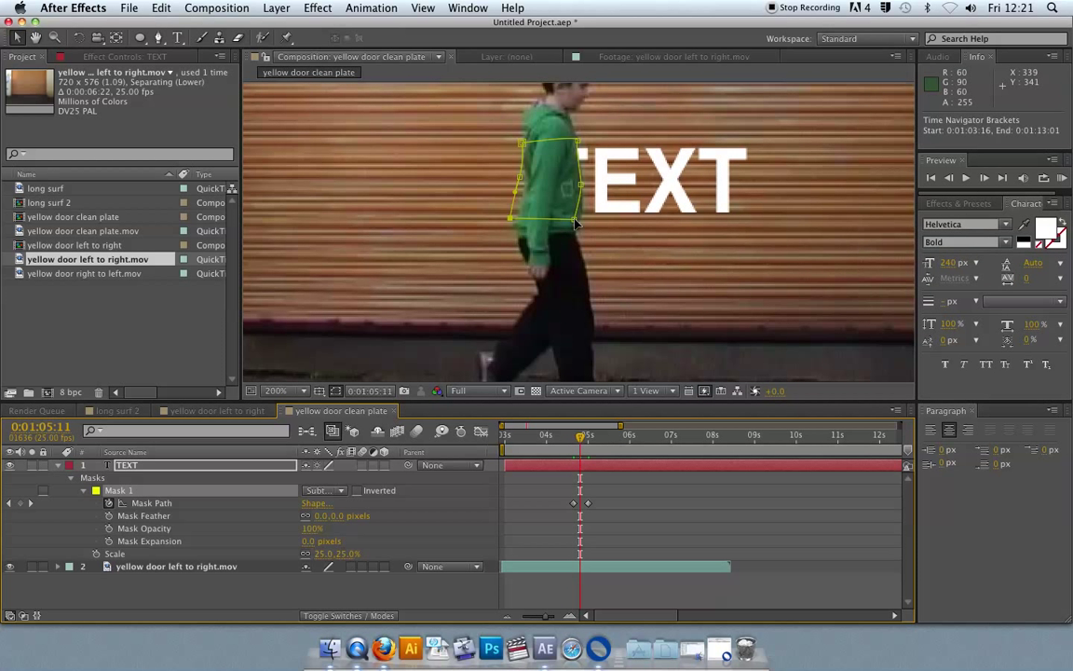
pyautogui.moveTo(575, 224); pyautogui.dragTo(580, 221)
pyautogui.moveTo(511, 218); pyautogui.dragTo(520, 145)
# At 0:01:05:14, adjust the front and back edge points of Mask 1 to follow the boy's torso
pyautogui.moveTo(548, 622); pyautogui.dragTo(555, 618)
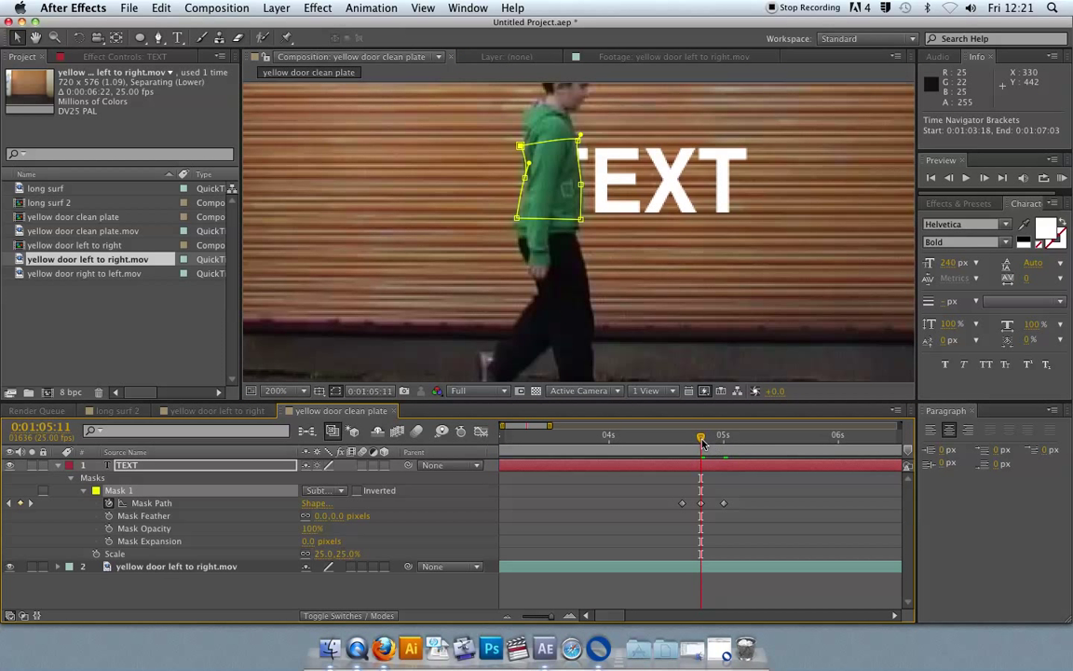
pyautogui.moveTo(703, 440); pyautogui.dragTo(721, 440)
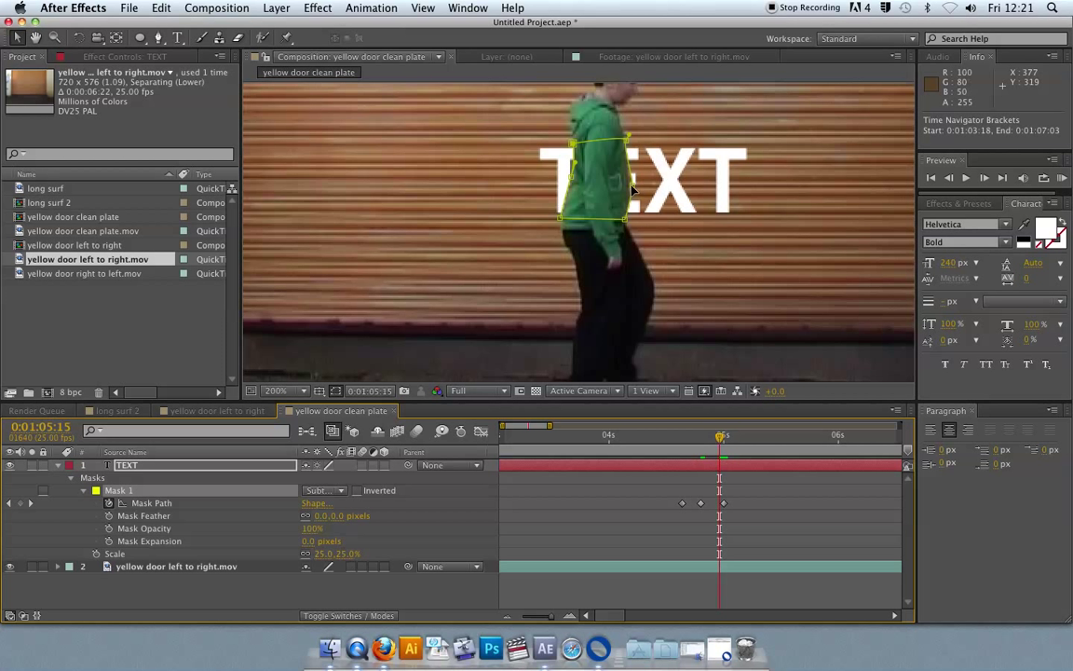
pyautogui.moveTo(720, 440); pyautogui.dragTo(714, 440)
pyautogui.moveTo(619, 187); pyautogui.dragTo(613, 186)
pyautogui.moveTo(556, 166); pyautogui.dragTo(559, 168)
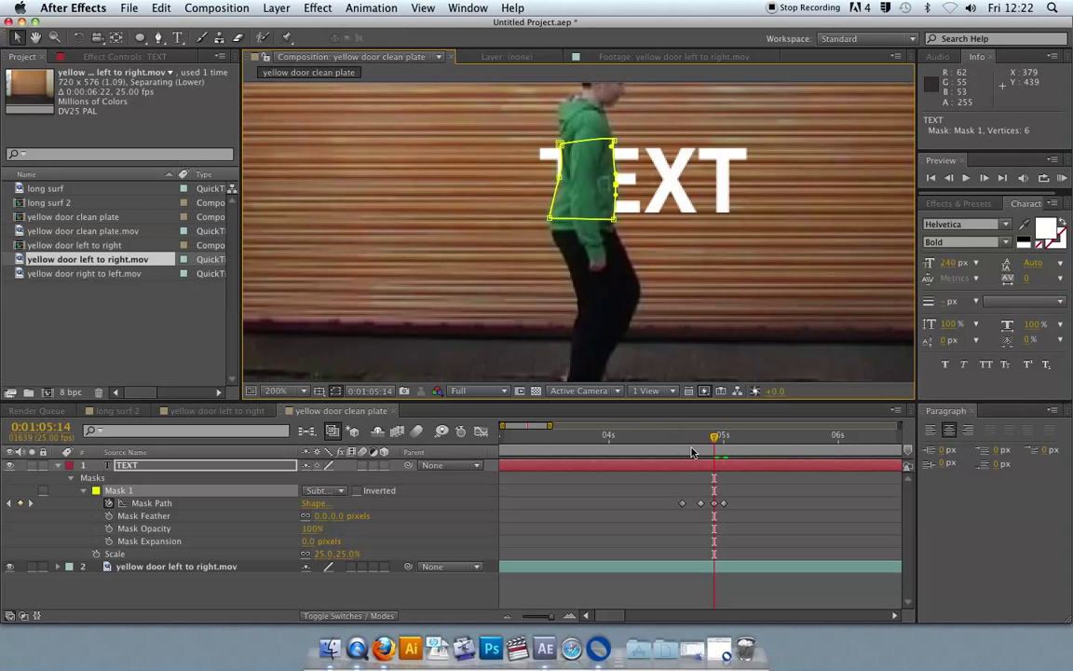
# At 0:01:05:15, nudge Mask 1's middle back-edge point onto the edge of the boy's hoodie
pyautogui.moveTo(717, 441); pyautogui.dragTo(721, 439)
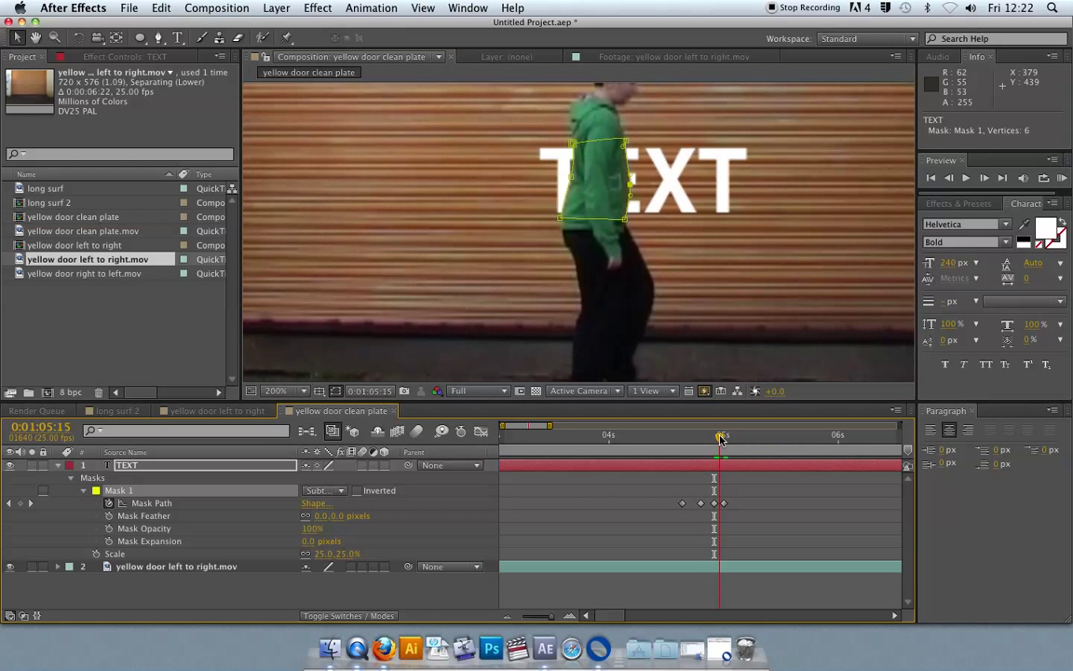
pyautogui.moveTo(570, 177); pyautogui.dragTo(577, 165)
pyautogui.press('Left')
pyautogui.press('Left')
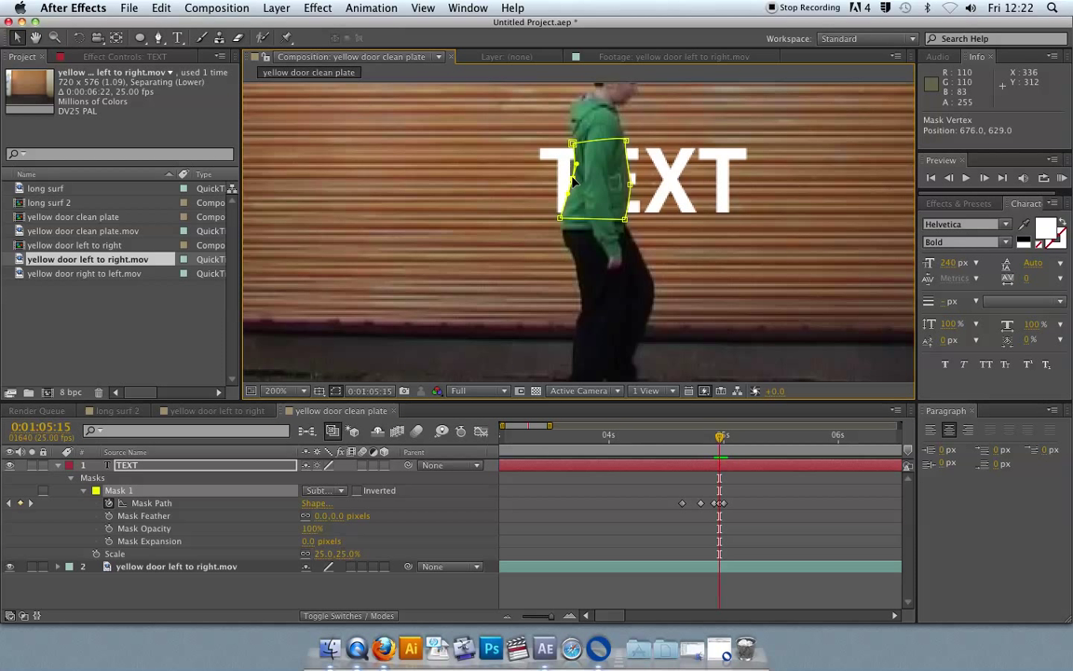
# At 0:01:05:18, move the whole of Mask 1 onto the boy's torso and refine its front-edge points
pyautogui.moveTo(721, 437); pyautogui.dragTo(732, 440)
pyautogui.doubleClick(587, 143)
pyautogui.moveTo(588, 146); pyautogui.dragTo(607, 145)
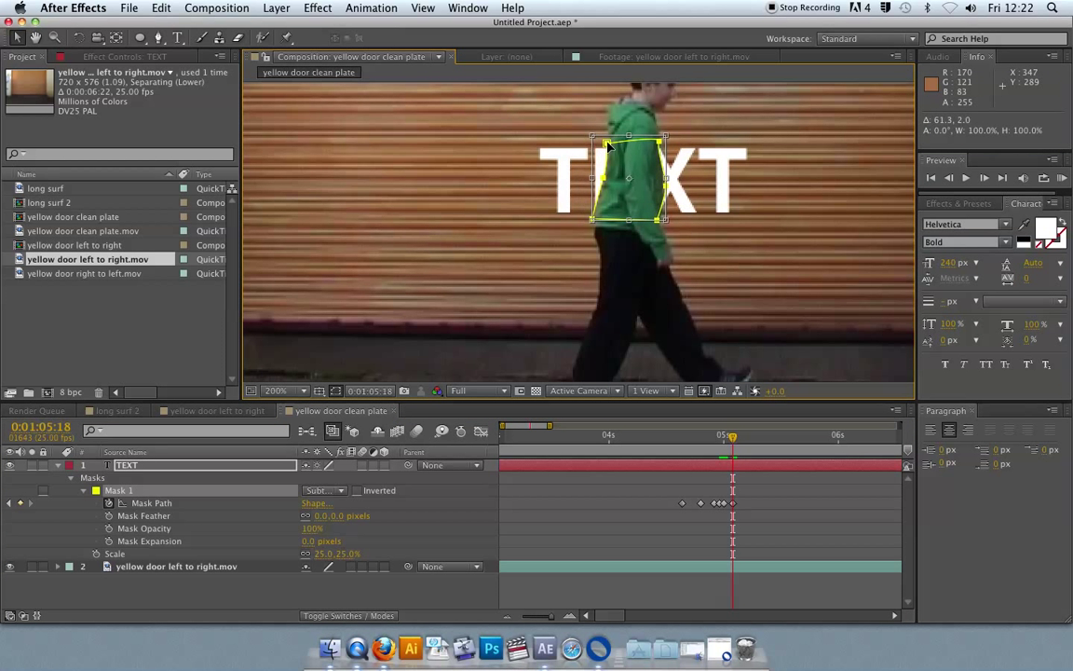
pyautogui.doubleClick(642, 184)
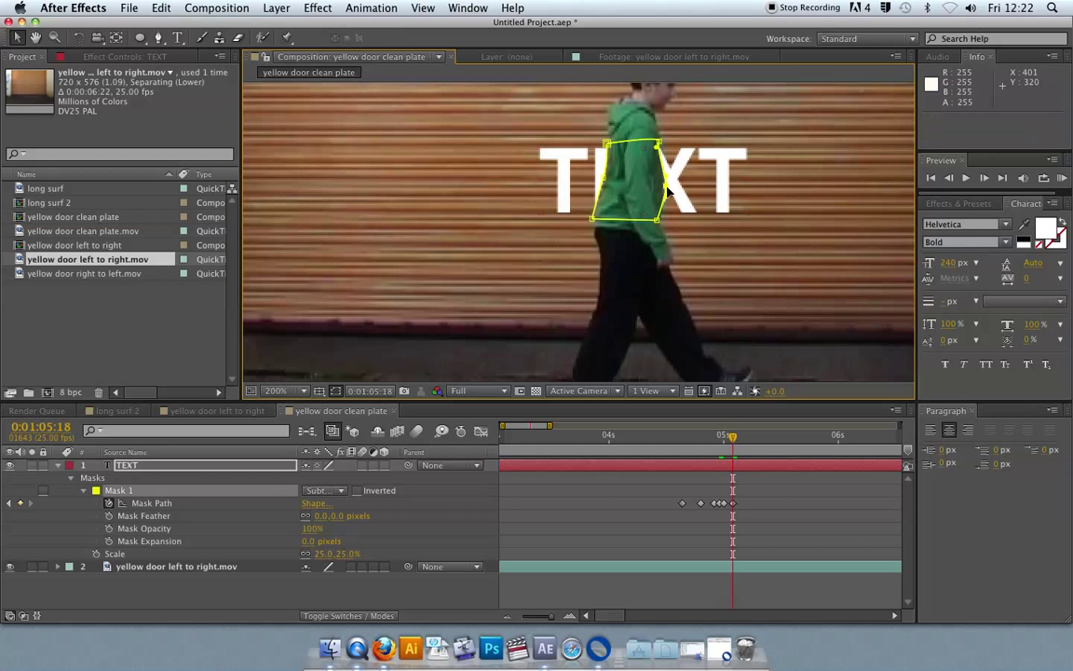
pyautogui.moveTo(659, 142); pyautogui.dragTo(663, 137)
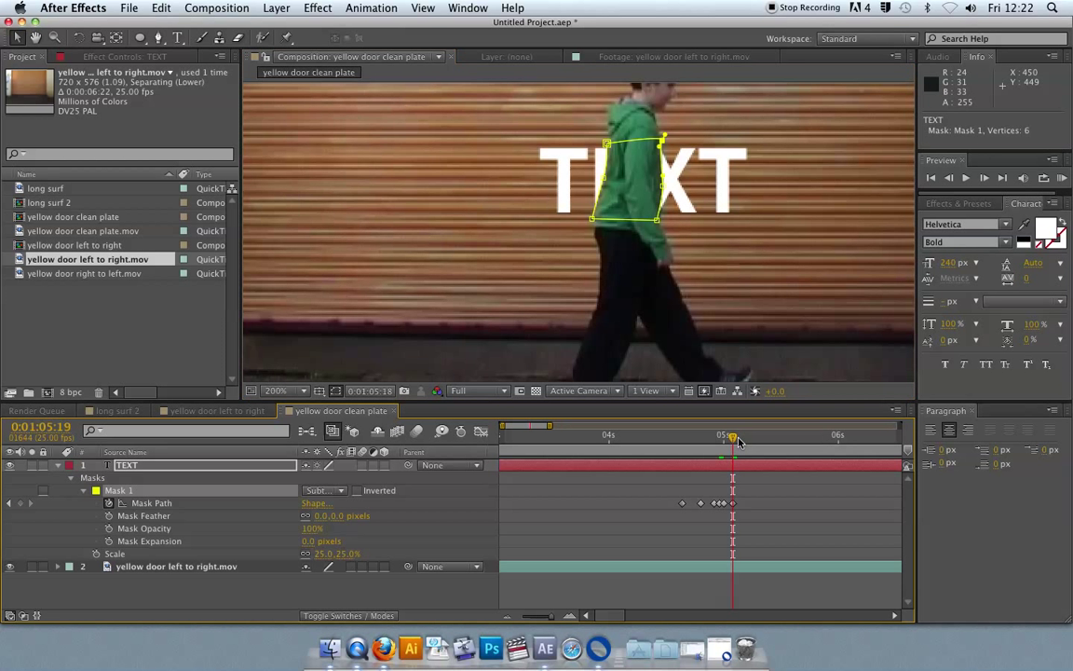
# At 0:01:06:05, move the whole of Mask 1 past the last letter onto the boy's torso
pyautogui.press('pagedown')
pyautogui.press('pagedown')
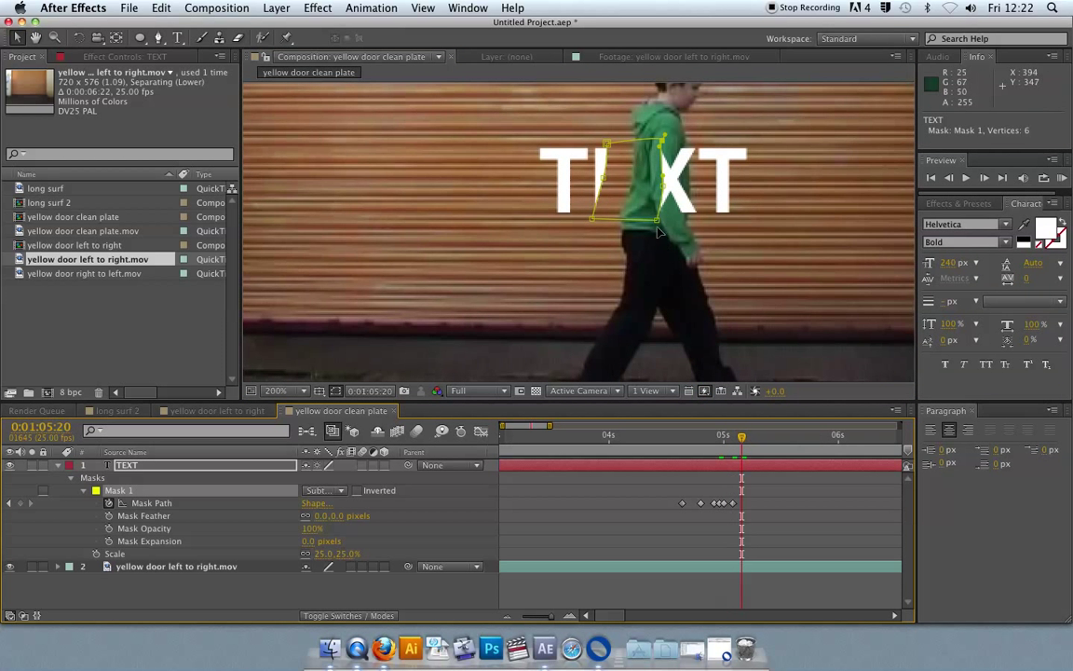
pyautogui.press('super+t')
pyautogui.moveTo(746, 438); pyautogui.dragTo(790, 442)
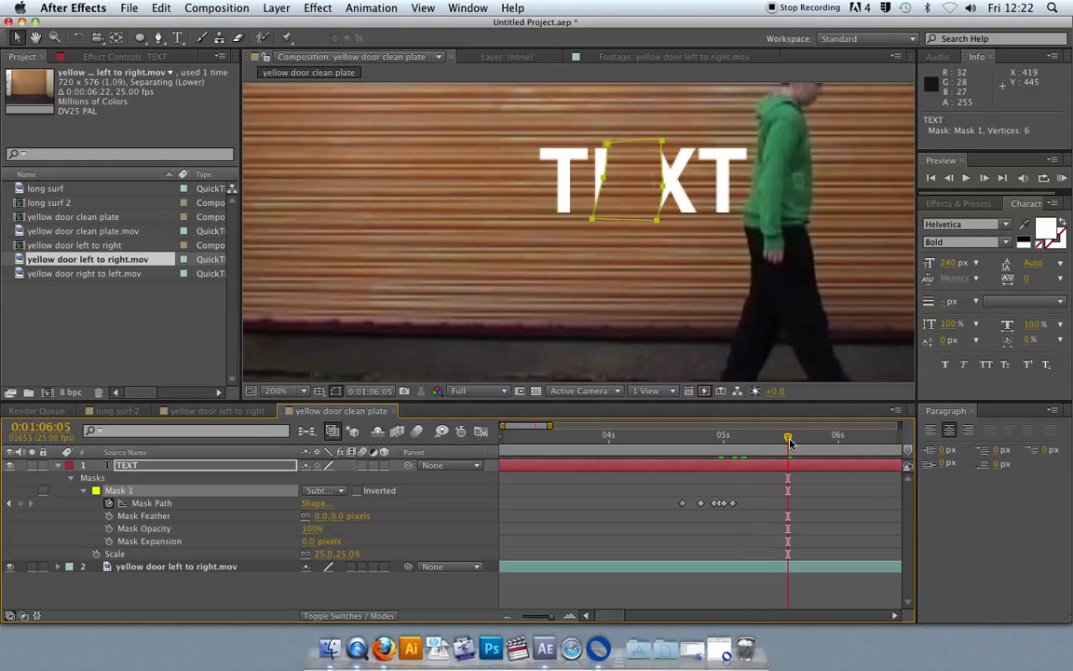
pyautogui.doubleClick(593, 197)
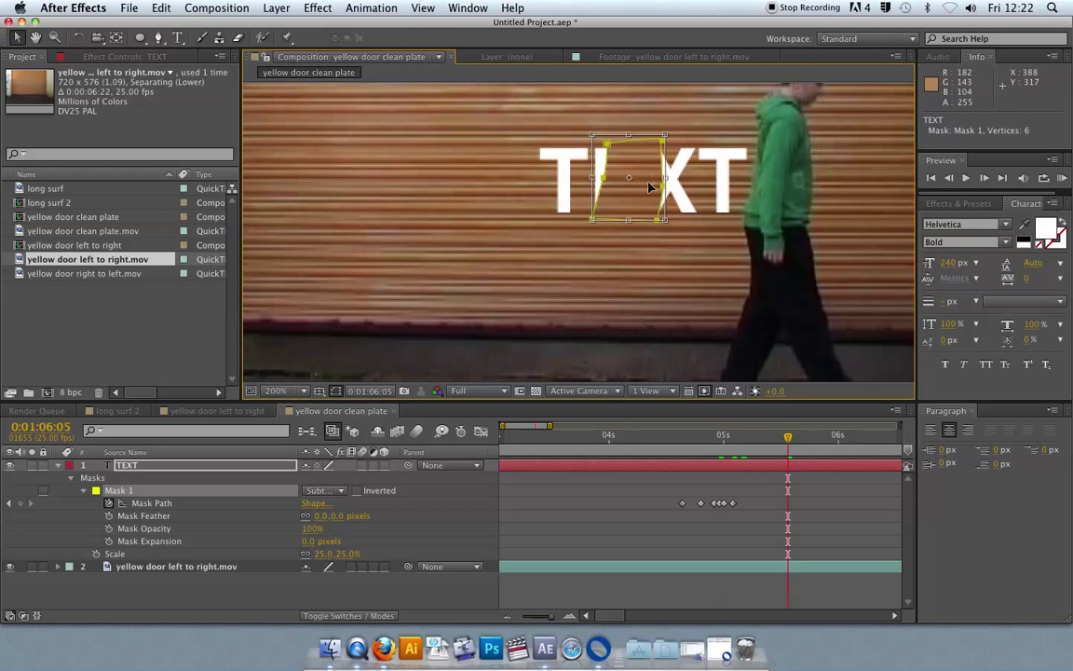
pyautogui.moveTo(650, 187); pyautogui.dragTo(800, 188)
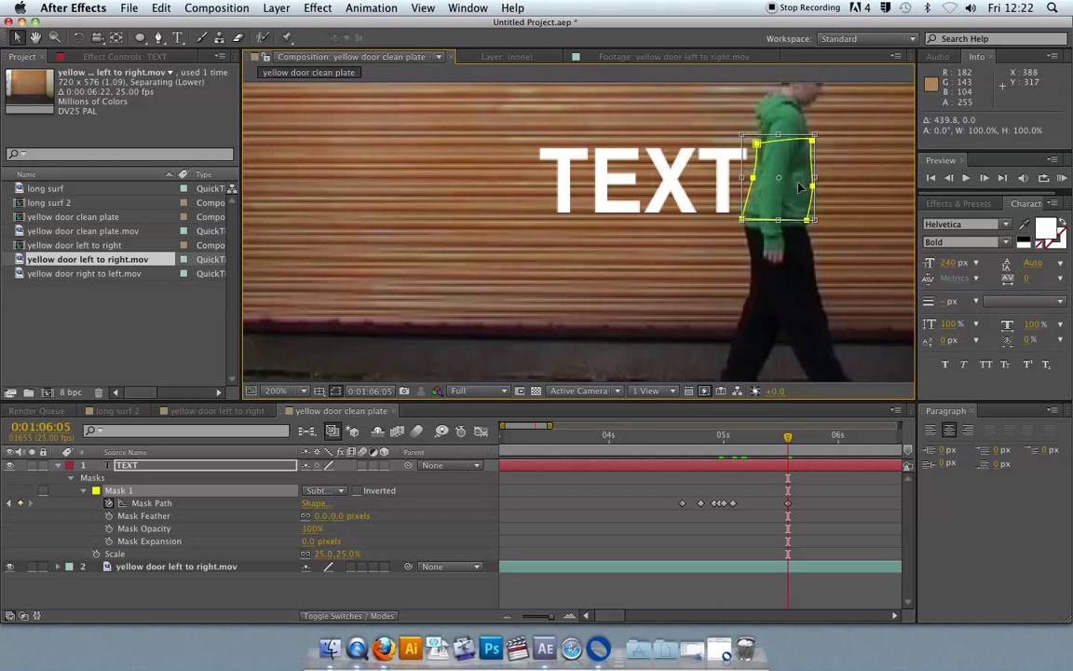
# At 0:01:05:24, shift the whole of Mask 1 onto the boy and refine its side points and lower back corner
pyautogui.click(760, 435)
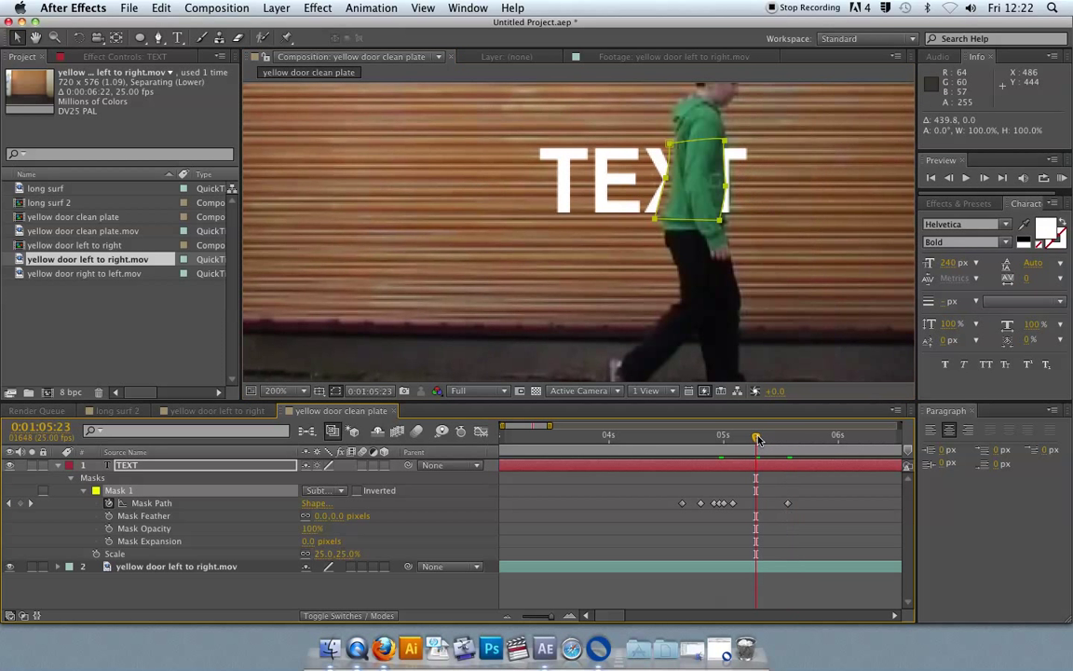
pyautogui.doubleClick(683, 144)
pyautogui.moveTo(683, 144); pyautogui.dragTo(690, 146)
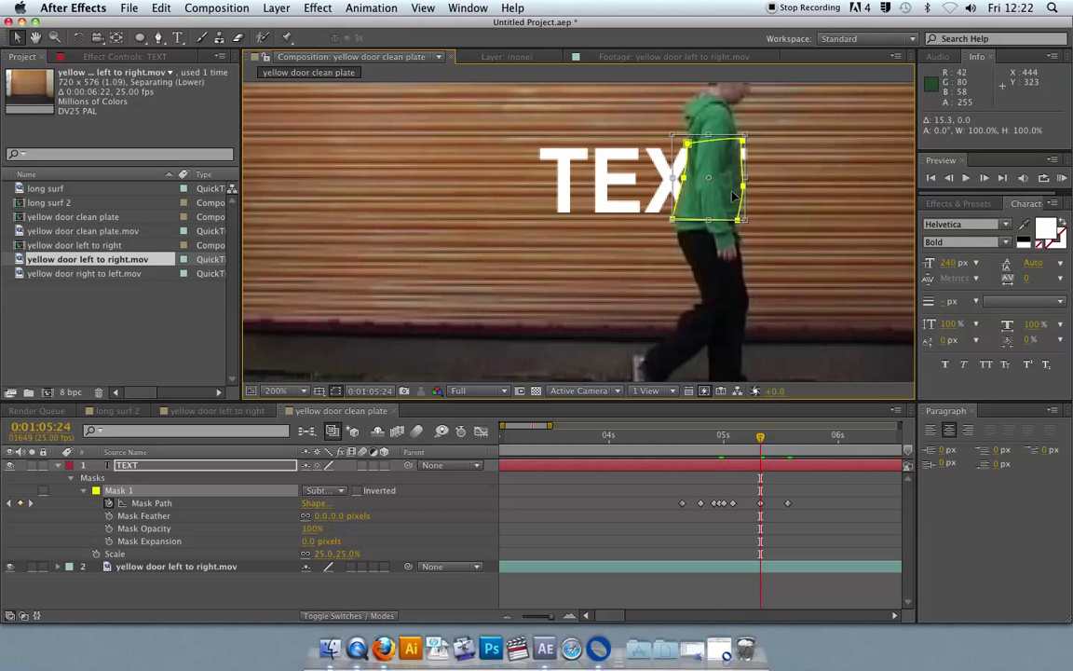
pyautogui.press('Return')
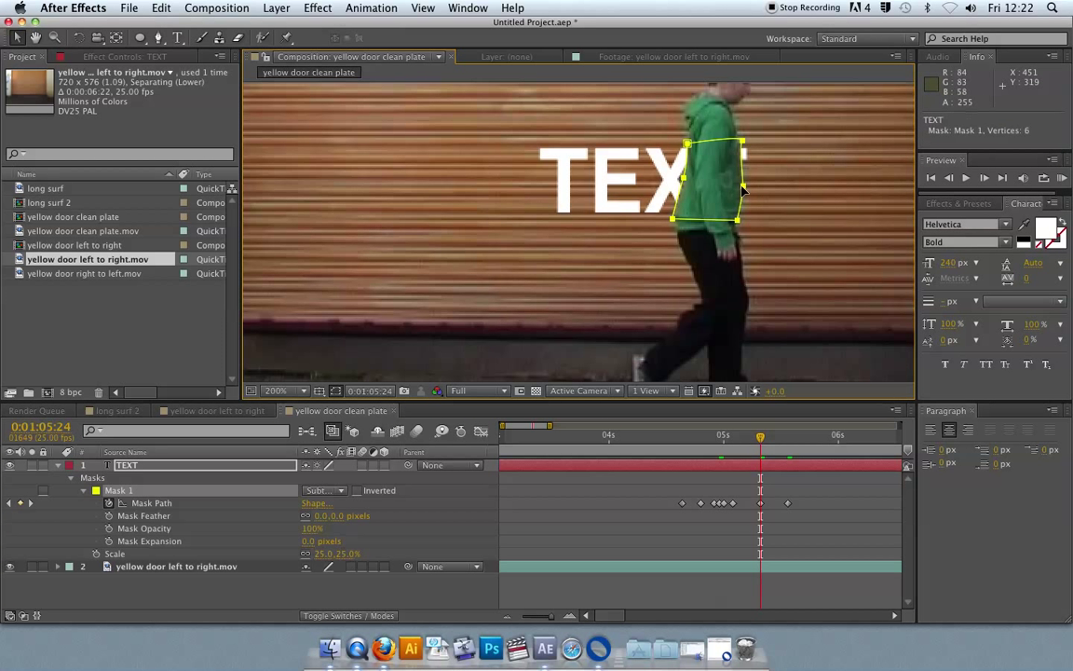
pyautogui.click(746, 191)
pyautogui.click(684, 179)
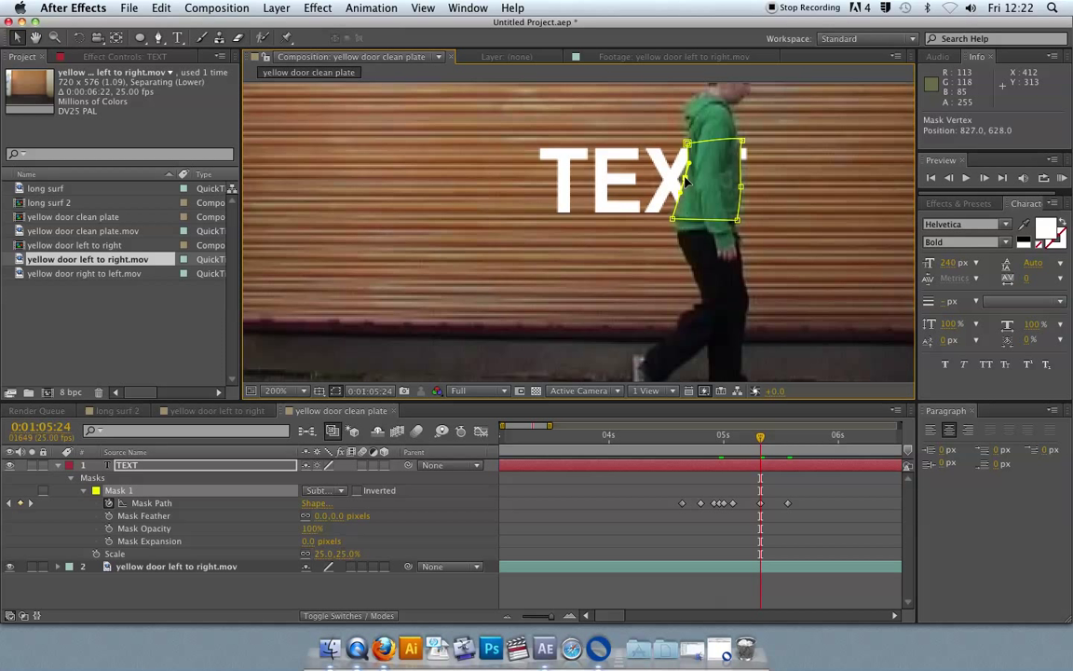
pyautogui.moveTo(671, 219); pyautogui.dragTo(675, 221)
# At 0:01:05:21, refit Mask 1's back edge, lower corners and middle front point to the boy's hoodie
pyautogui.click(747, 438)
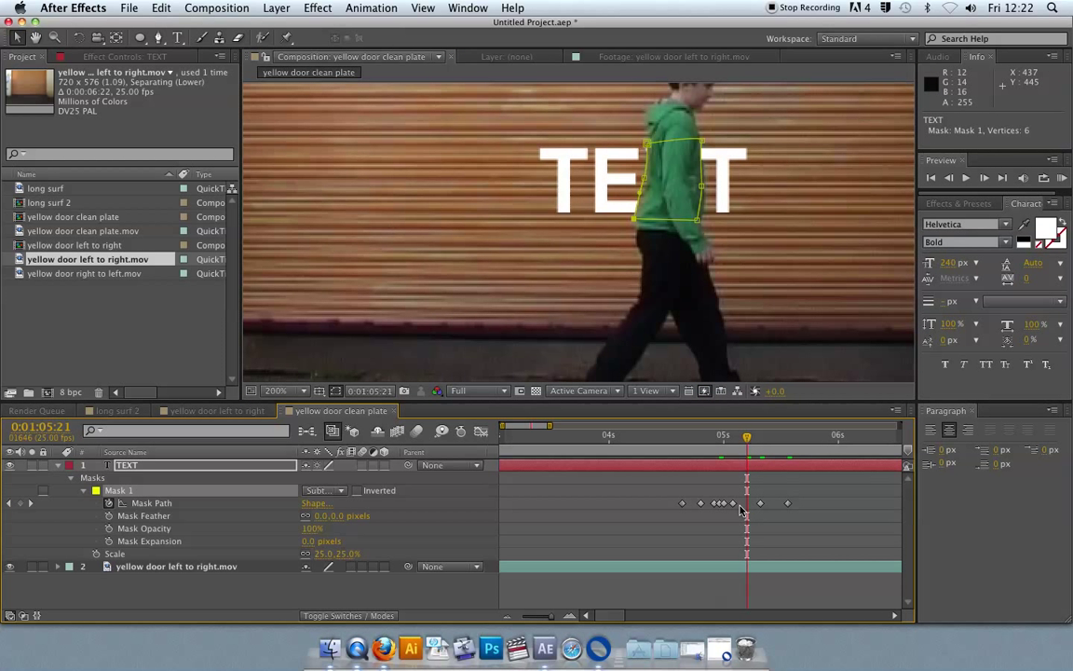
pyautogui.doubleClick(646, 149)
pyautogui.doubleClick(651, 147)
pyautogui.click(651, 134)
pyautogui.moveTo(649, 145); pyautogui.dragTo(649, 178)
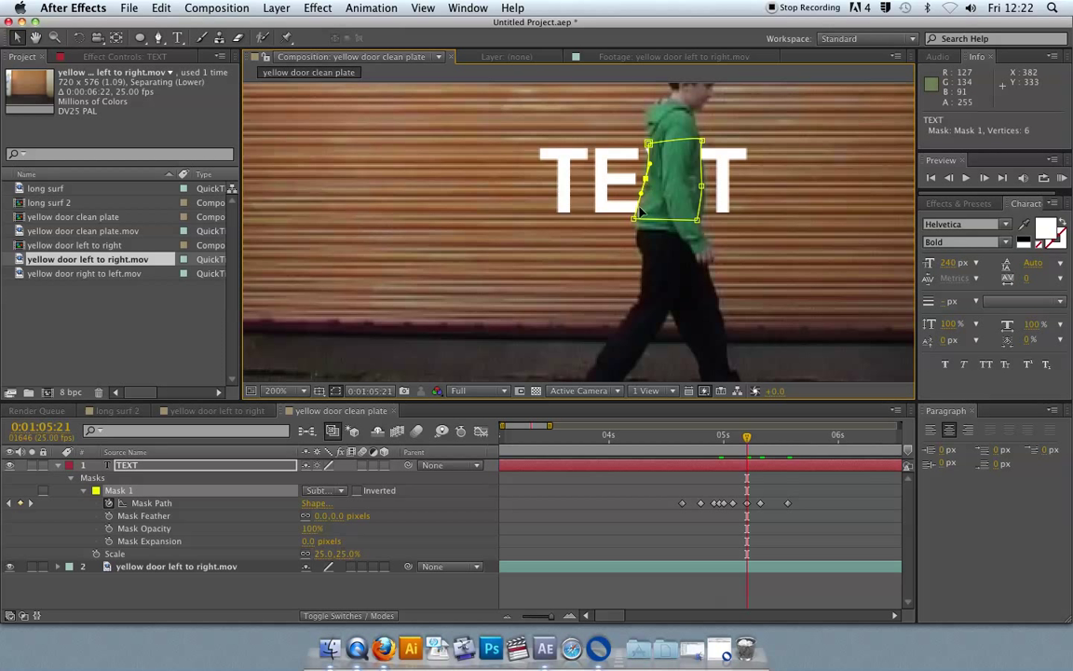
pyautogui.moveTo(633, 219); pyautogui.dragTo(701, 222)
pyautogui.click(703, 188)
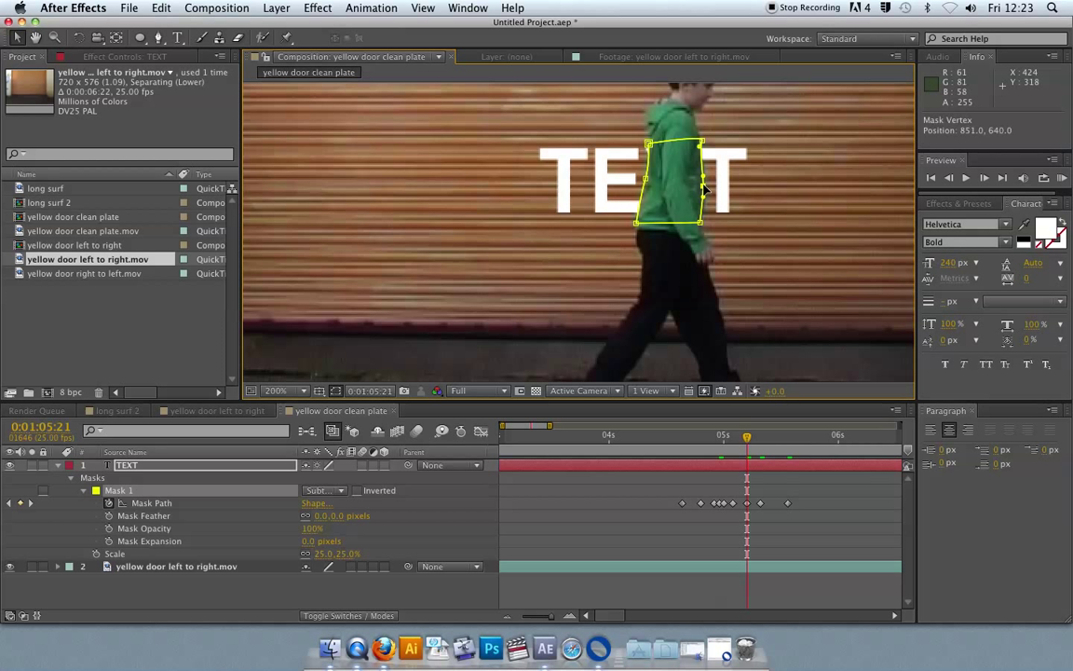
# At 0:01:06:02, adjust Mask 1's back-edge points to match the boy's back
pyautogui.click(770, 441)
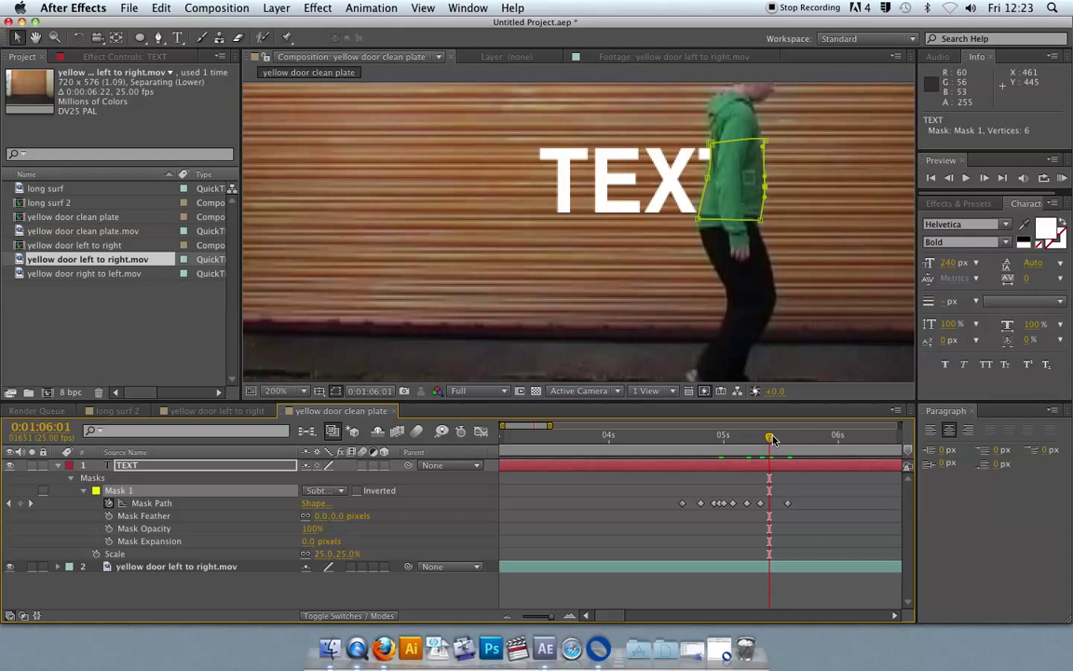
pyautogui.press('pagedown')
pyautogui.moveTo(723, 142); pyautogui.dragTo(723, 166)
pyautogui.click(710, 219)
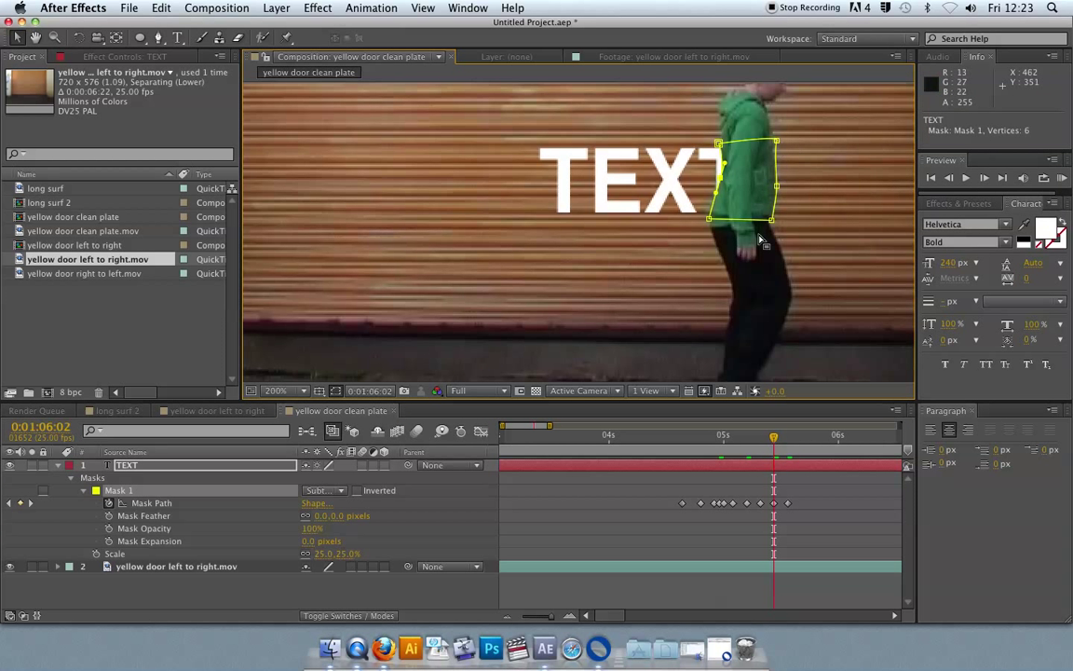
# Deselect the TEXT layer and play the composite from 0:01:05:04 to check the masked walk
pyautogui.press('pagedown')
pyautogui.press('pagedown')
pyautogui.press('pagedown')
pyautogui.press('pagedown')
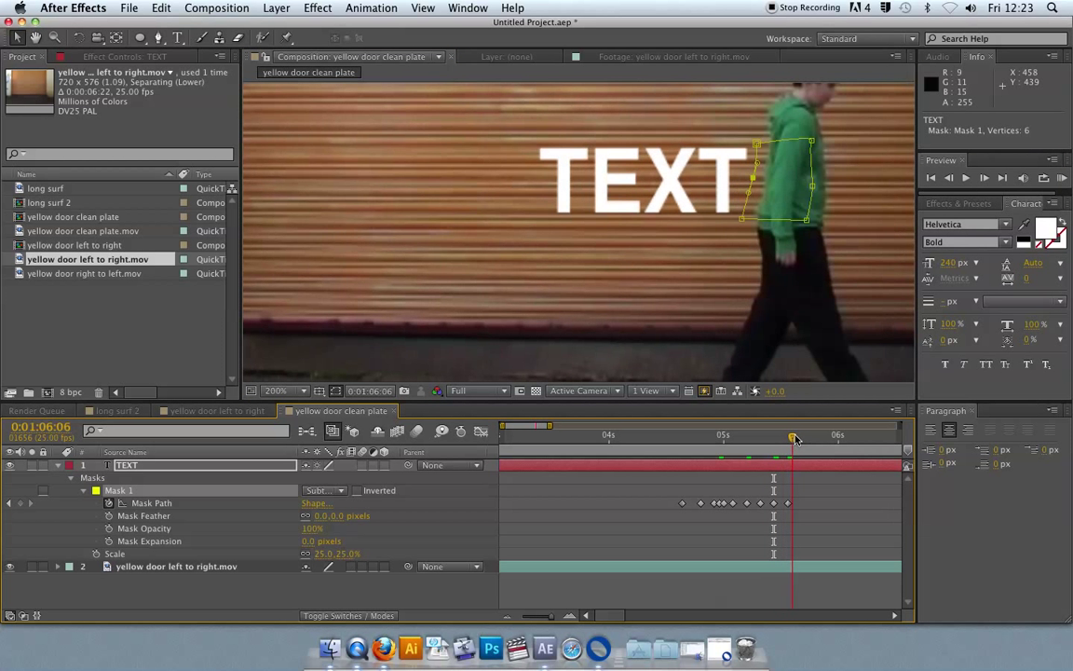
pyautogui.click(756, 577)
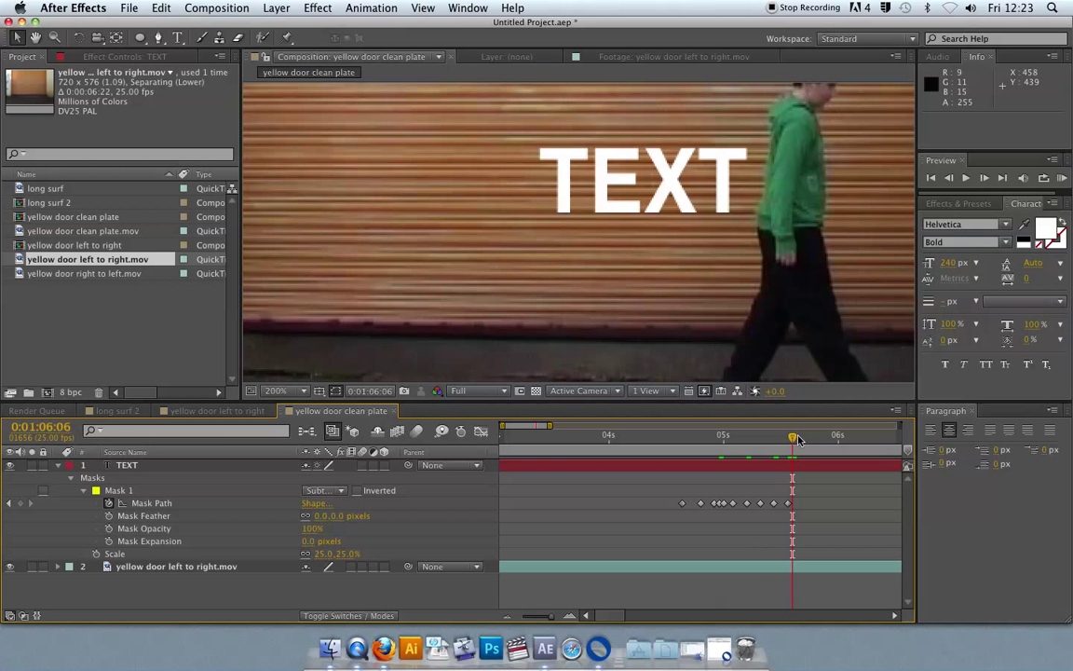
pyautogui.press(',')
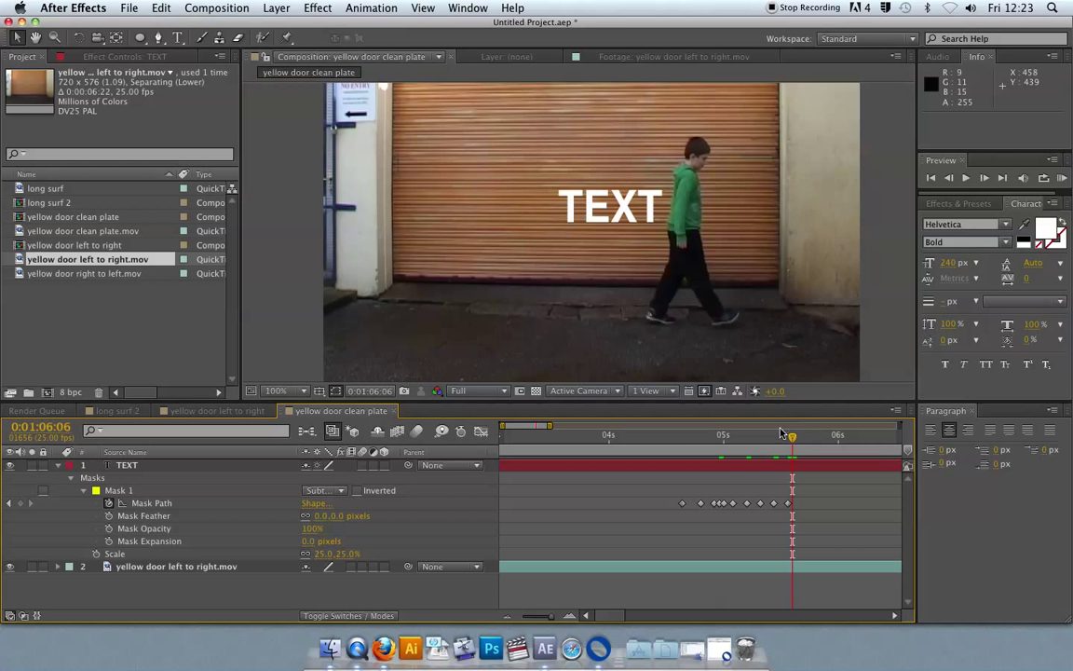
pyautogui.moveTo(673, 441); pyautogui.dragTo(667, 438)
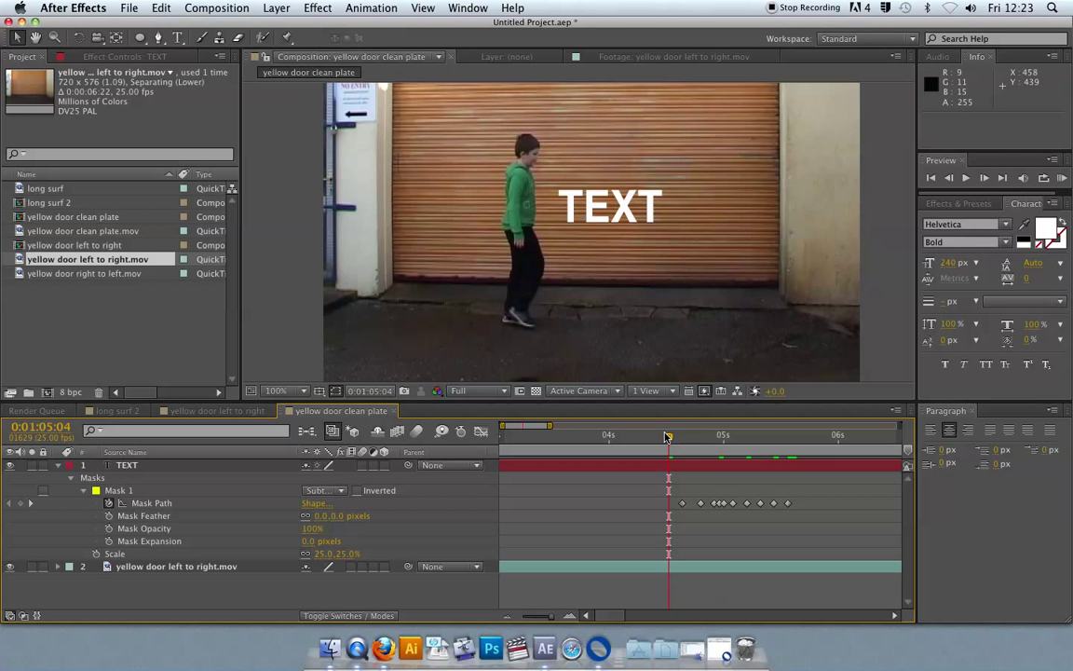
pyautogui.press('space')
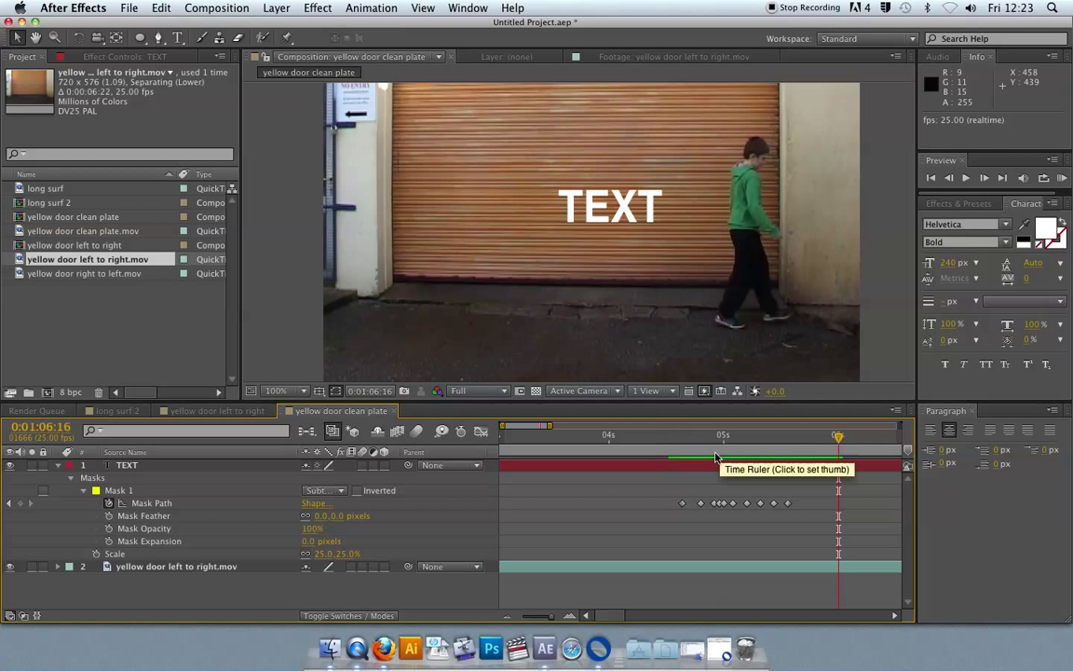
# Scrub through the walk between 0:01:05:16 and 0:01:06:04 to inspect how the mask follows the boy
pyautogui.moveTo(837, 437); pyautogui.dragTo(727, 447)
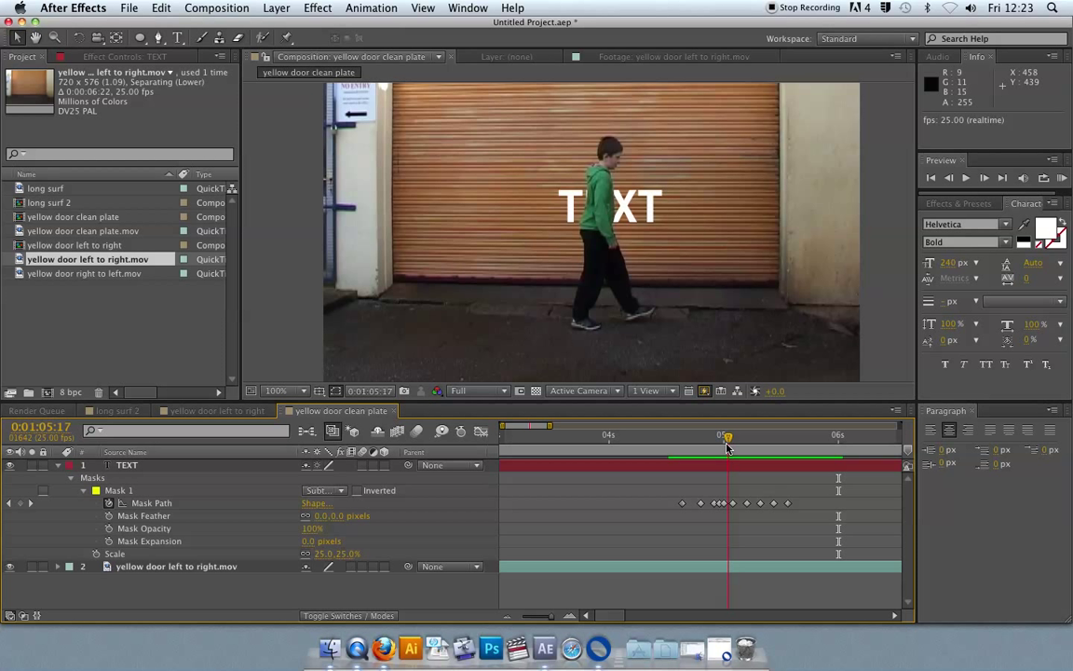
pyautogui.moveTo(726, 447); pyautogui.dragTo(723, 451)
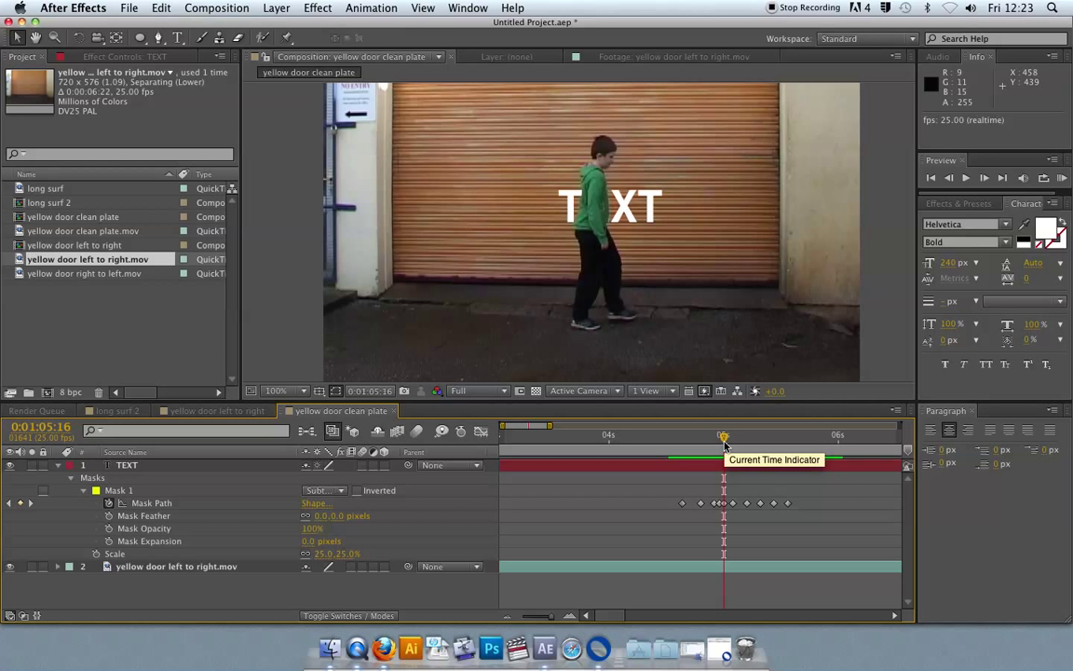
pyautogui.moveTo(724, 437); pyautogui.dragTo(783, 441)
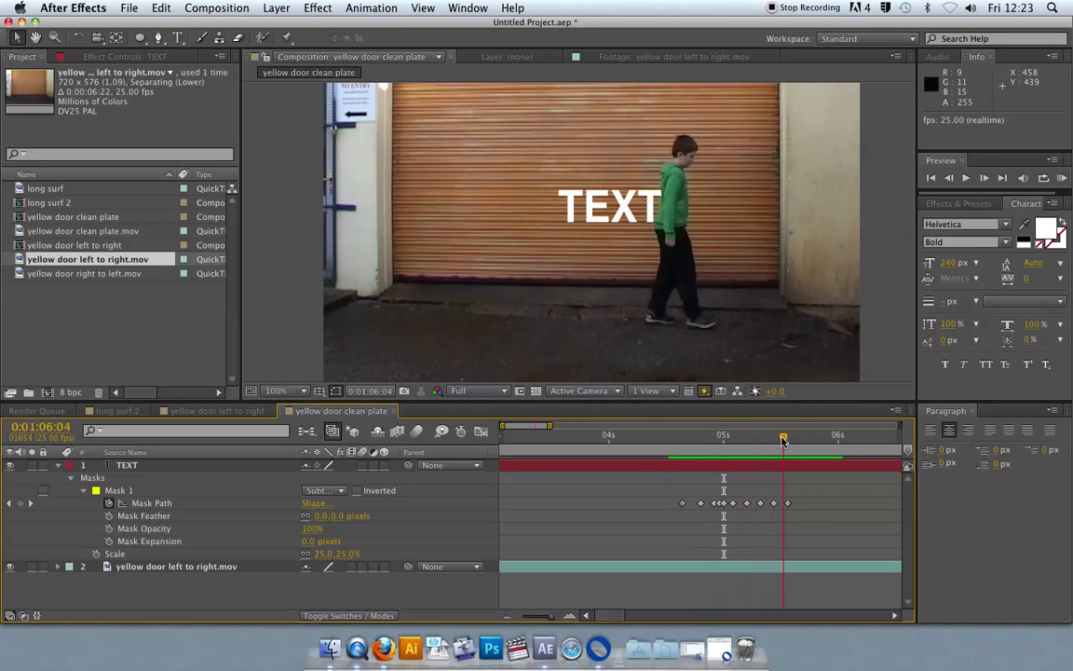